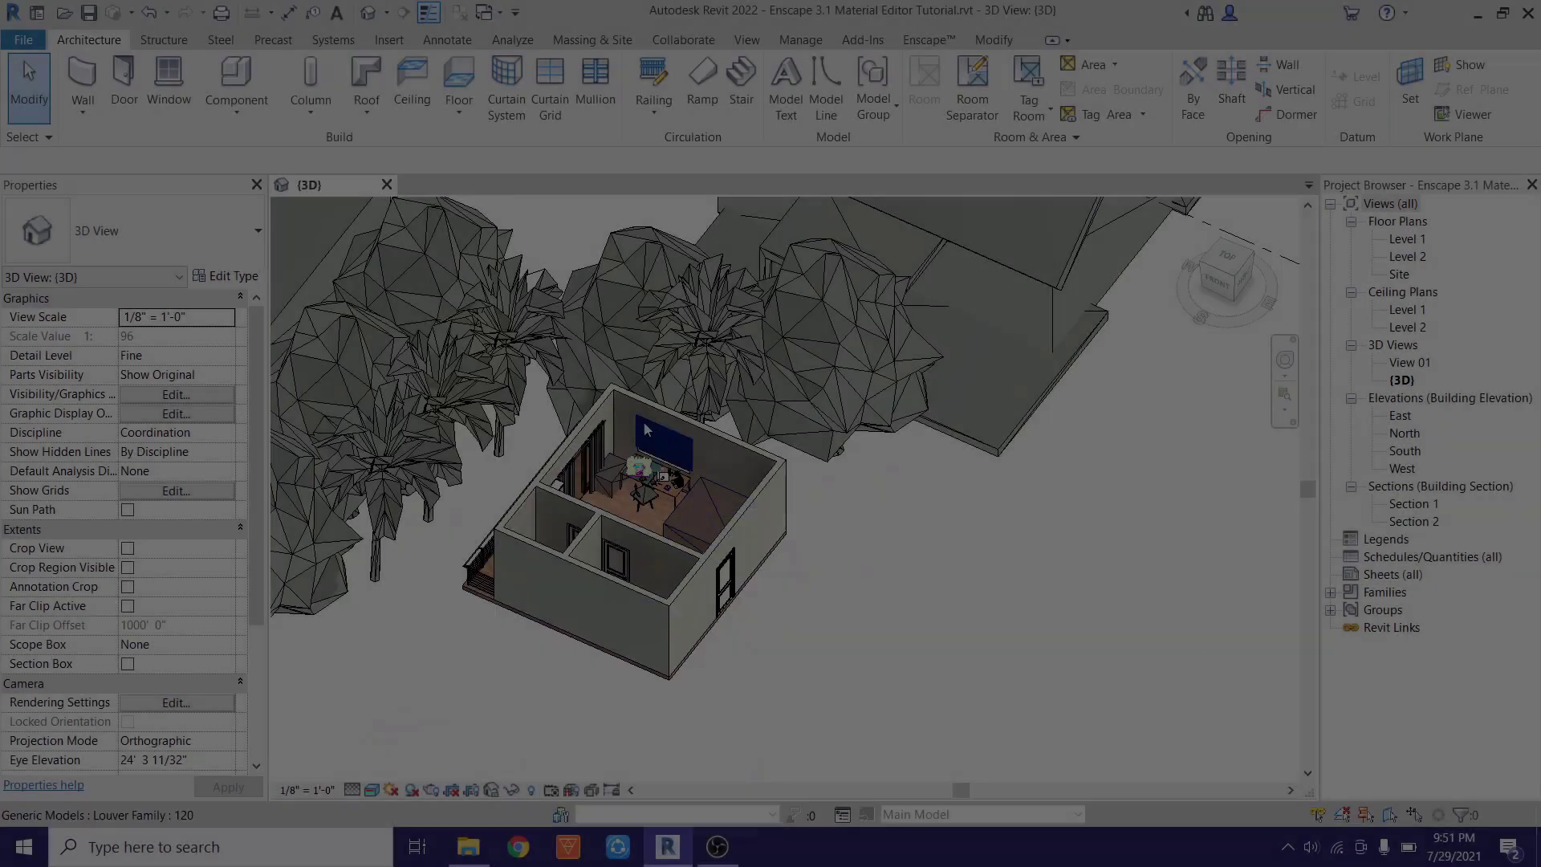
# Examine the house model in the 3D view, including its furnished room, interior walls and the surrounding trees.
pyautogui.scroll(2, 586, 543)
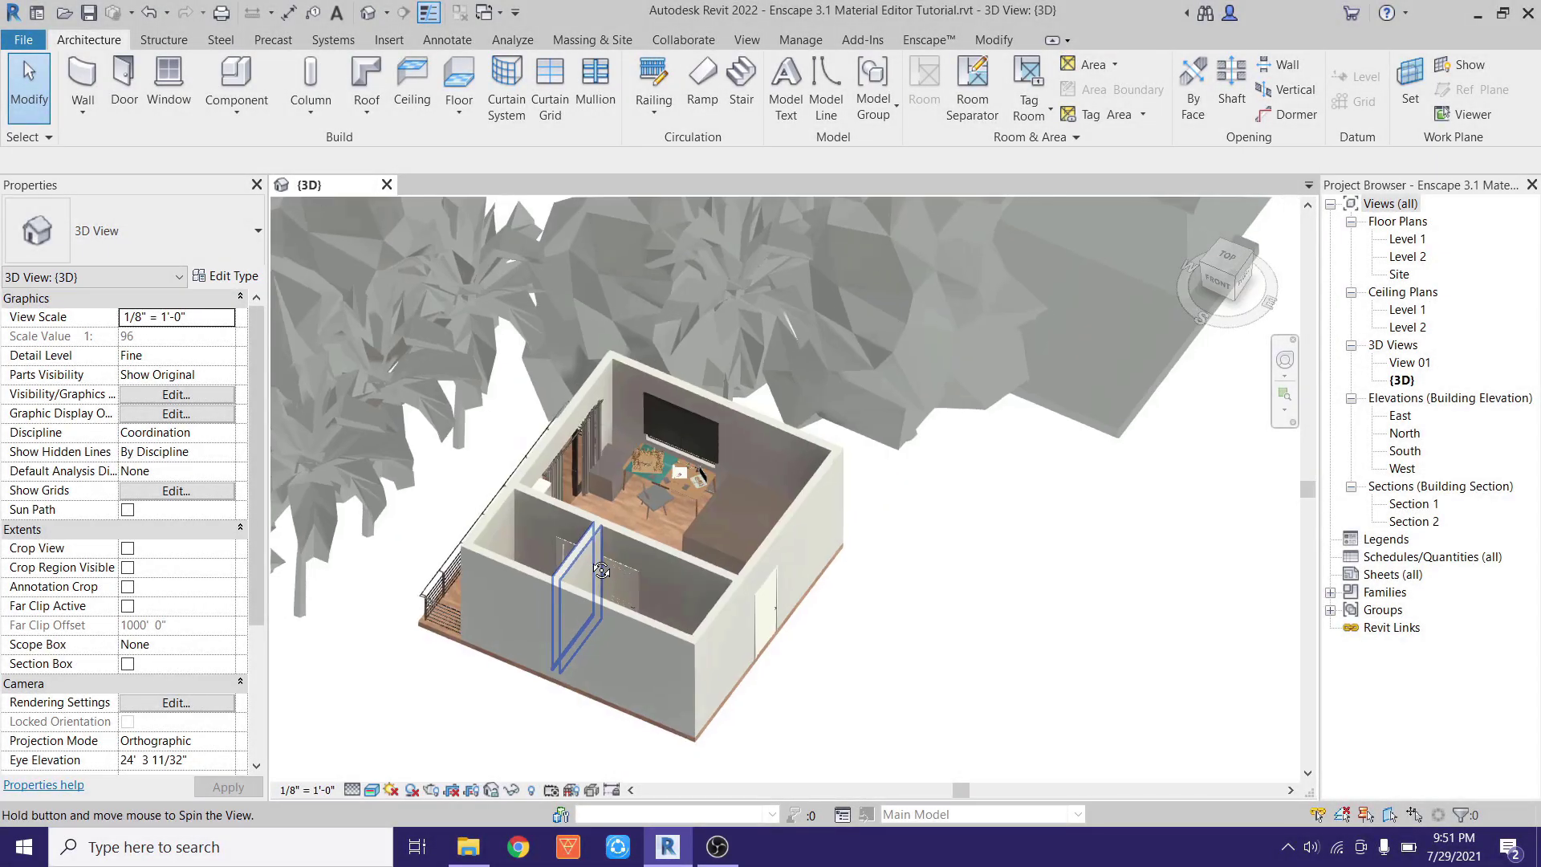
pyautogui.scroll(5, 682, 464)
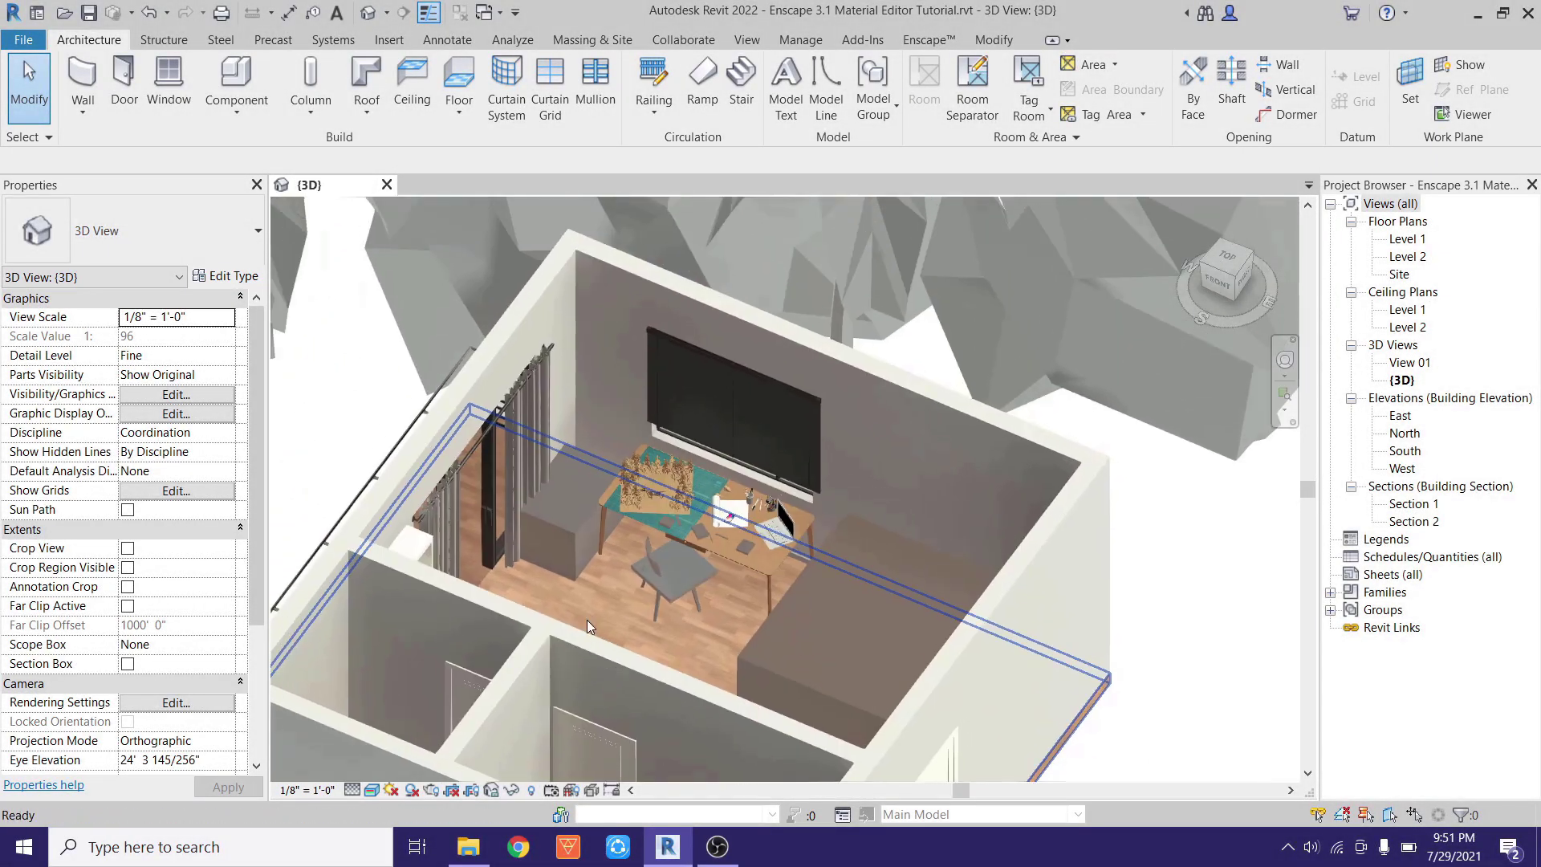
pyautogui.moveTo(941, 525); pyautogui.dragTo(649, 654, button='middle')
pyautogui.scroll(-5, 802, 555)
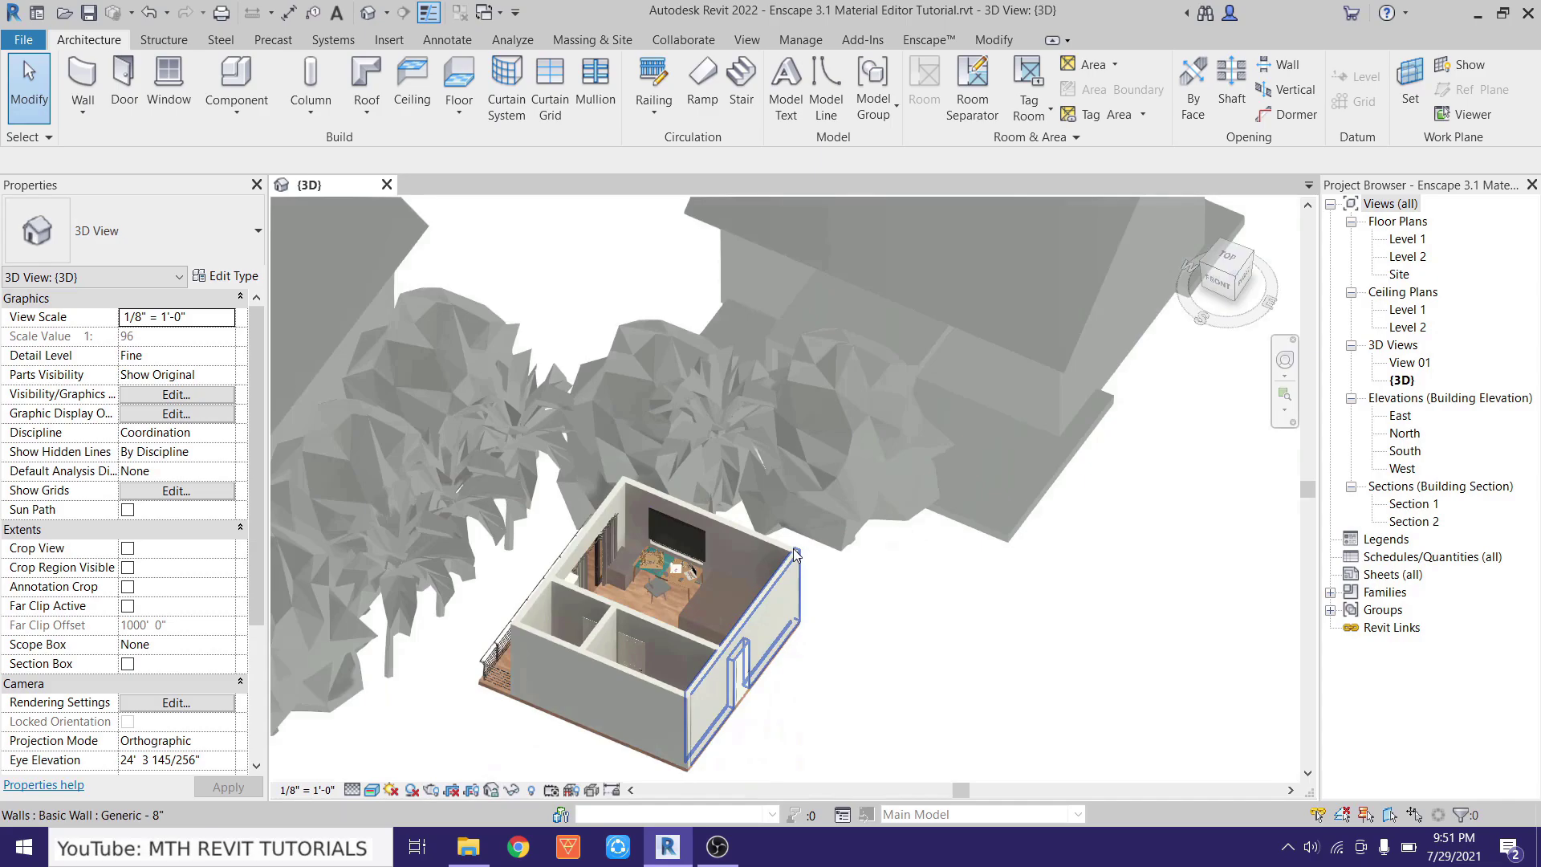
pyautogui.moveTo(507, 486); pyautogui.dragTo(580, 517, button='middle')
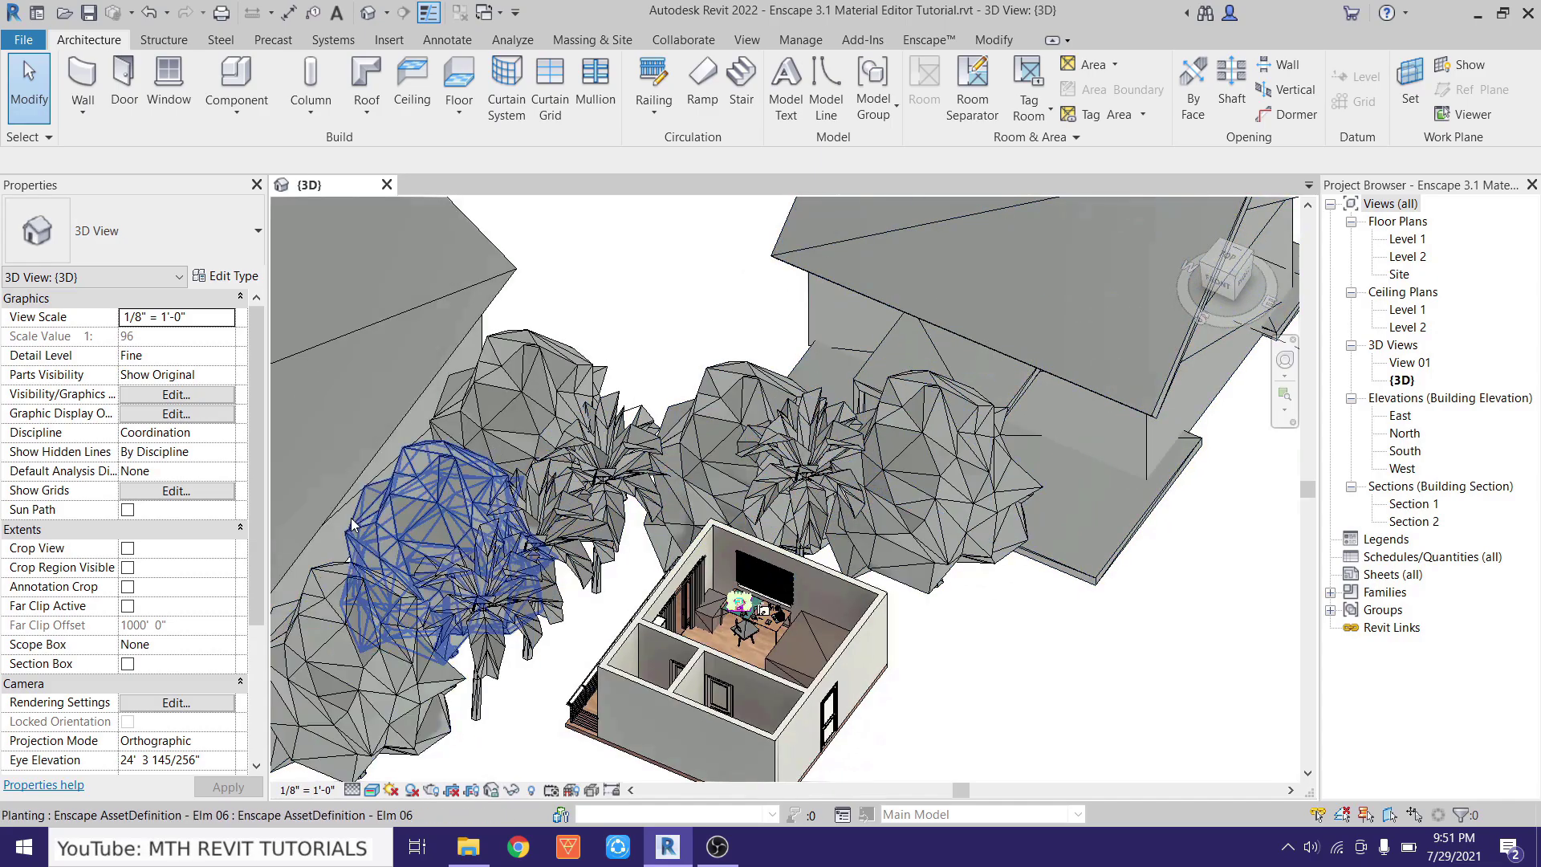
pyautogui.scroll(6, 662, 603)
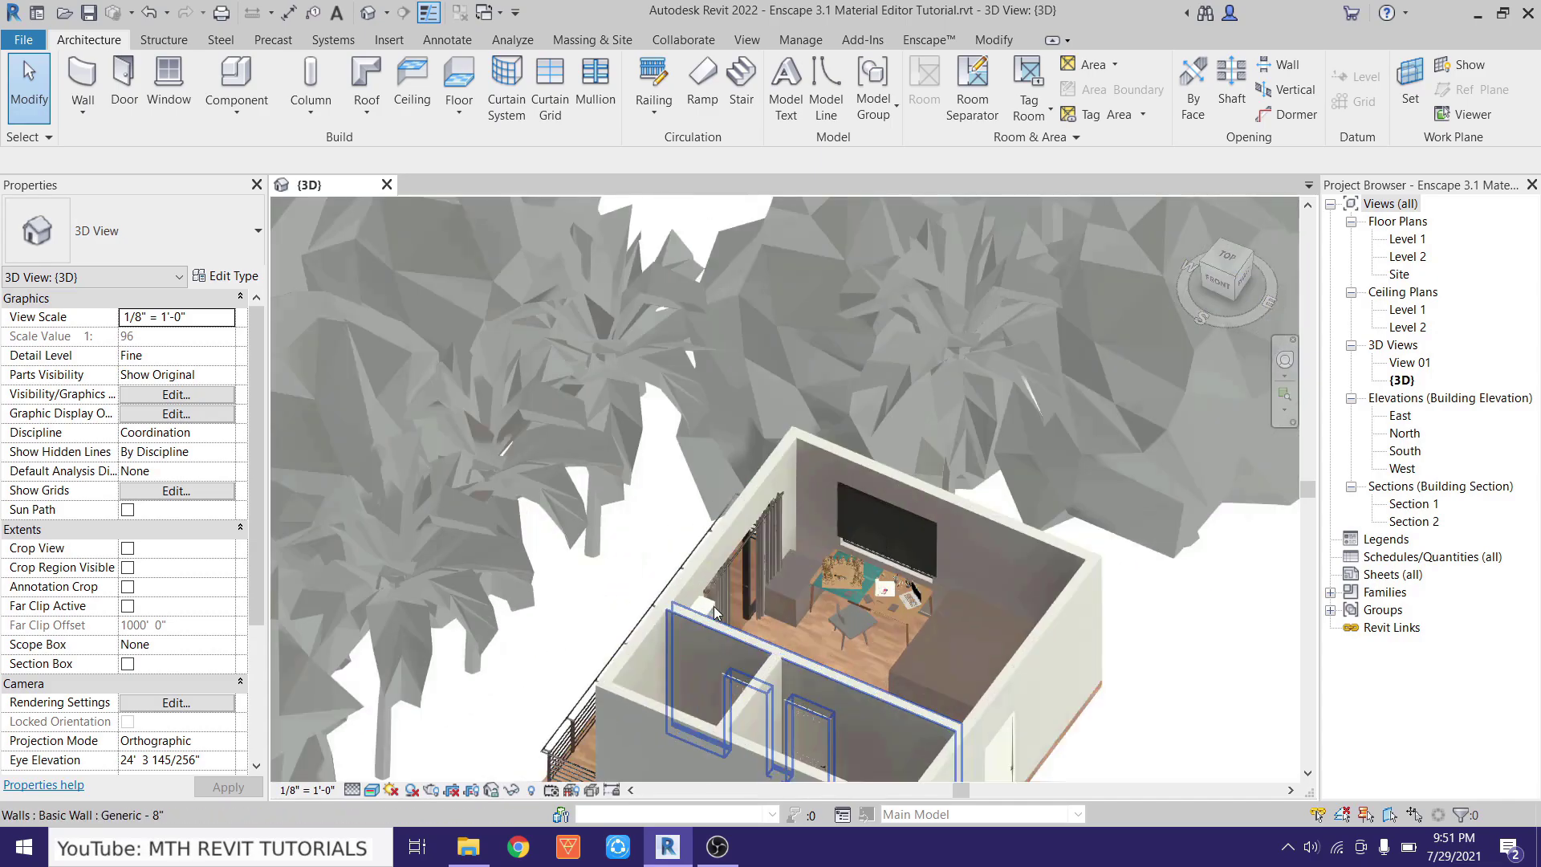
pyautogui.scroll(-6, 662, 603)
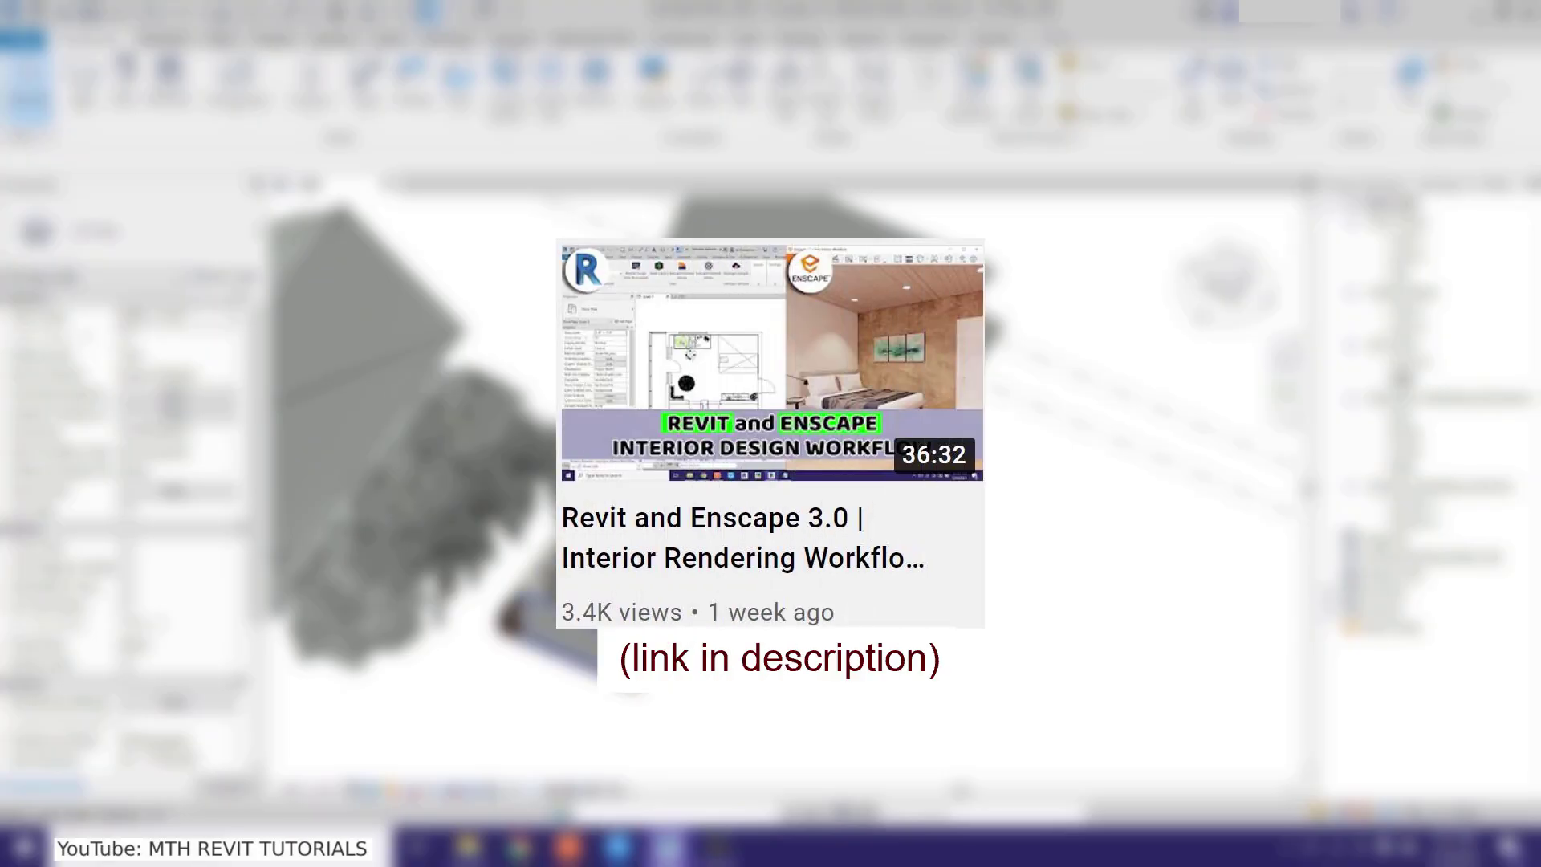
pyautogui.scroll(2, 554, 490)
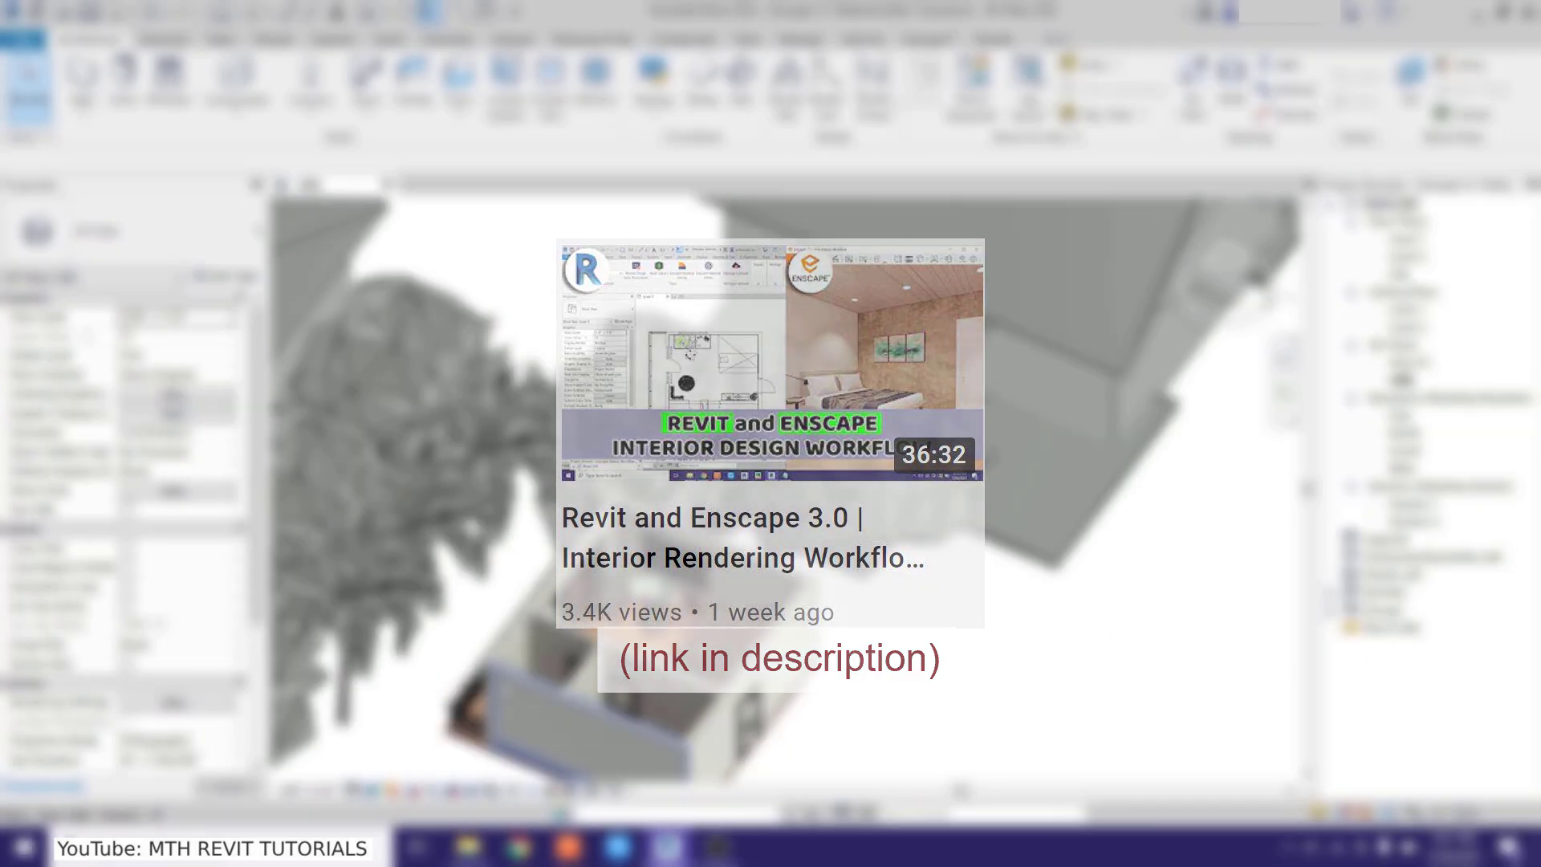
pyautogui.moveTo(573, 670)
pyautogui.keyDown('shift'); pyautogui.mouseDown(button='middle')
pyautogui.moveTo(682, 739)
pyautogui.moveTo(719, 734)
pyautogui.moveTo(678, 734)
pyautogui.moveTo(577, 682)
pyautogui.mouseUp(button='middle'); pyautogui.keyUp('shift')
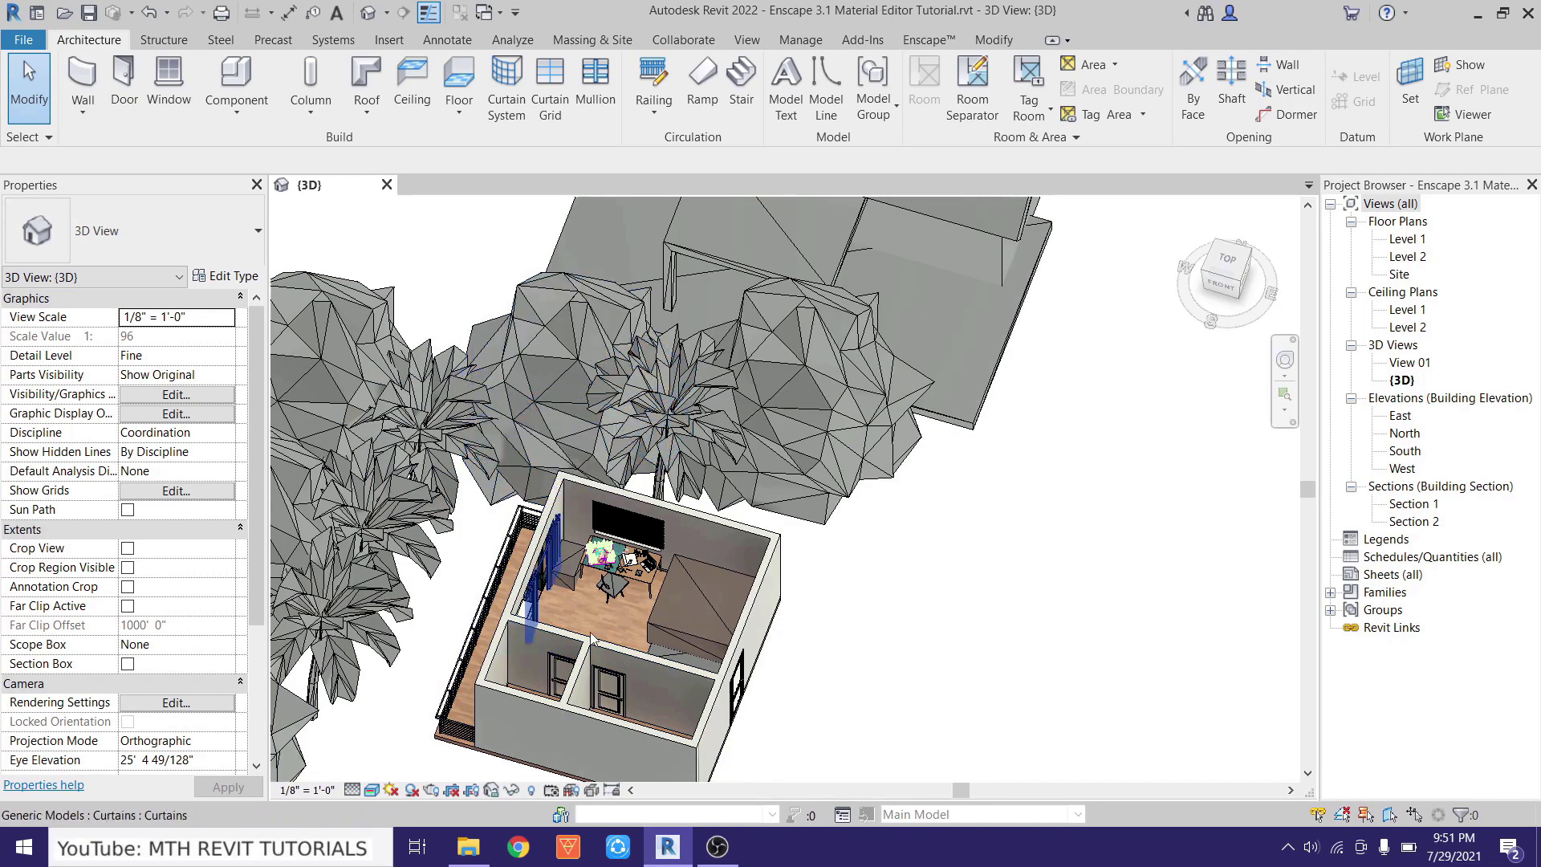
pyautogui.scroll(3, 560, 575)
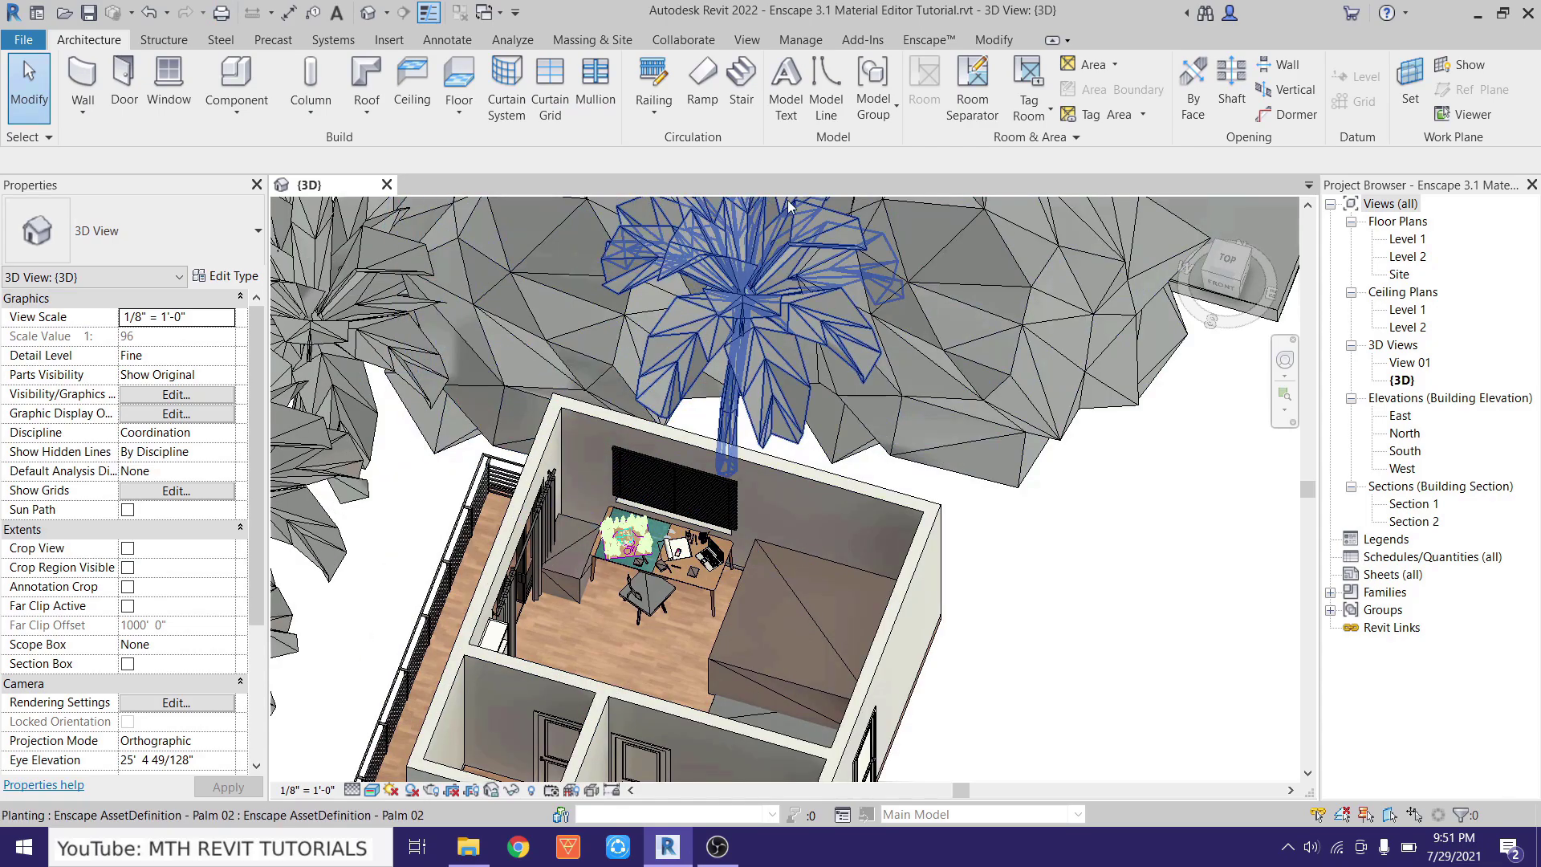
# Set View 01 as the active Enscape view and start the Enscape rendering of the document.
pyautogui.click(923, 40)
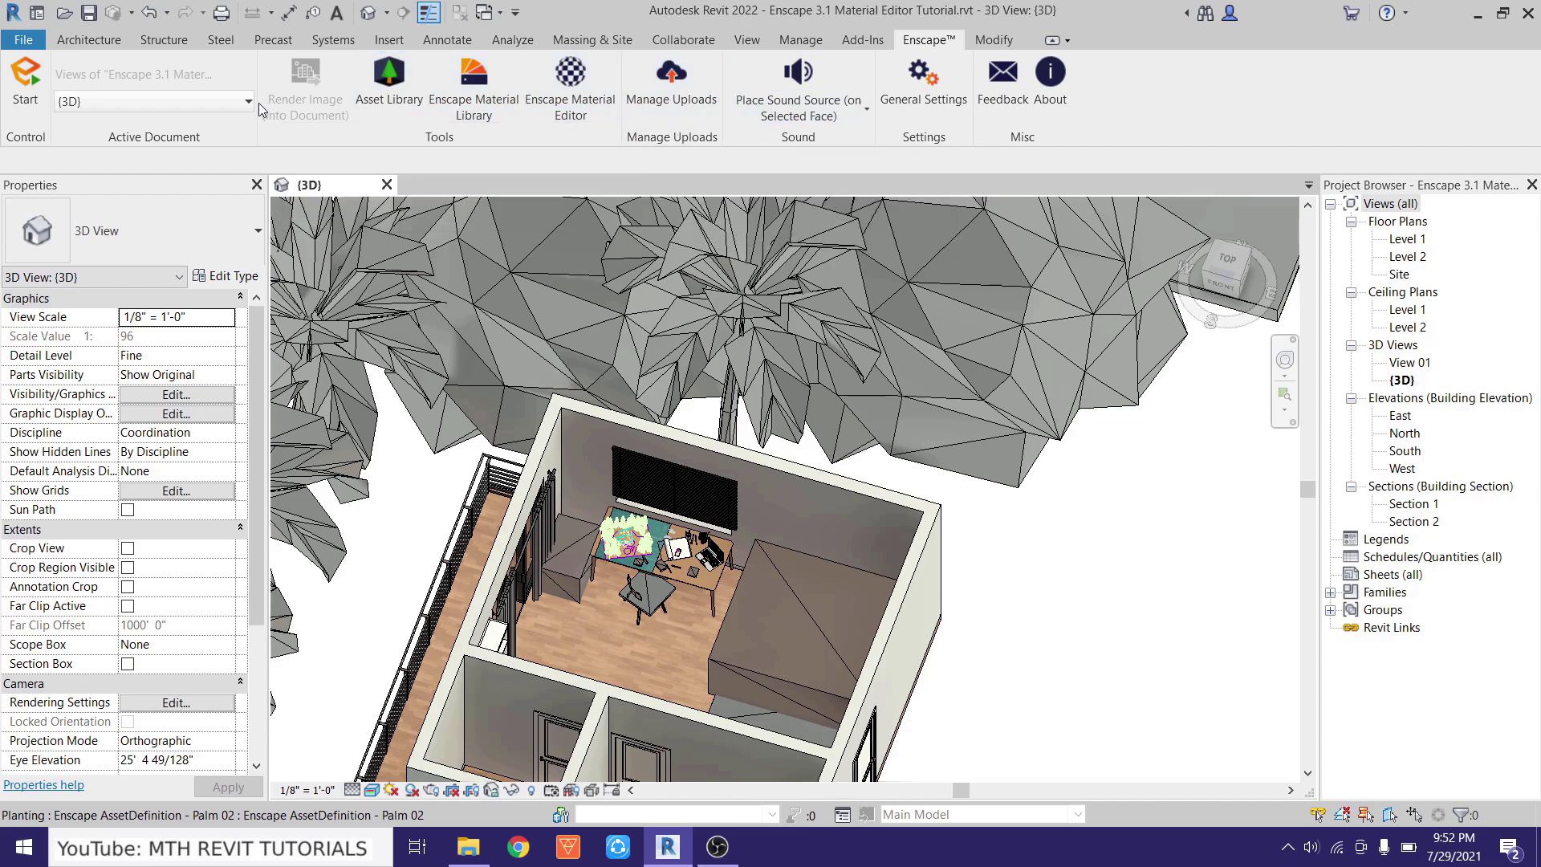
pyautogui.click(113, 103)
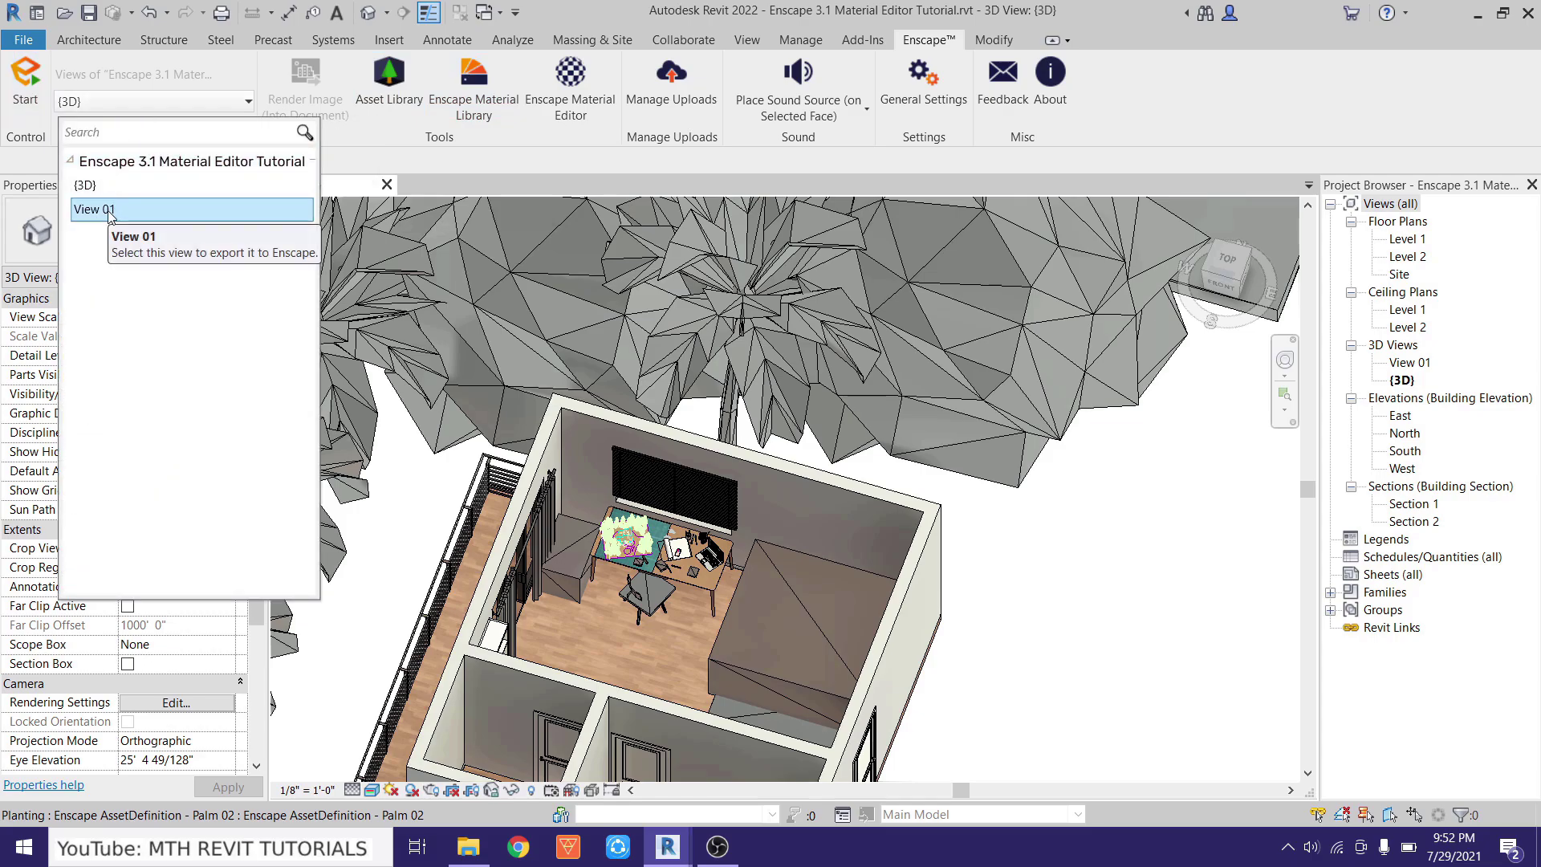
pyautogui.click(31, 98)
pyautogui.click(30, 97)
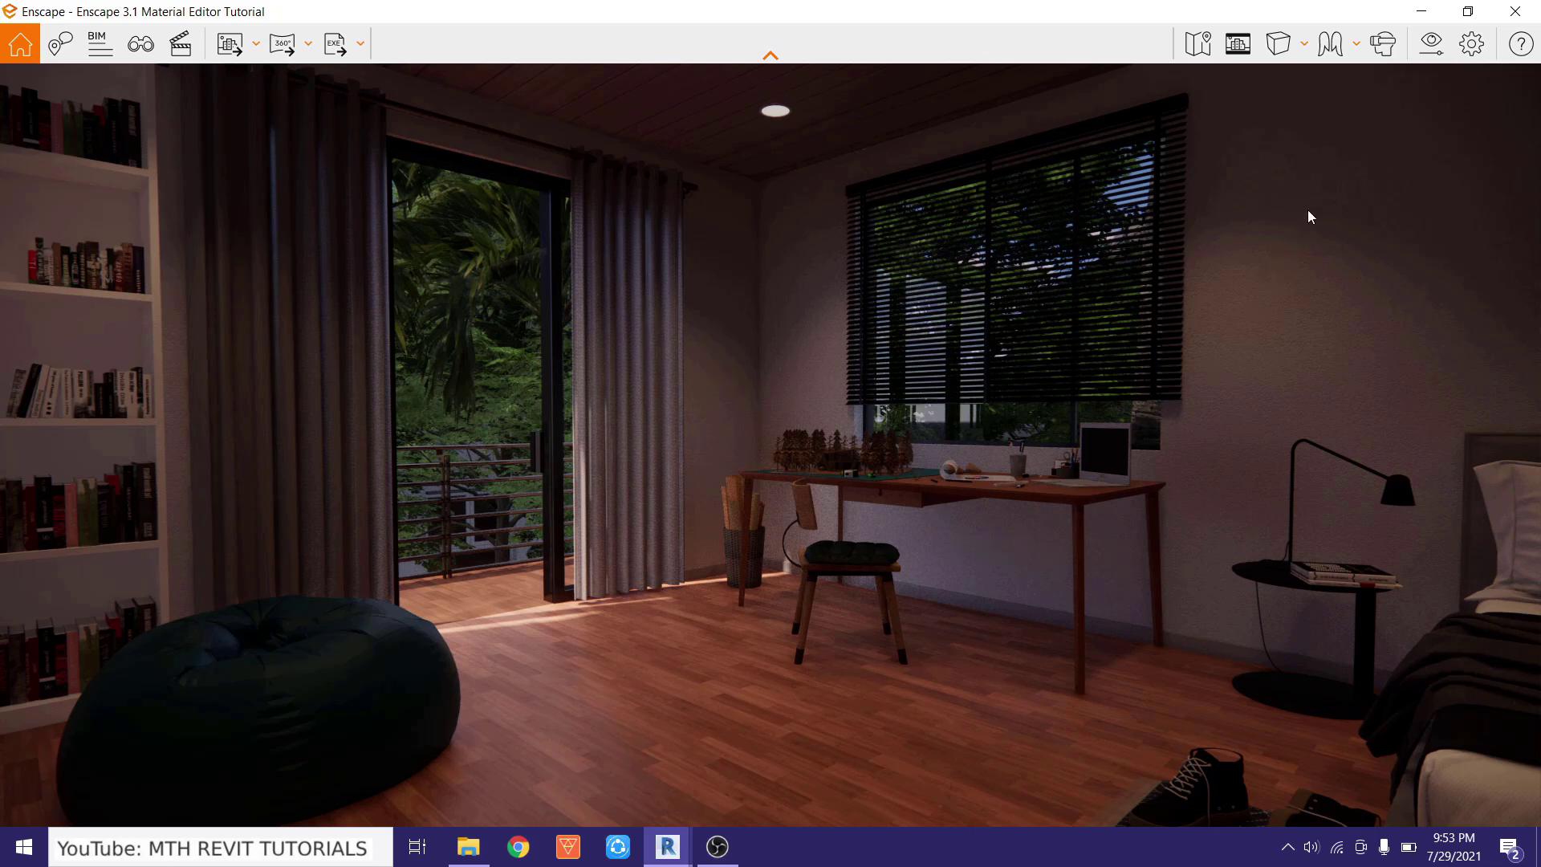
# Reset the Custom Preset in Enscape's Visual Settings to its defaults and close the settings.
pyautogui.click(1426, 57)
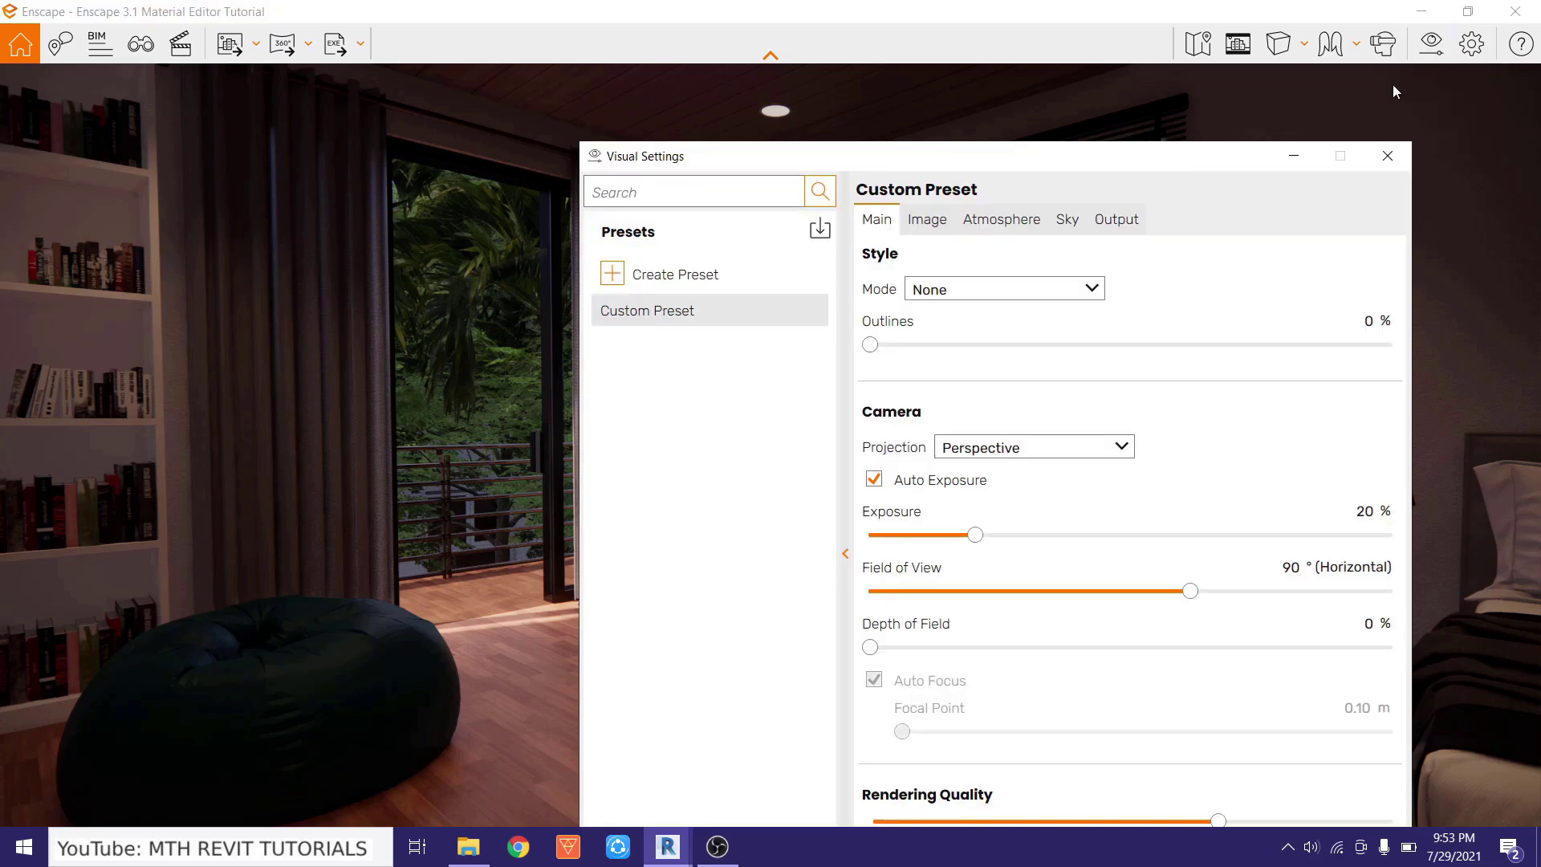
pyautogui.rightClick(654, 309)
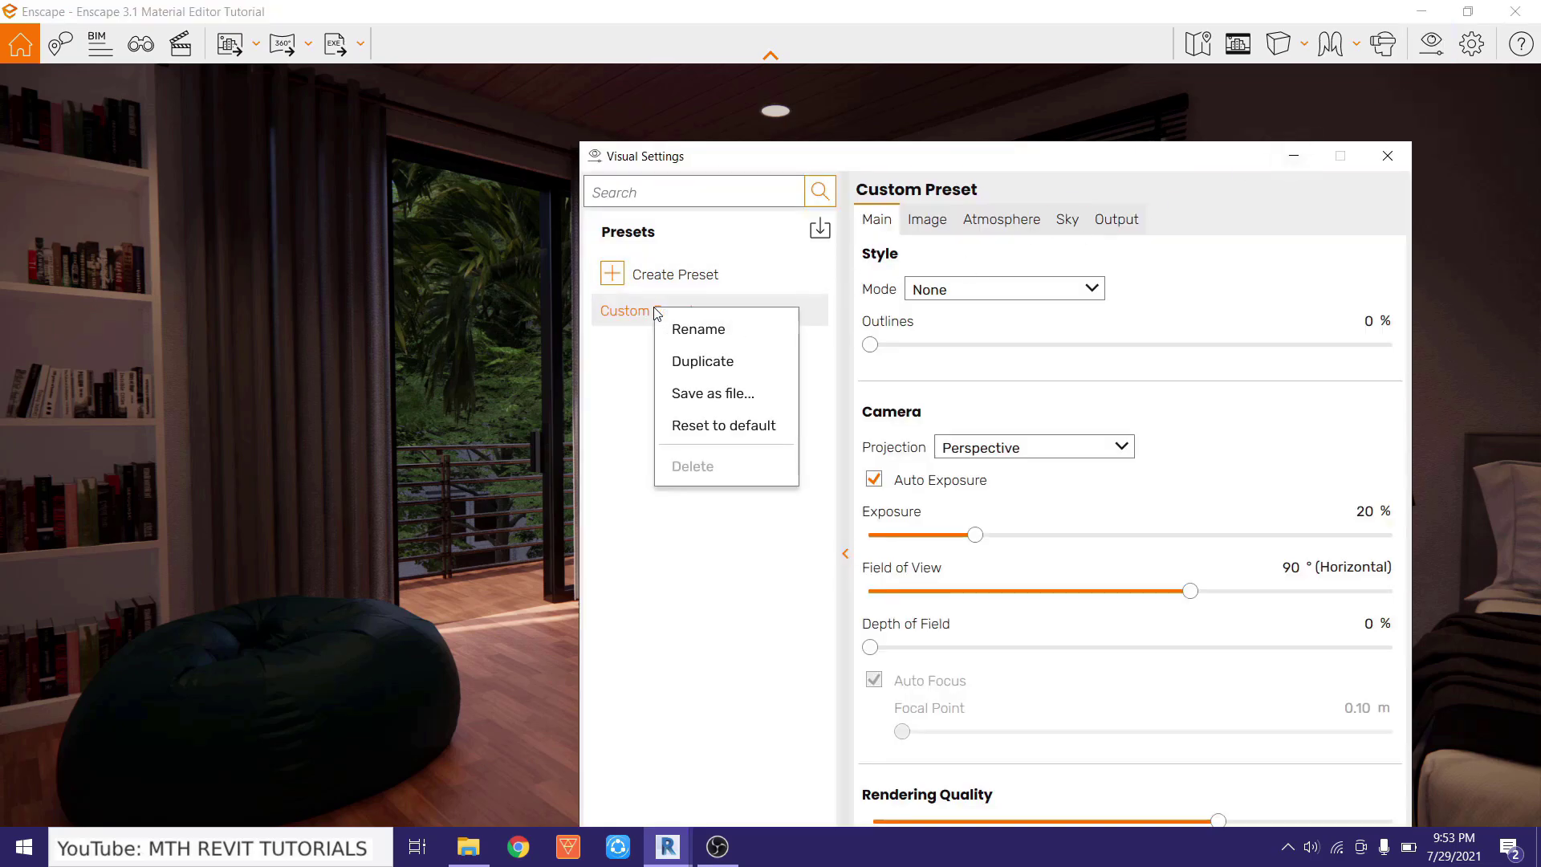
pyautogui.click(743, 426)
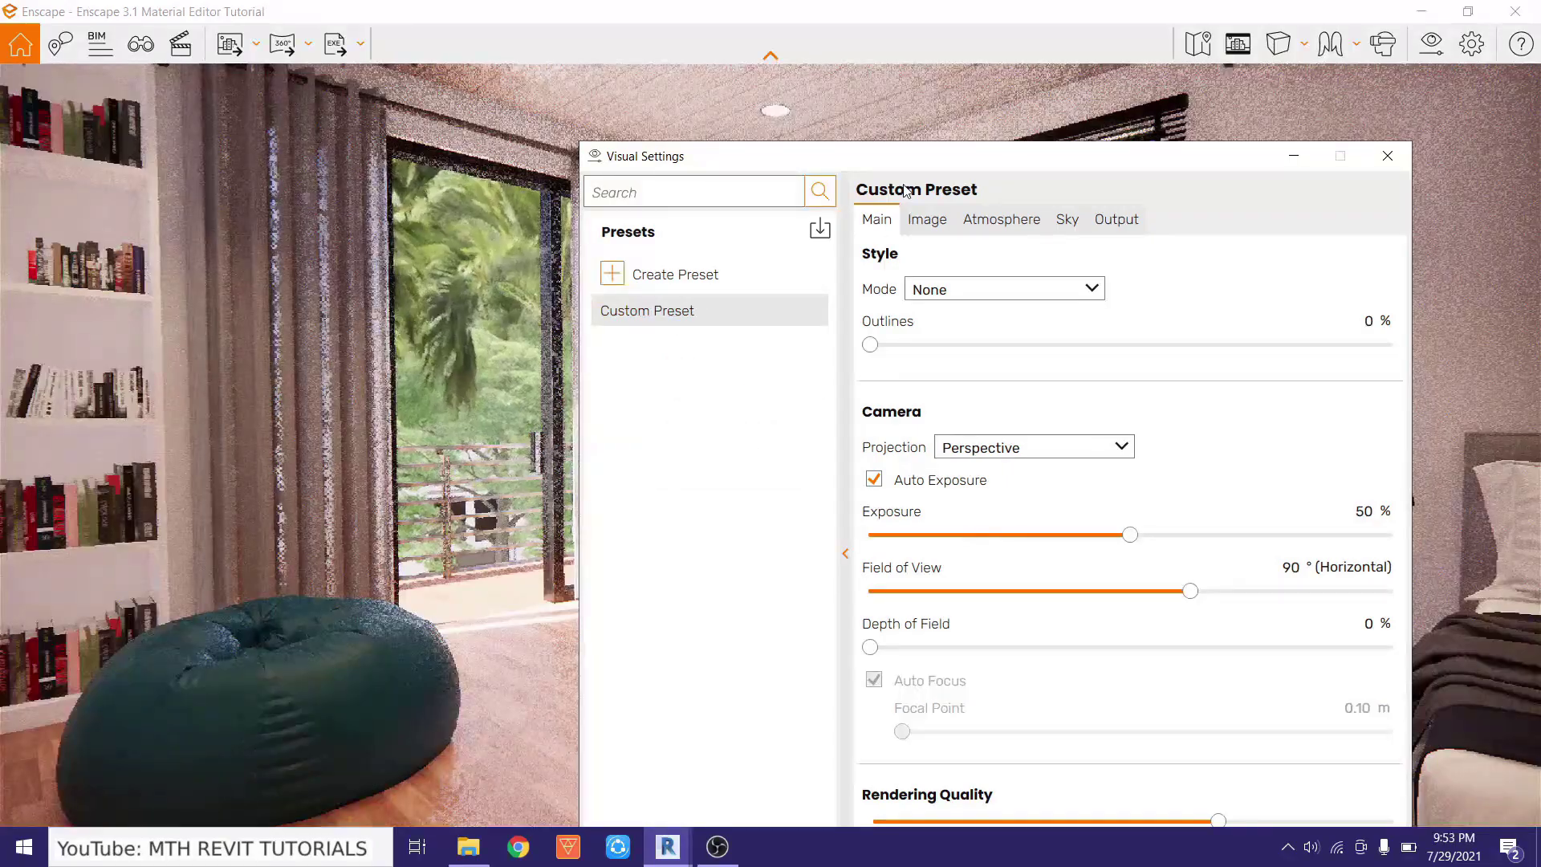
pyautogui.moveTo(840, 164); pyautogui.dragTo(384, 69)
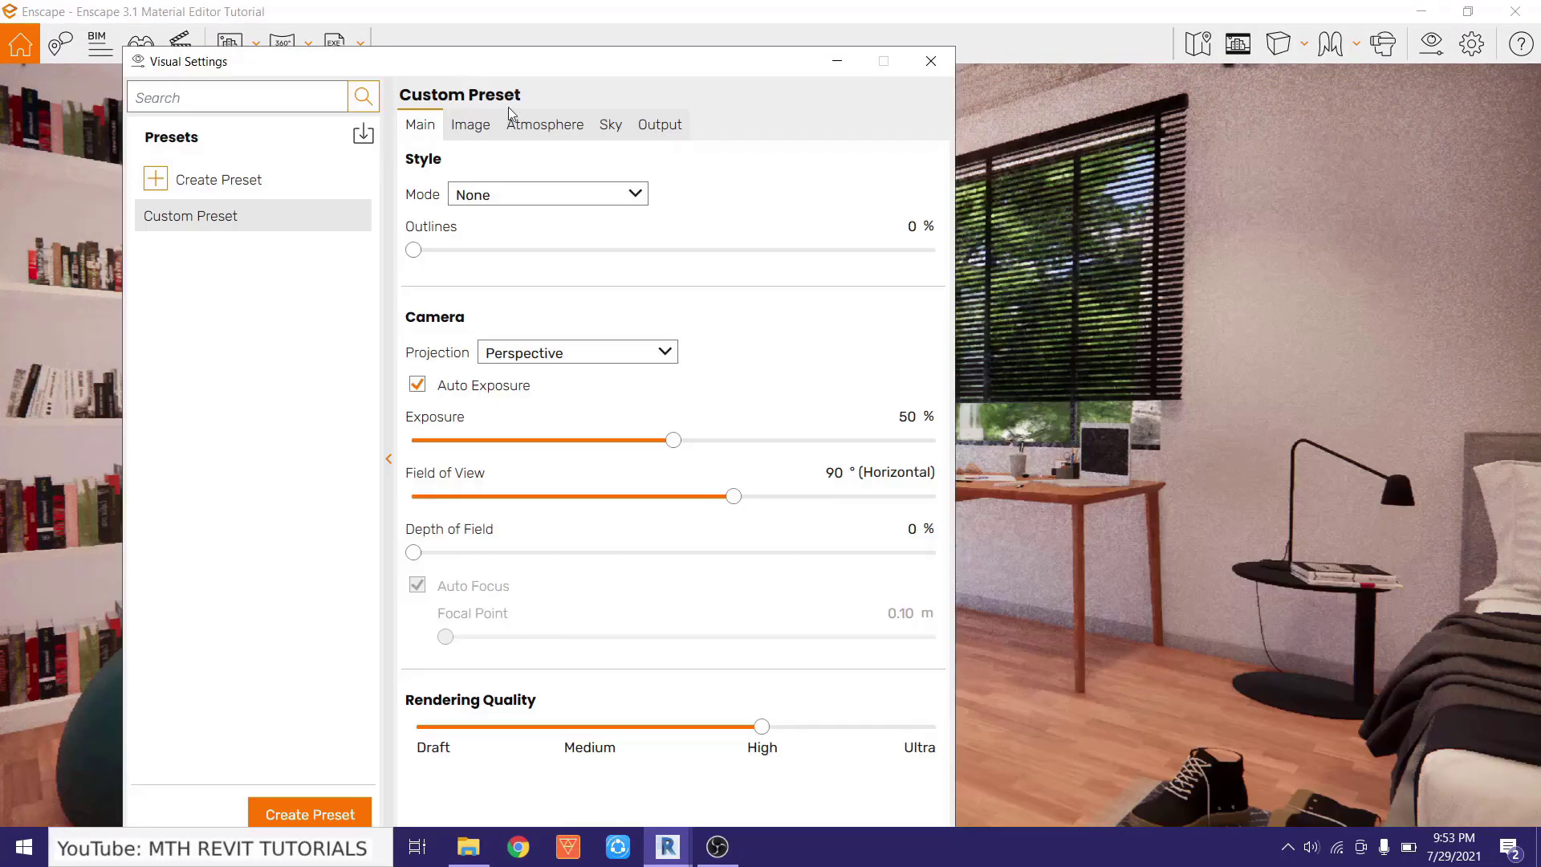
pyautogui.click(946, 63)
# Inspect the wood floor near the desk chair up close in the render, and return to the full room view.
pyautogui.press('w')
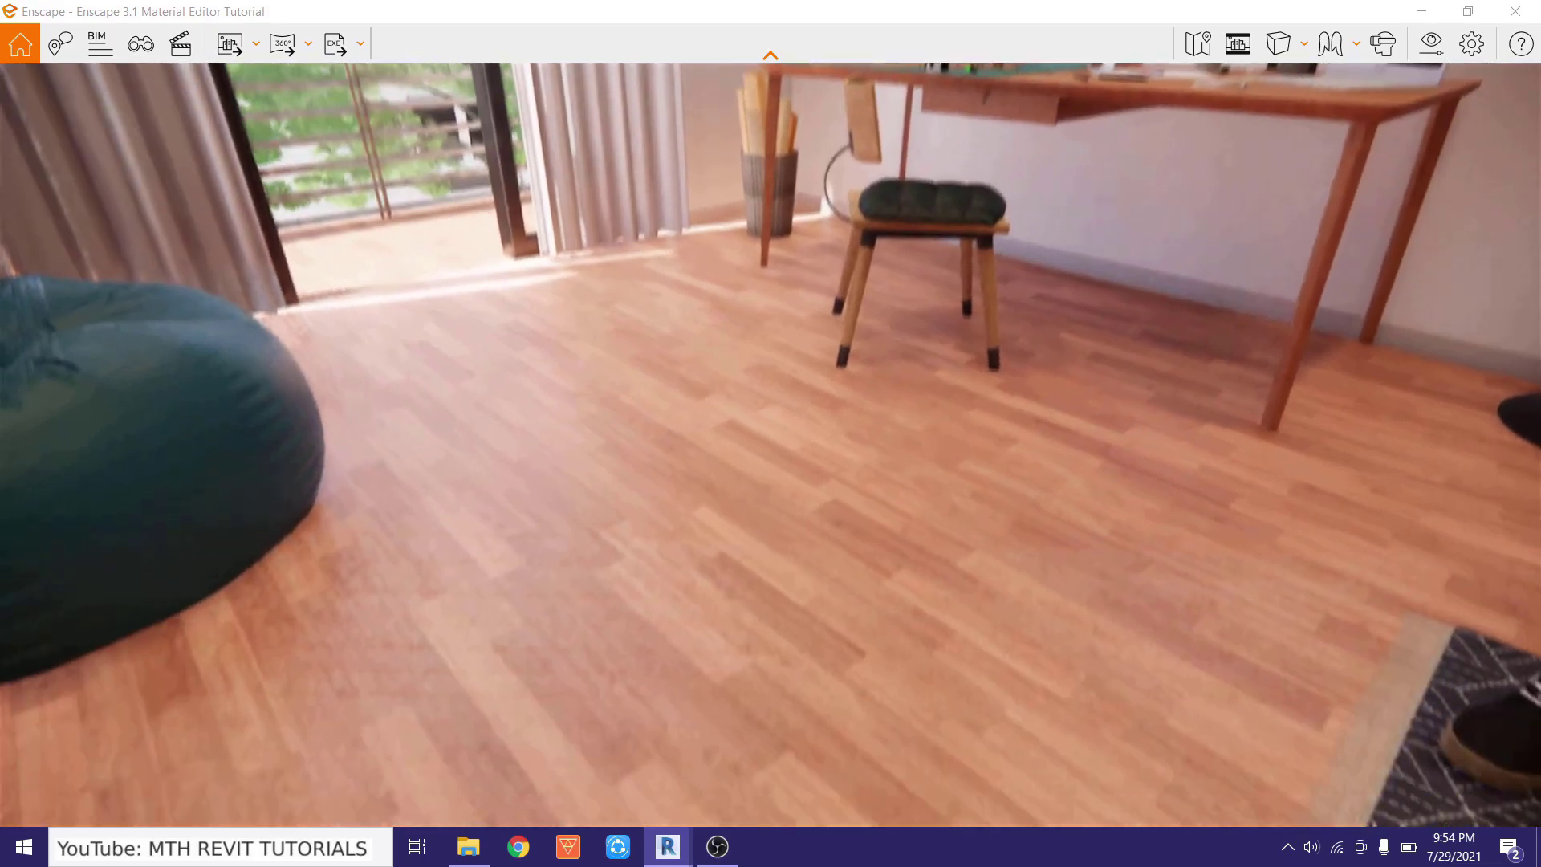
pyautogui.press('w')
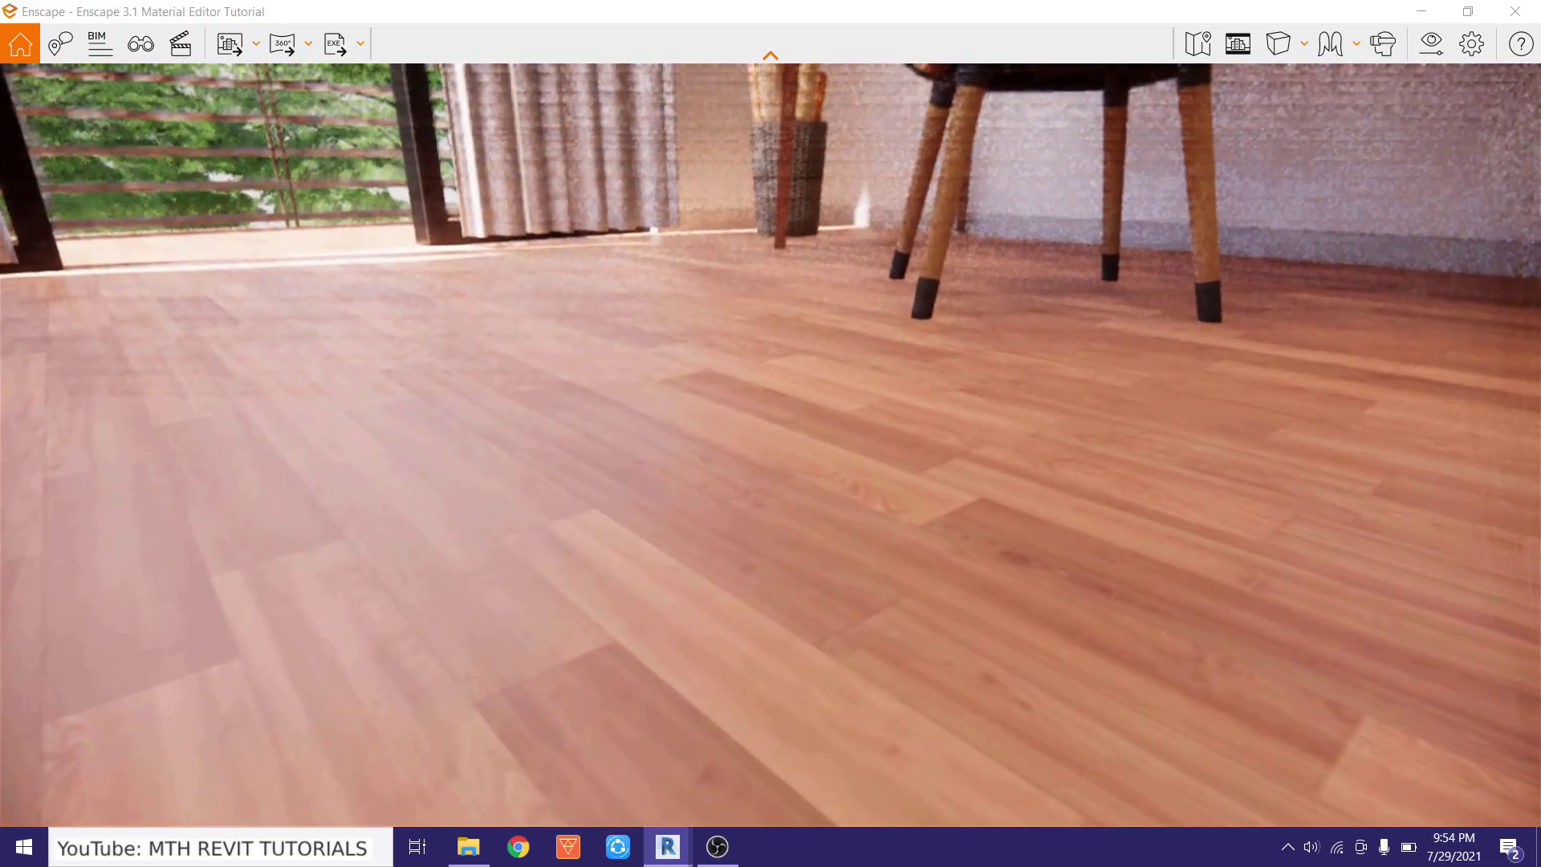
pyautogui.moveTo(485, 777); pyautogui.dragTo(504, 693)
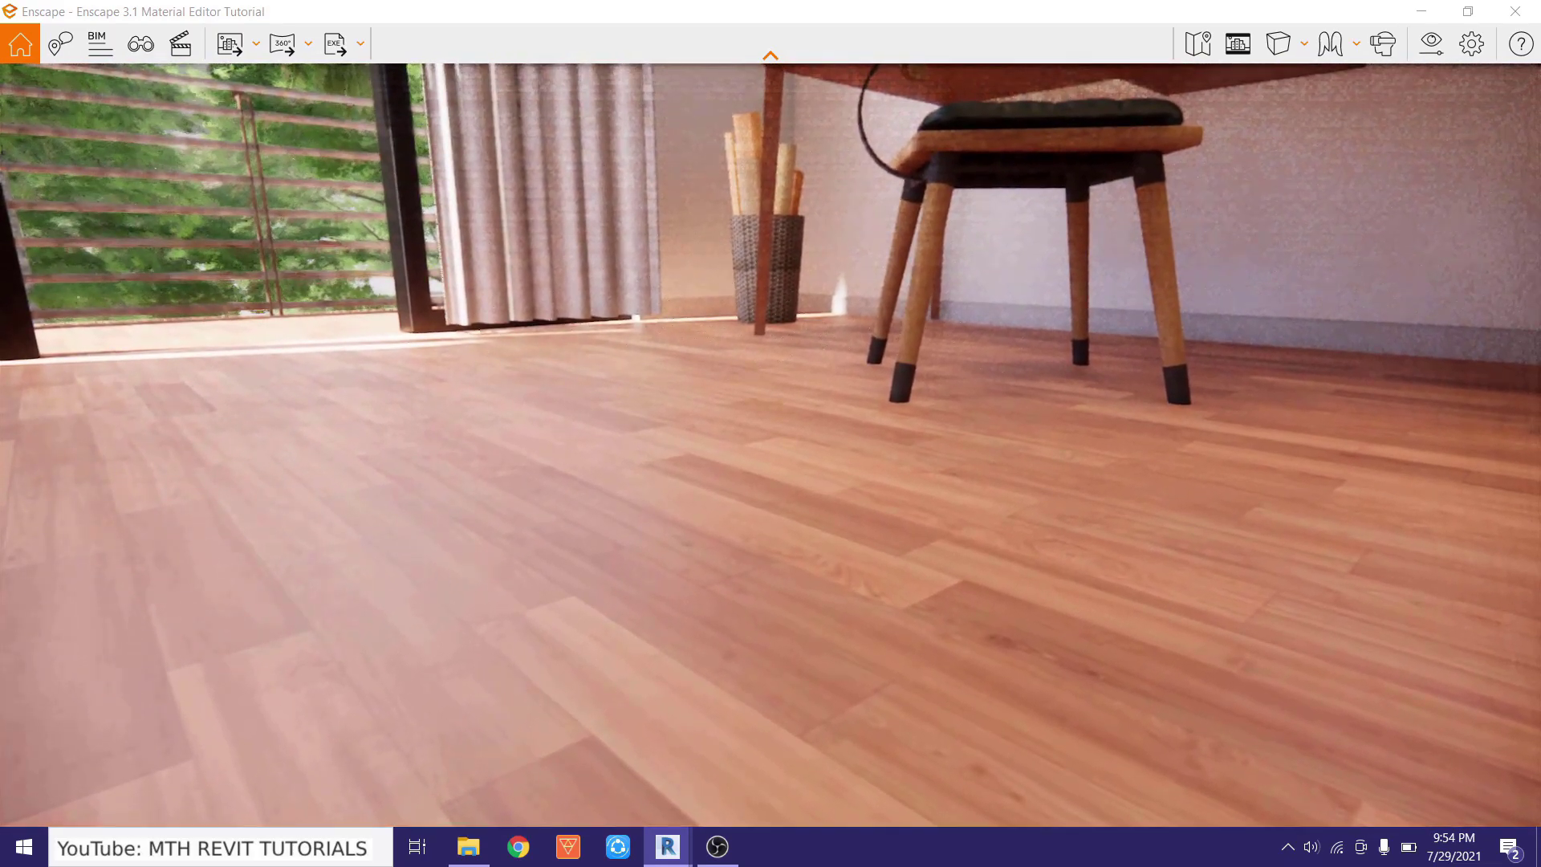
pyautogui.moveTo(514, 552); pyautogui.dragTo(419, 542)
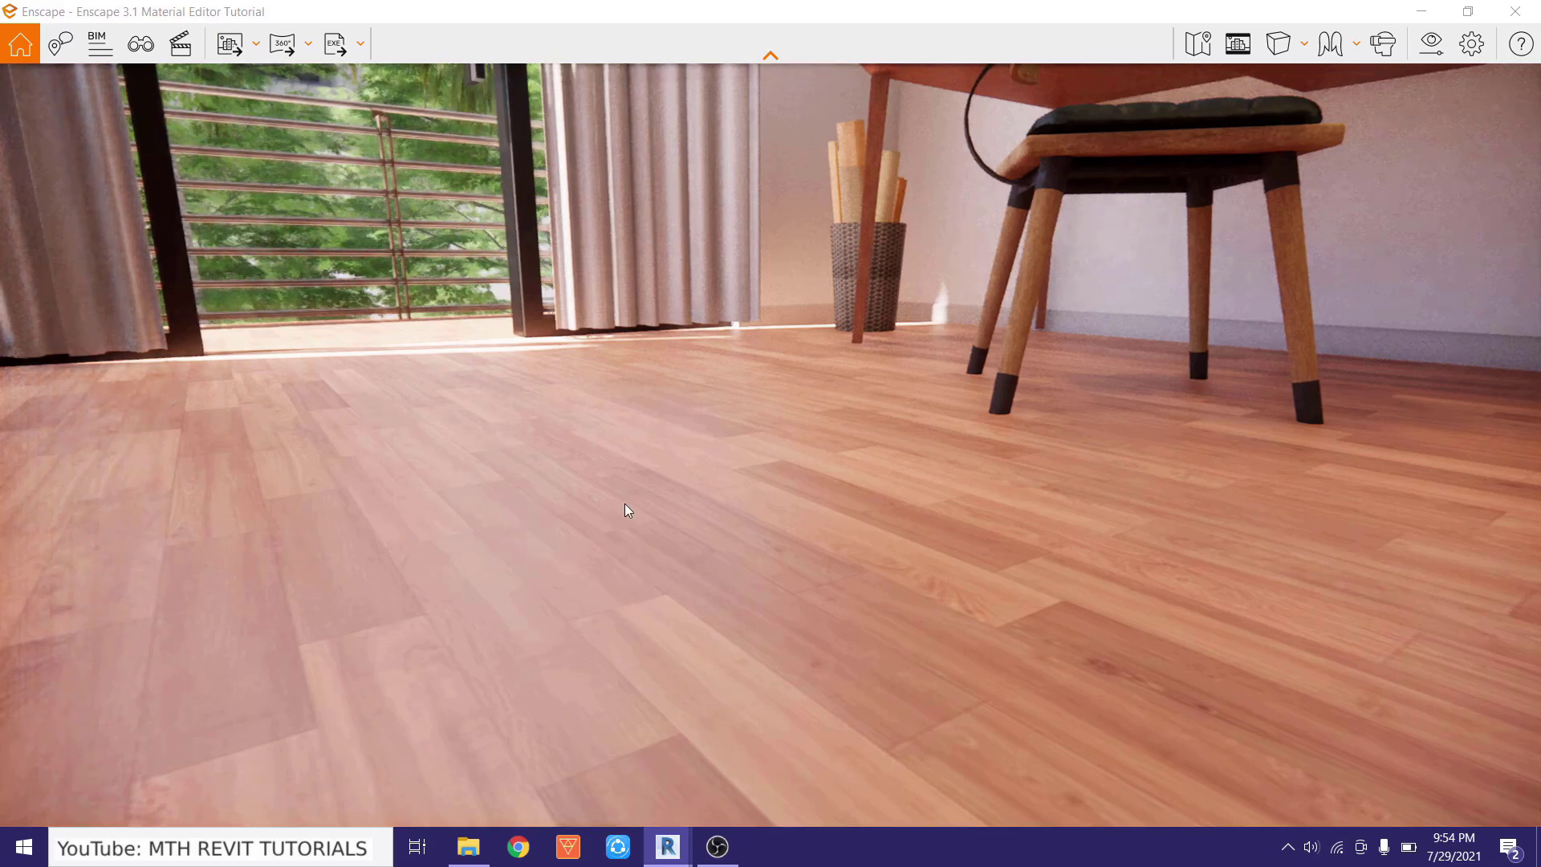
pyautogui.press('pagedown')
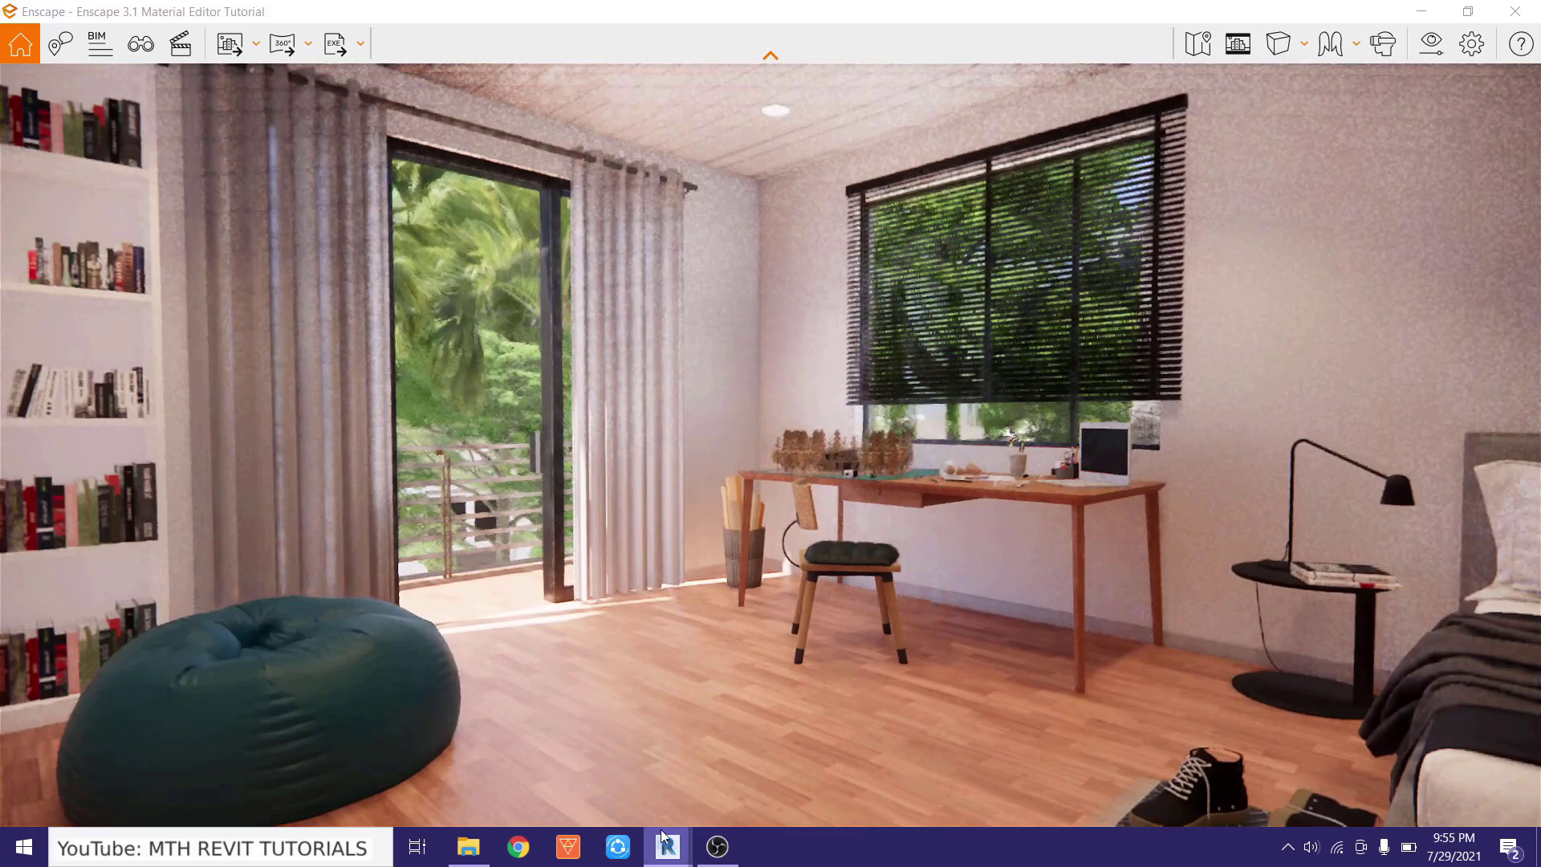
# Switch to Revit and import the Wood 02, Chevron material from the Wood category of the Enscape Material Library.
pyautogui.moveTo(665, 842)
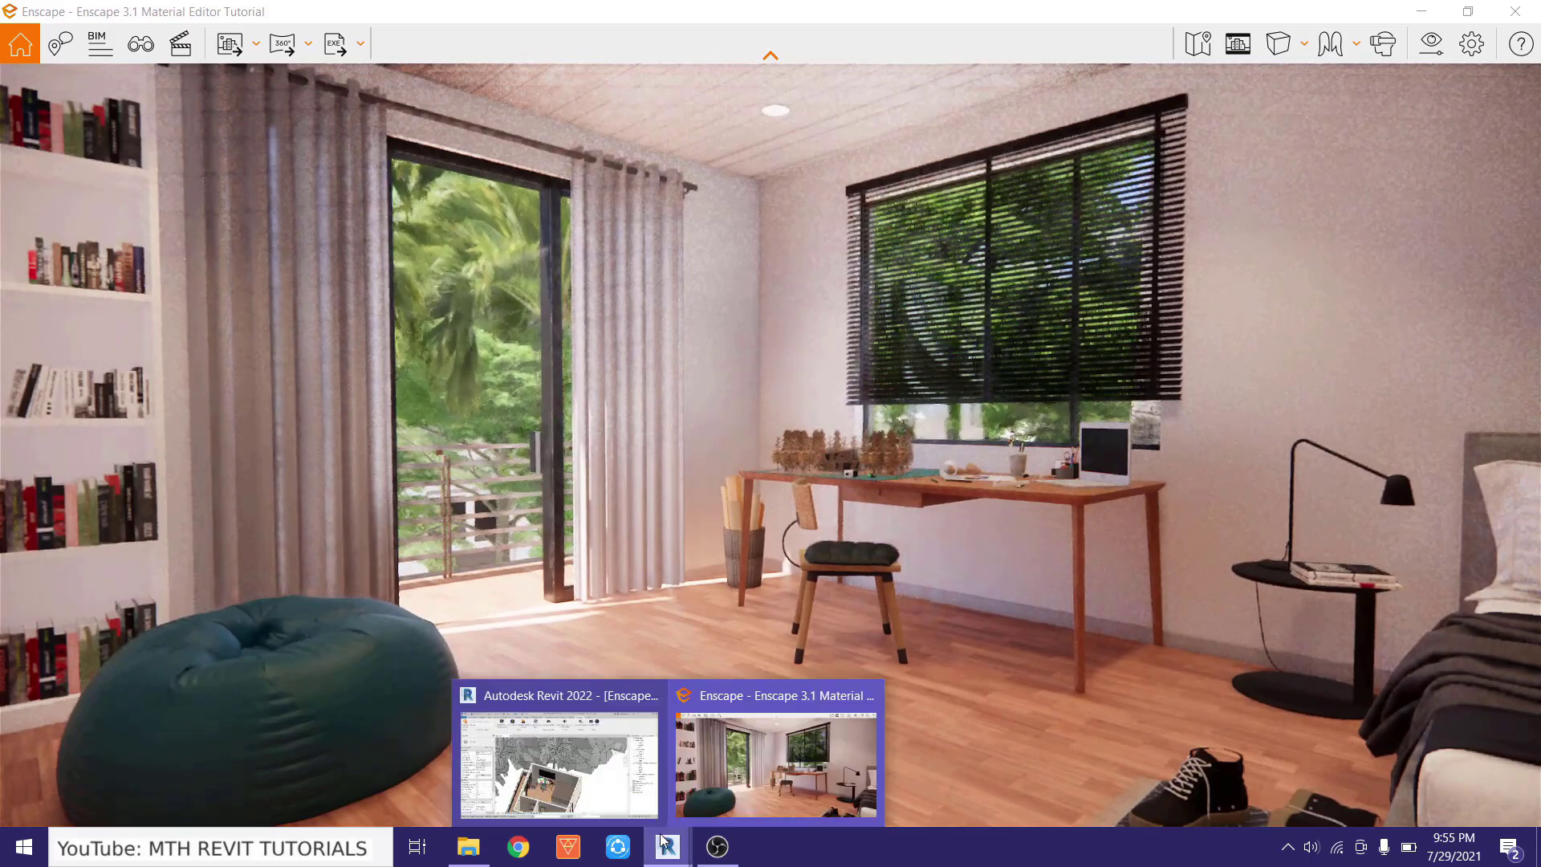
pyautogui.click(583, 795)
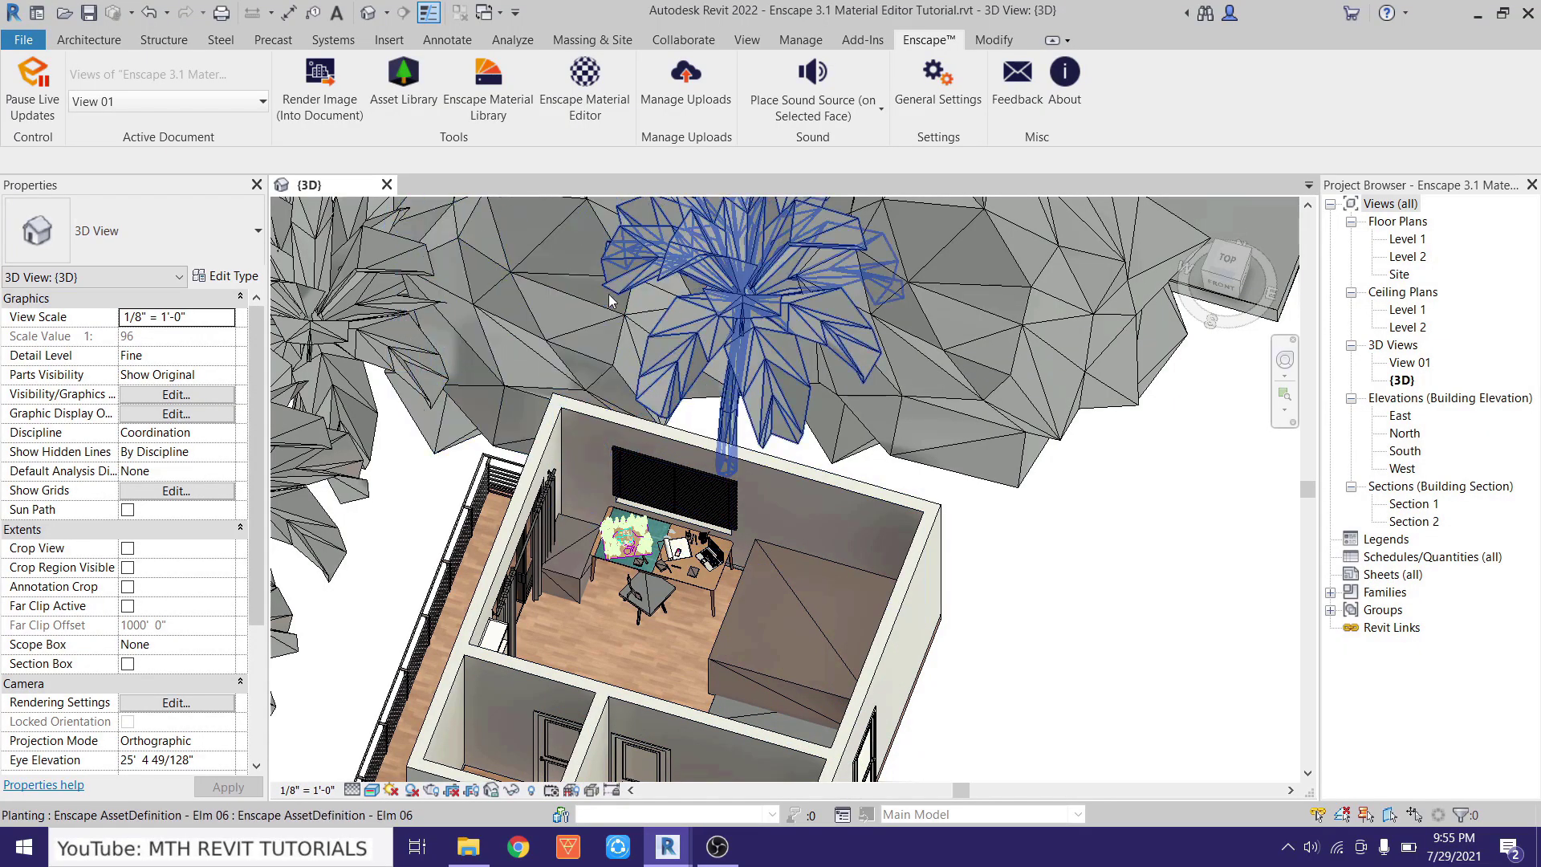
pyautogui.click(498, 119)
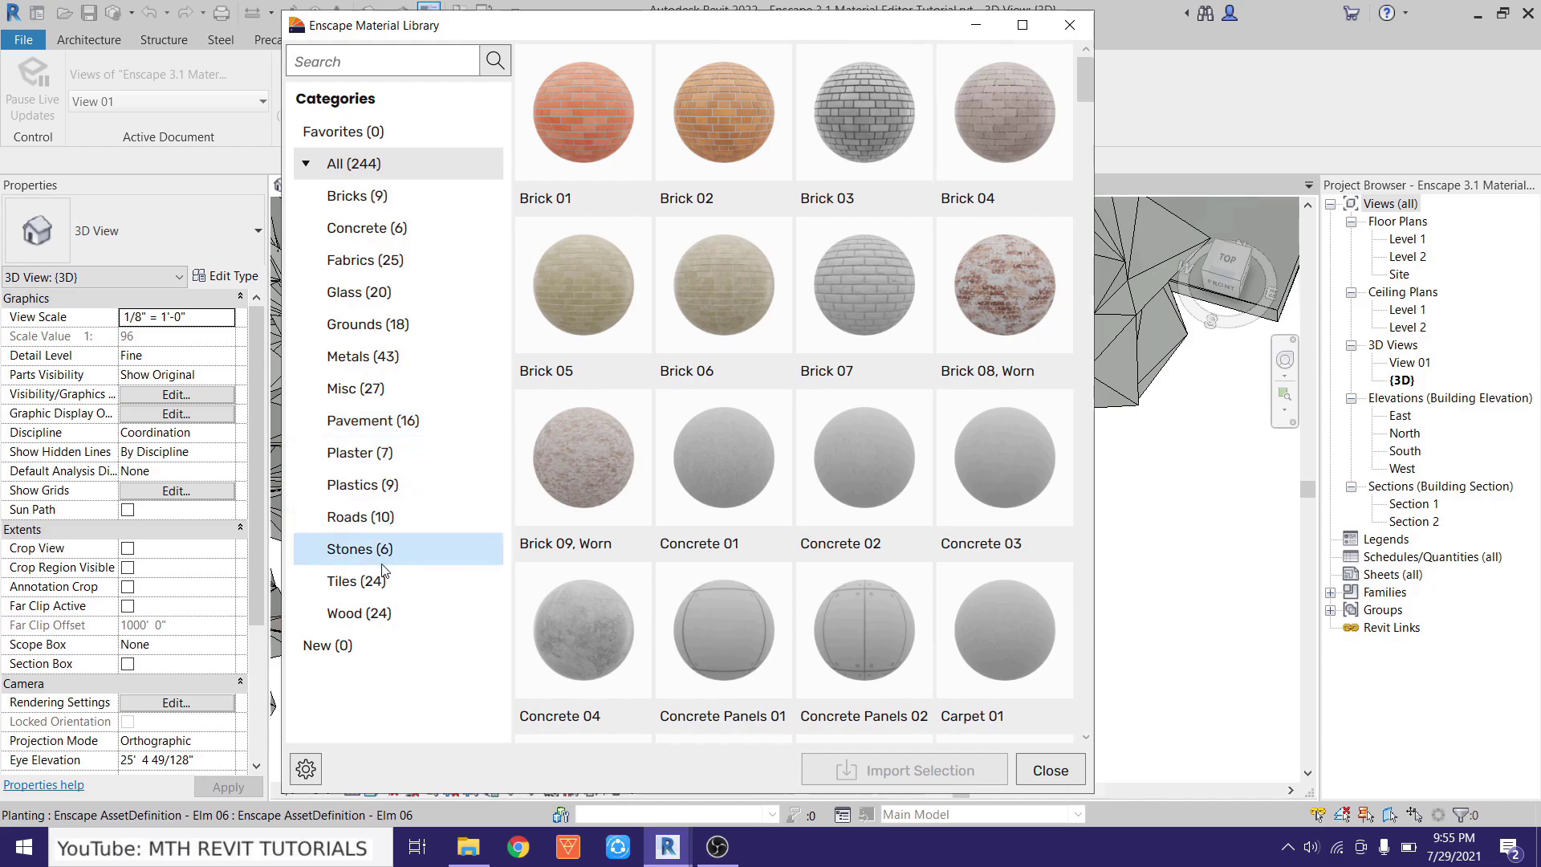
pyautogui.click(359, 617)
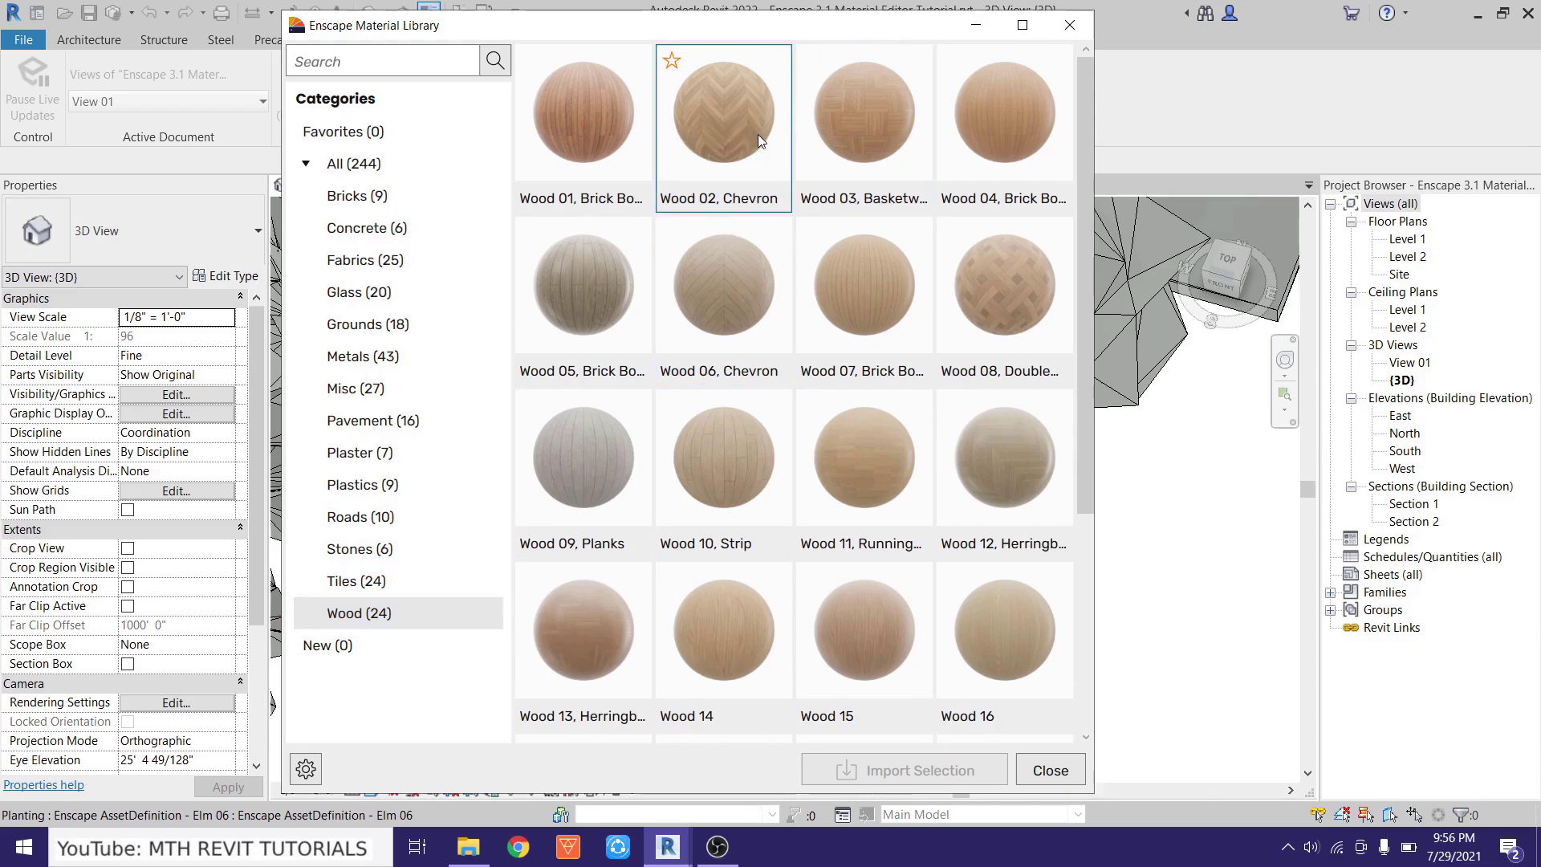
pyautogui.click(732, 122)
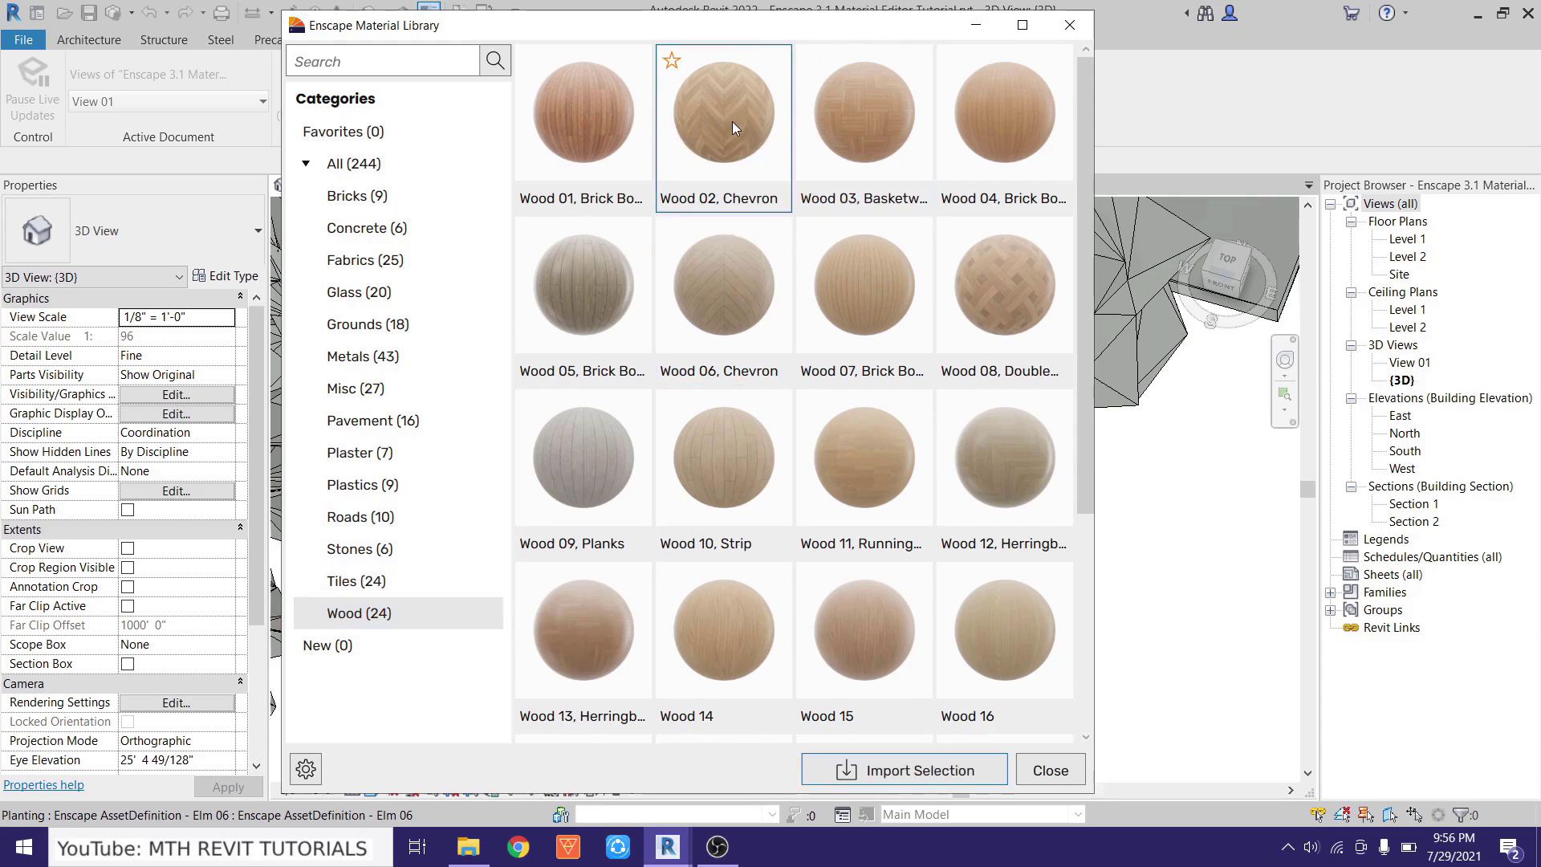
pyautogui.click(906, 772)
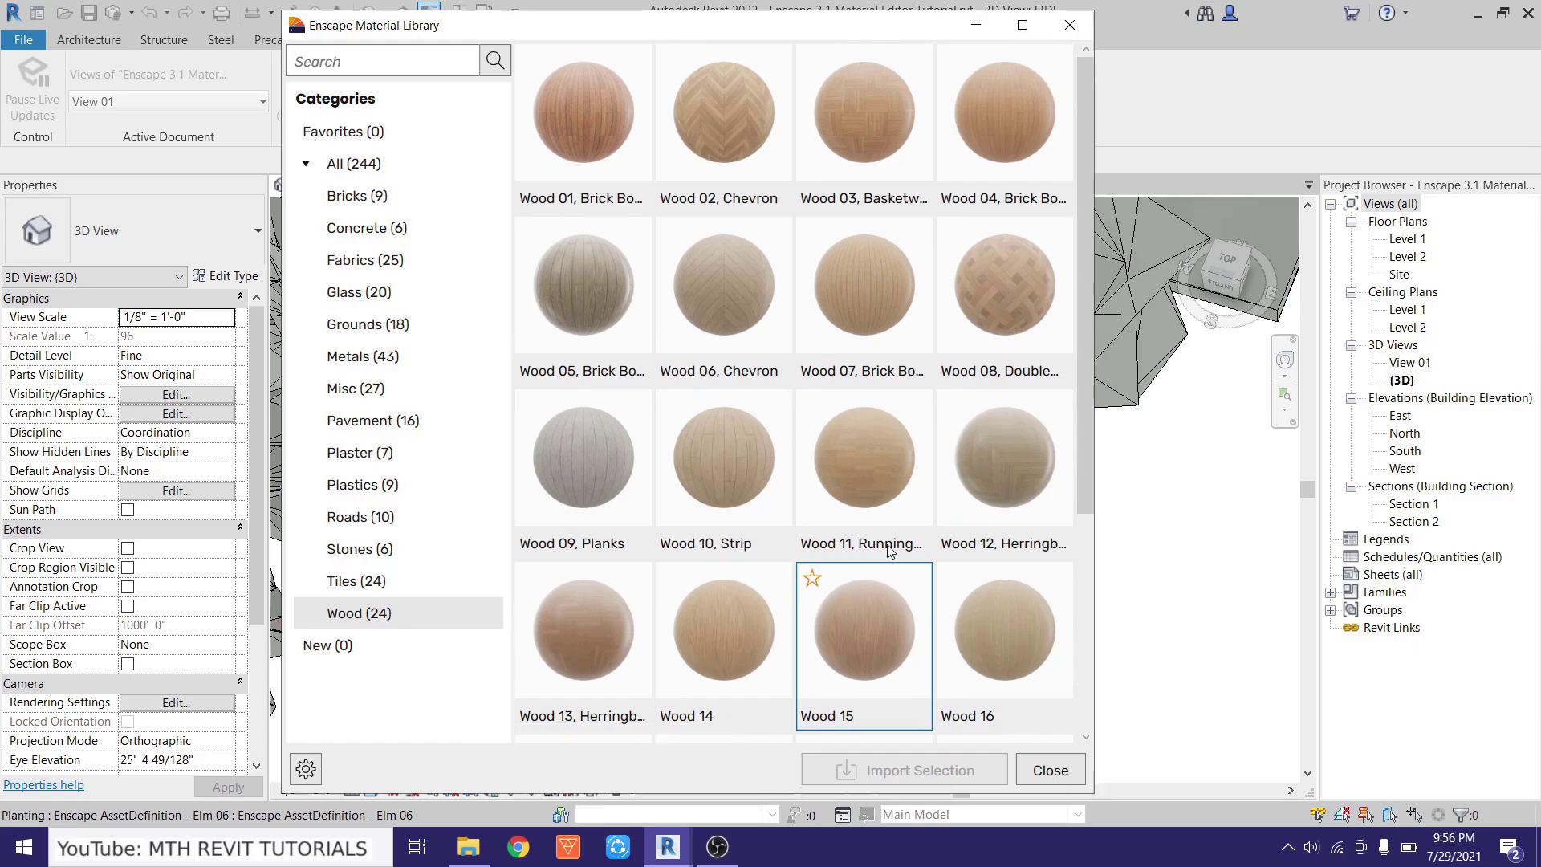
# Select the Wood 05, Wood 07 and Wood 08 materials together, and extend the selection to all materials in the Wood category.
pyautogui.scroll(-3, 811, 489)
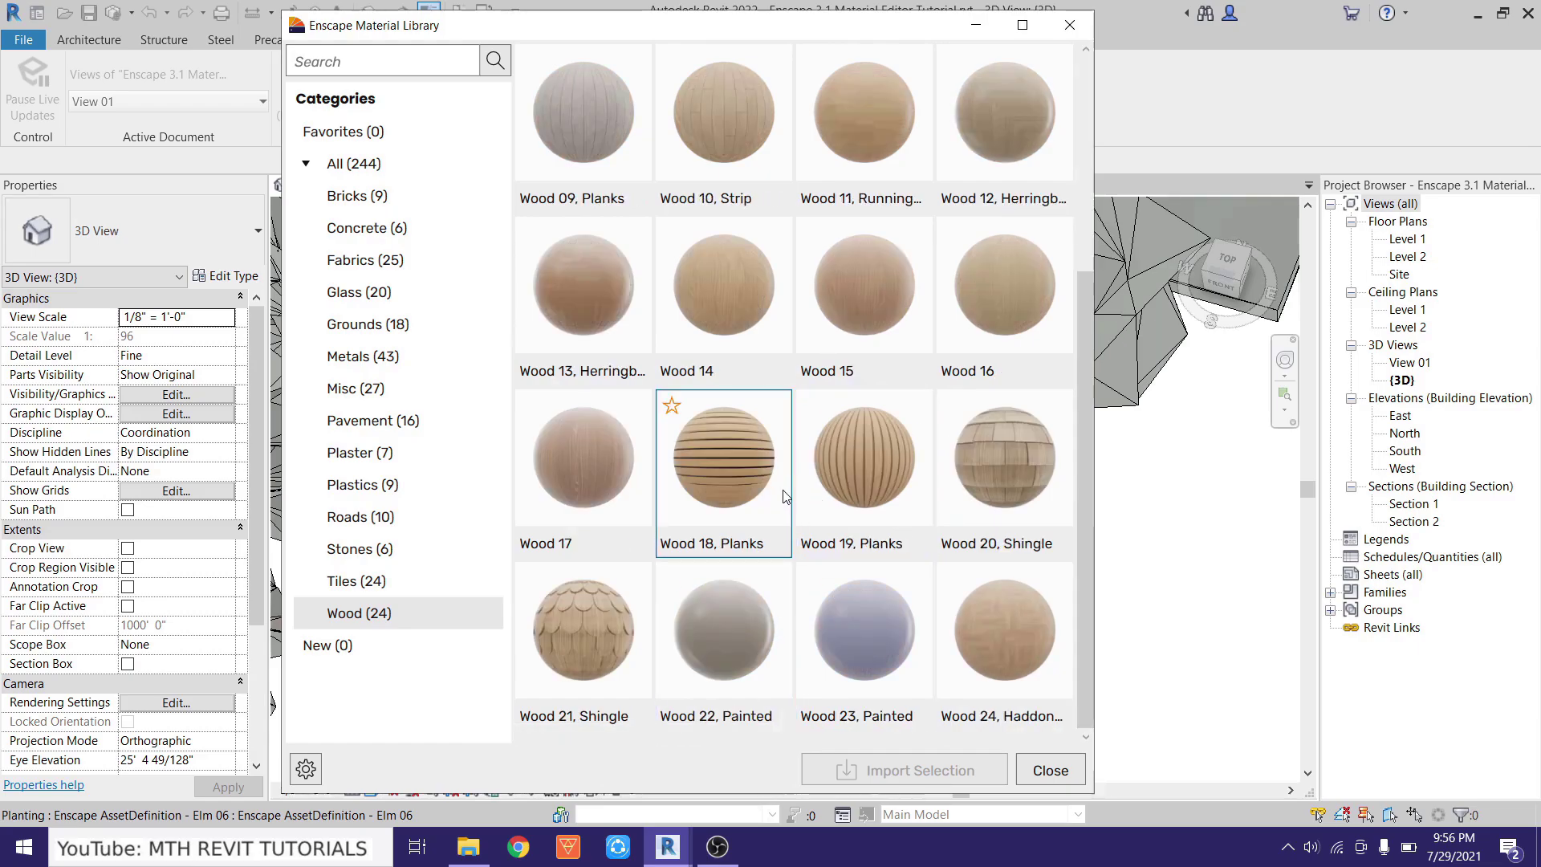
pyautogui.scroll(3, 799, 484)
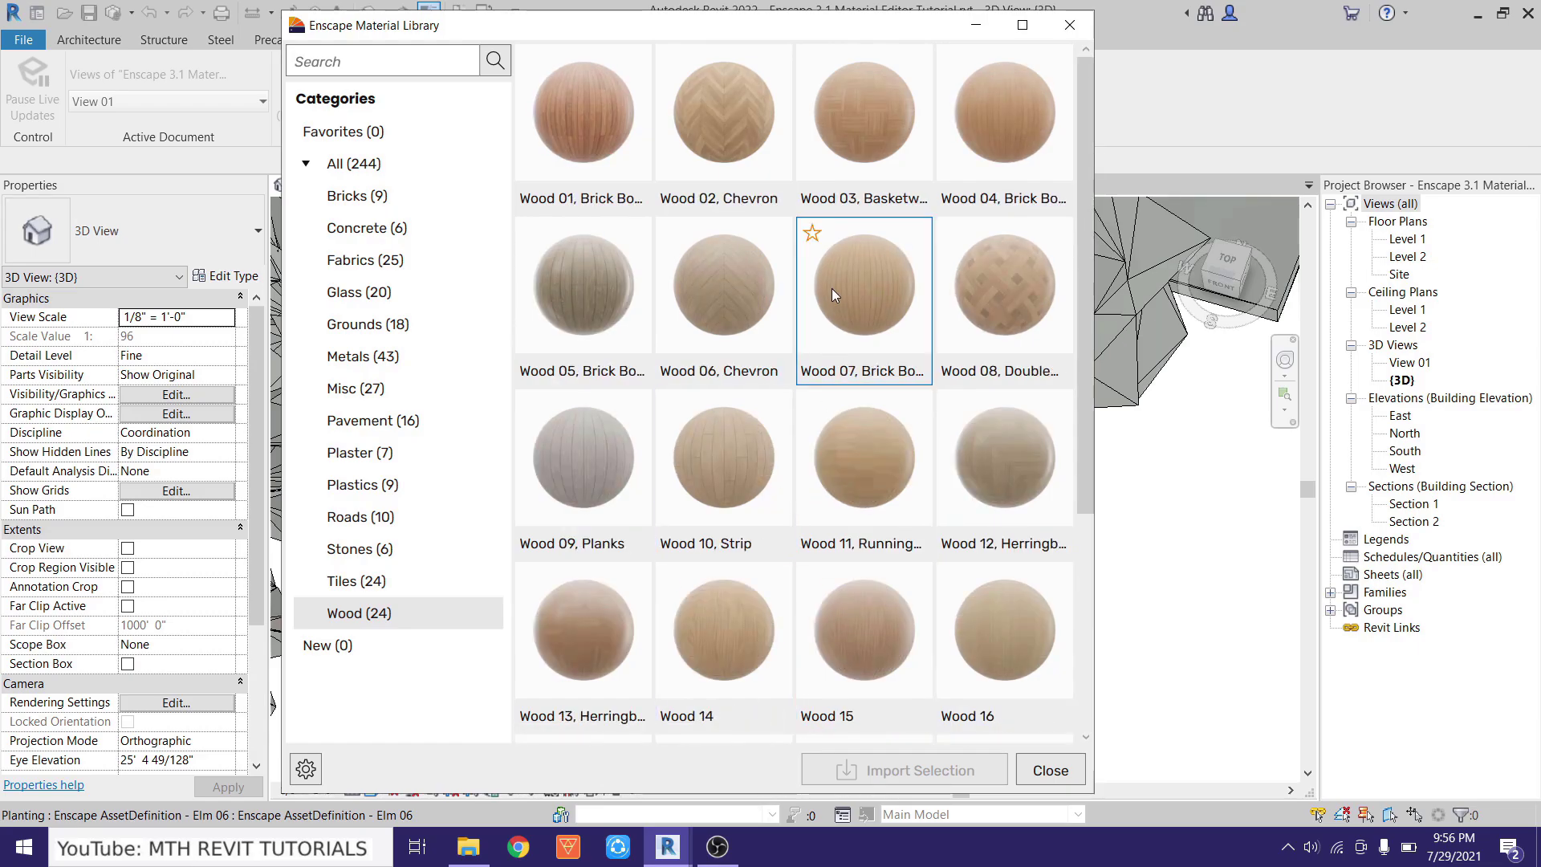
pyautogui.click(580, 275)
pyautogui.click(863, 293)
pyautogui.click(1040, 283)
pyautogui.scroll(-3, 889, 407)
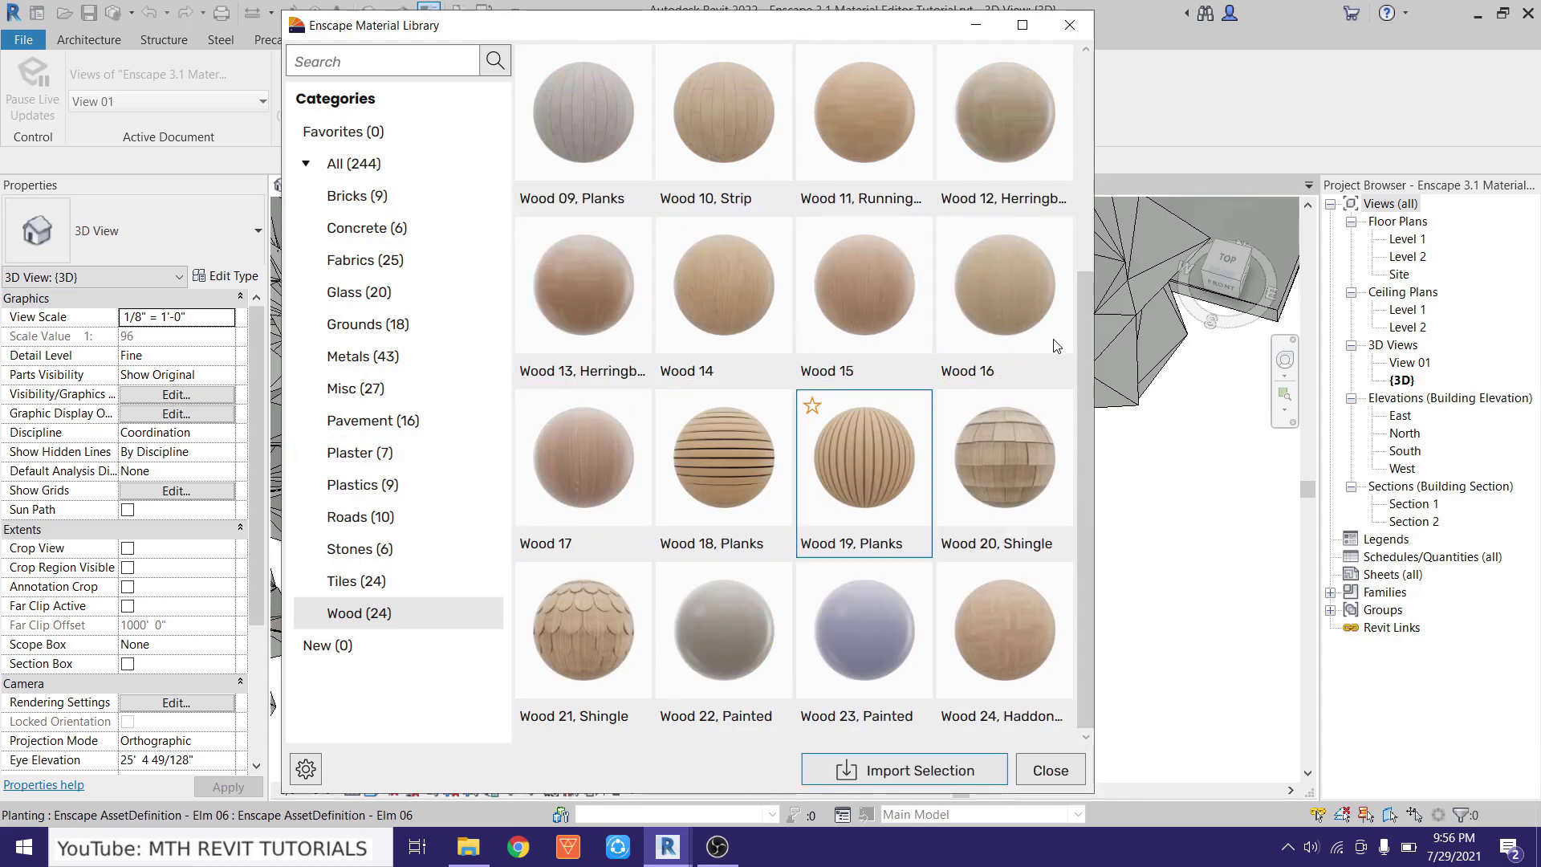
pyautogui.scroll(3, 786, 331)
pyautogui.rightClick(741, 299)
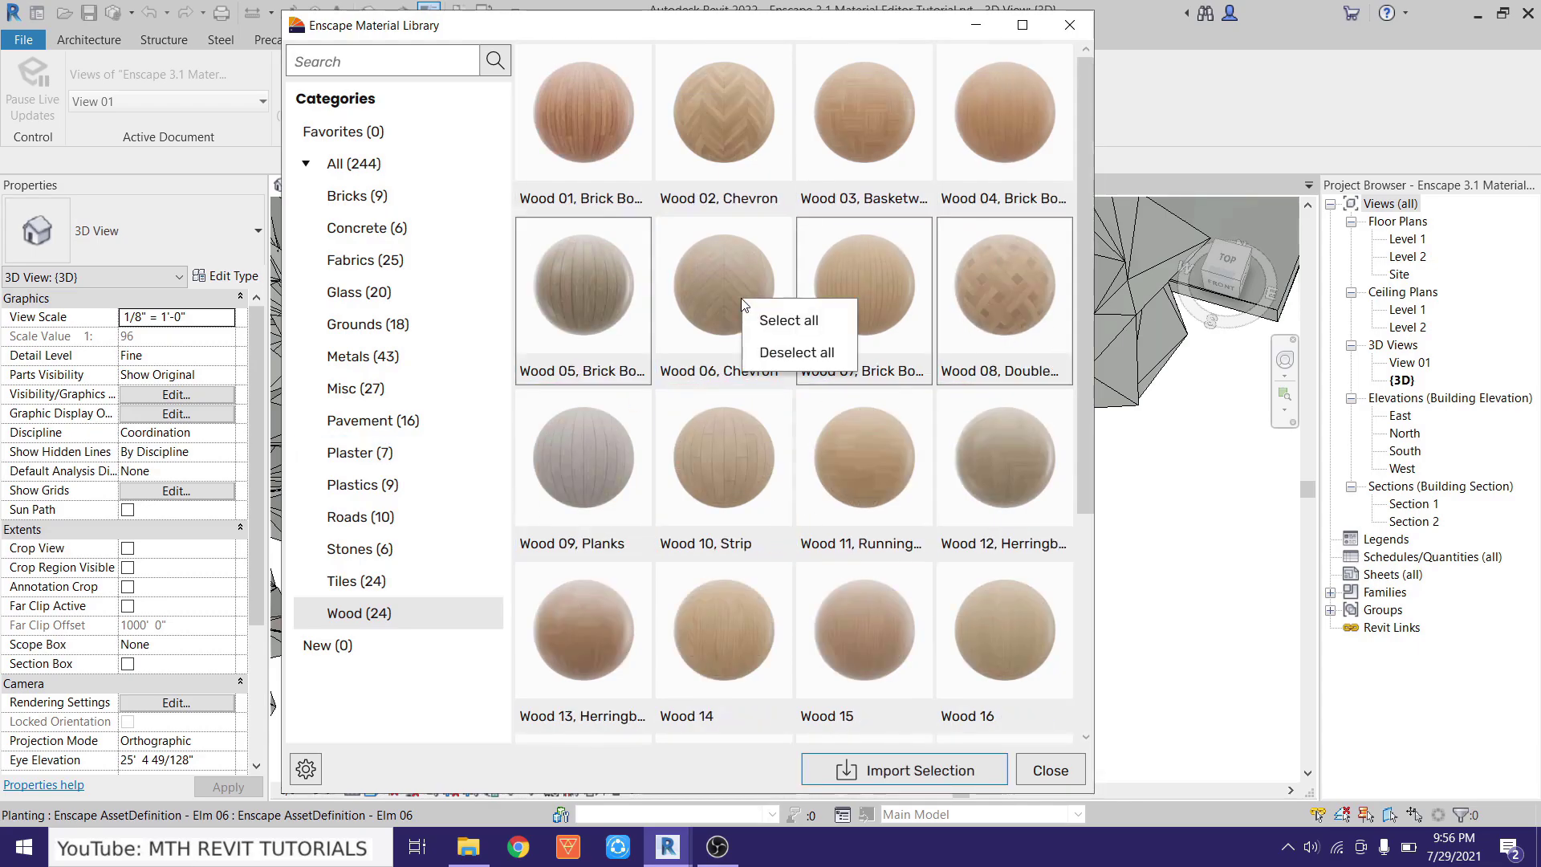
pyautogui.click(802, 319)
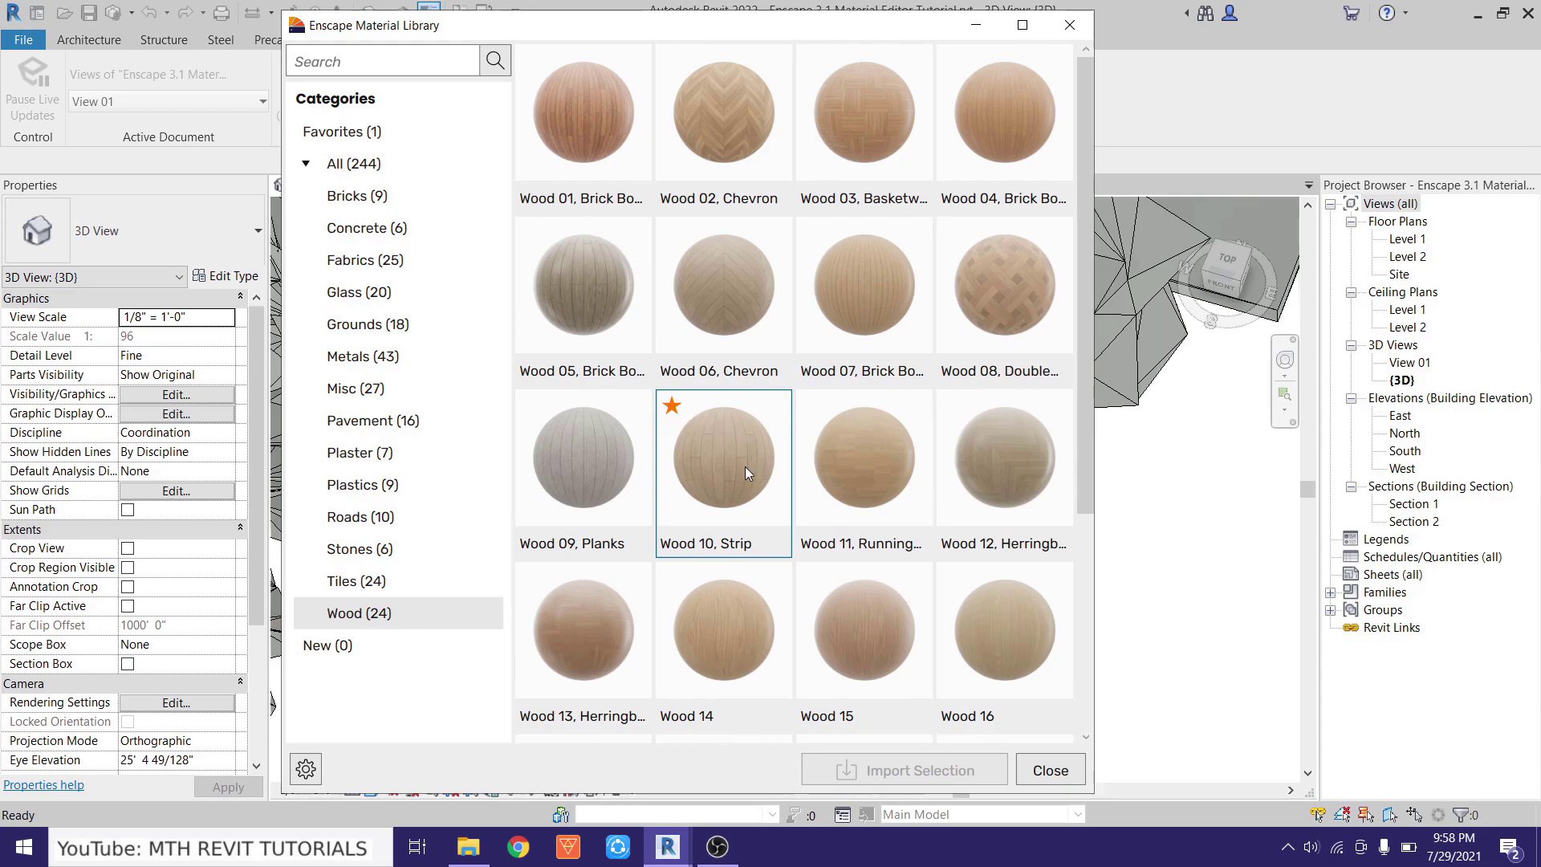
# View the favorite materials and check the Imported Texture Path settings of the material library, closing the settings dialog.
pyautogui.click(365, 136)
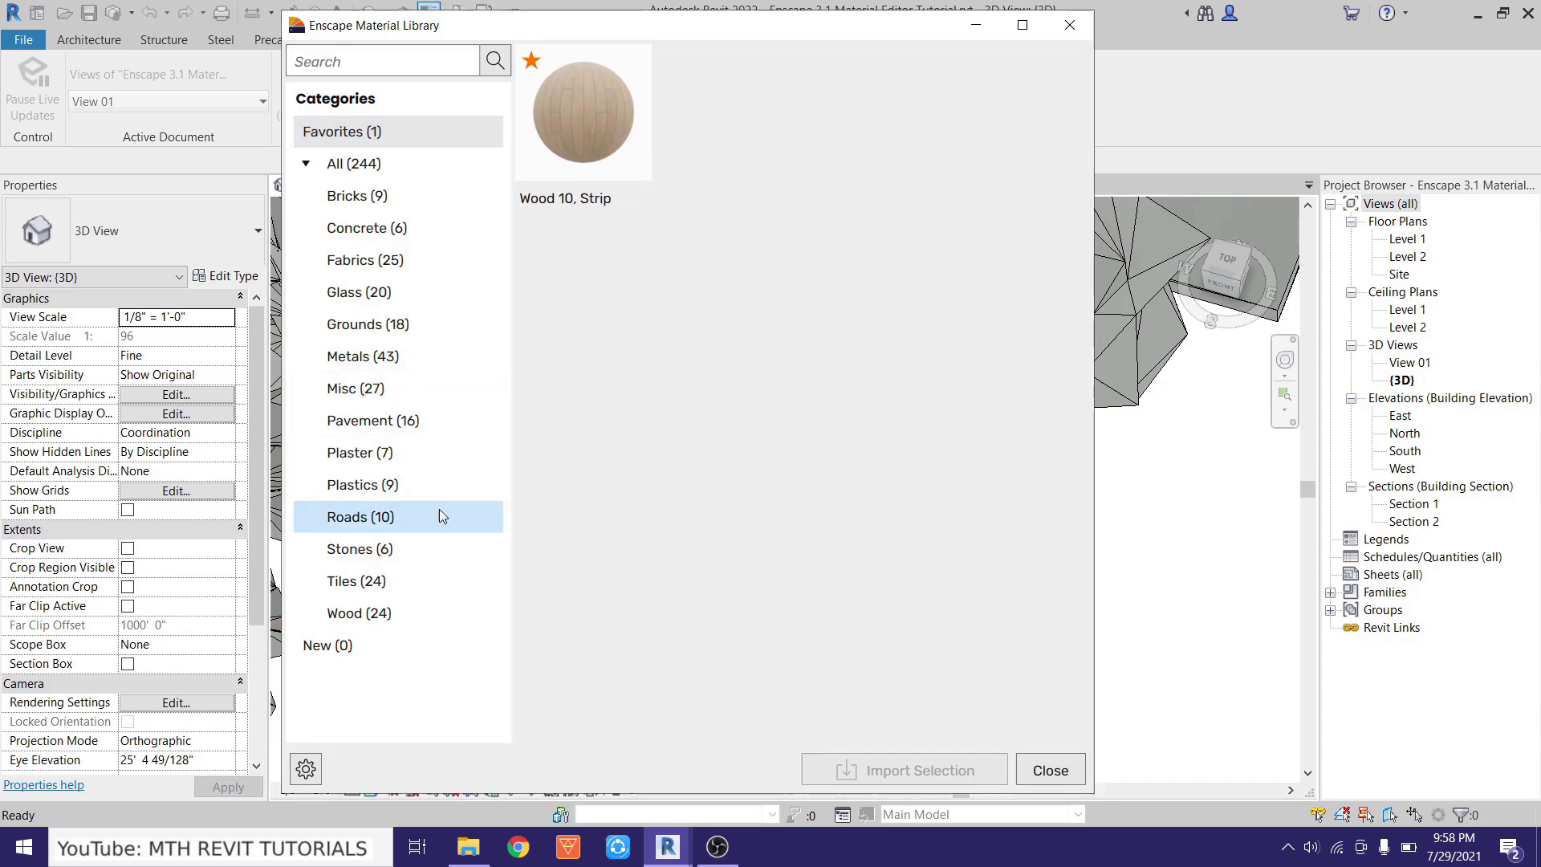
pyautogui.click(305, 769)
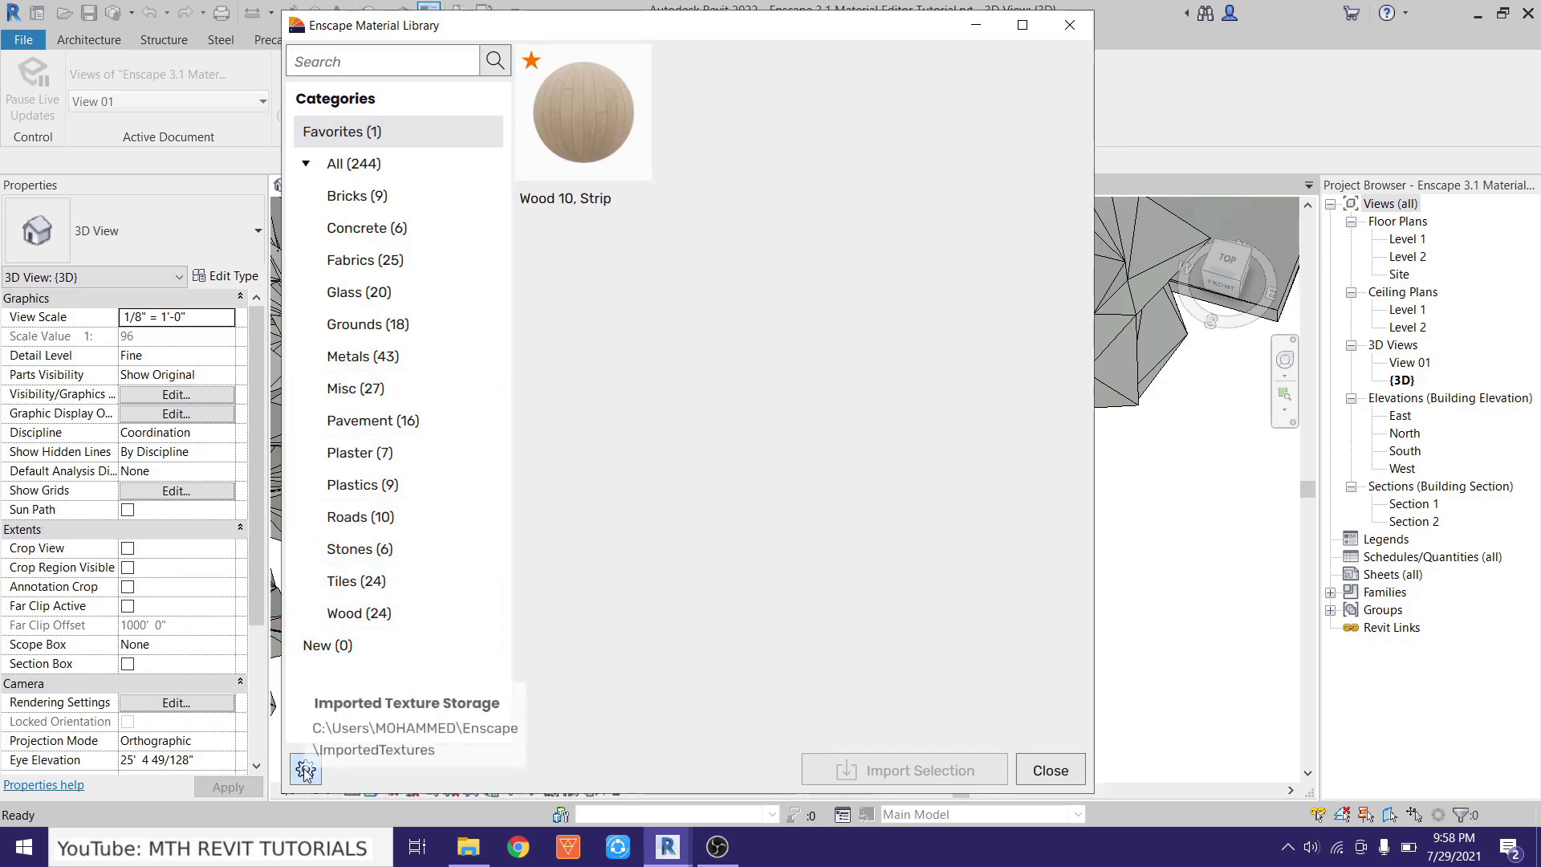
pyautogui.click(305, 769)
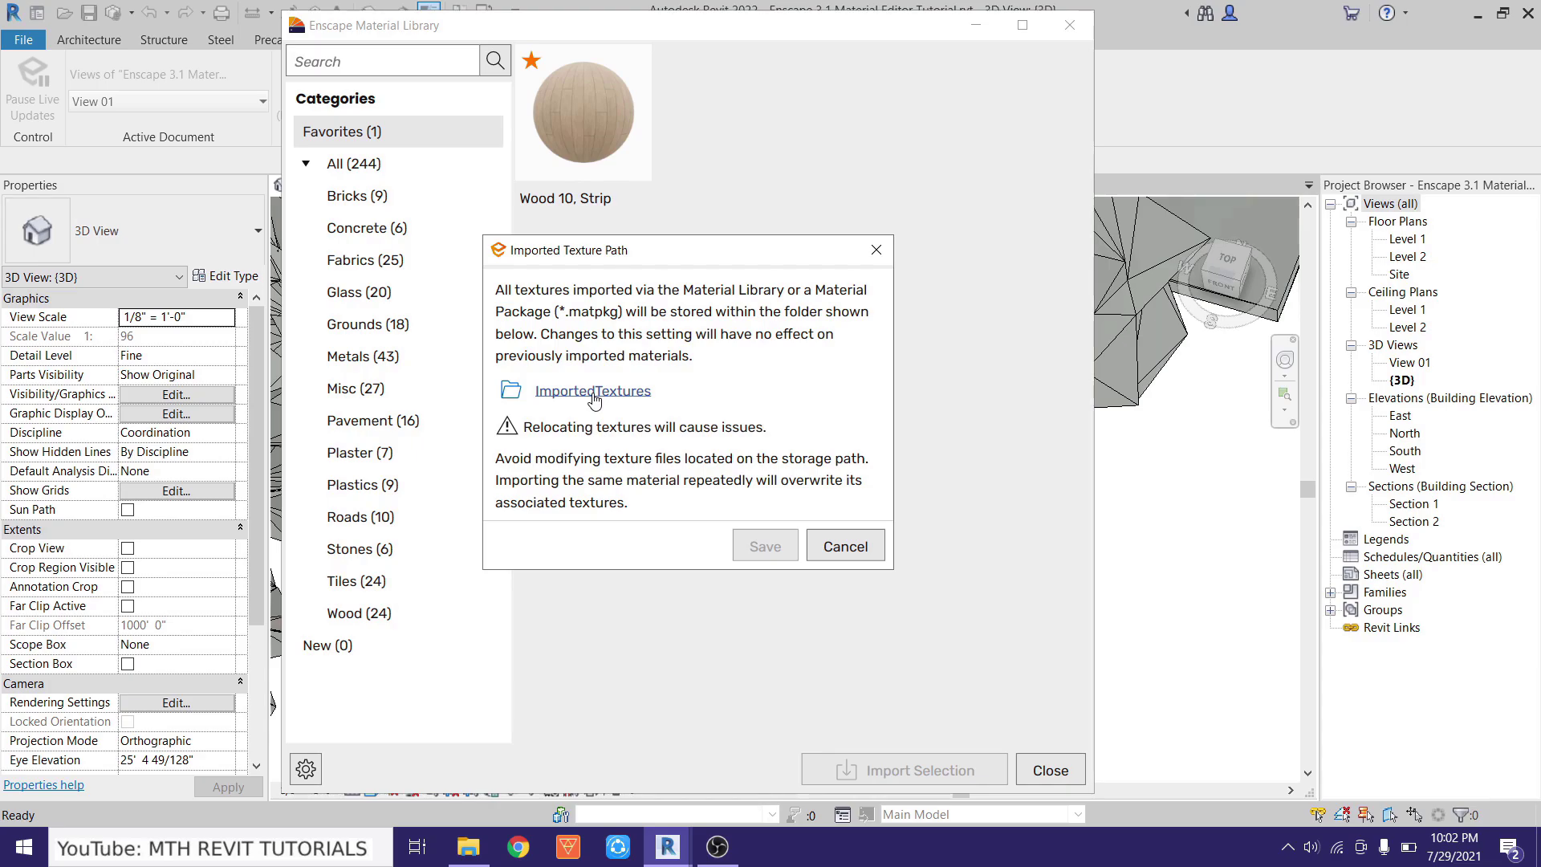
pyautogui.click(876, 250)
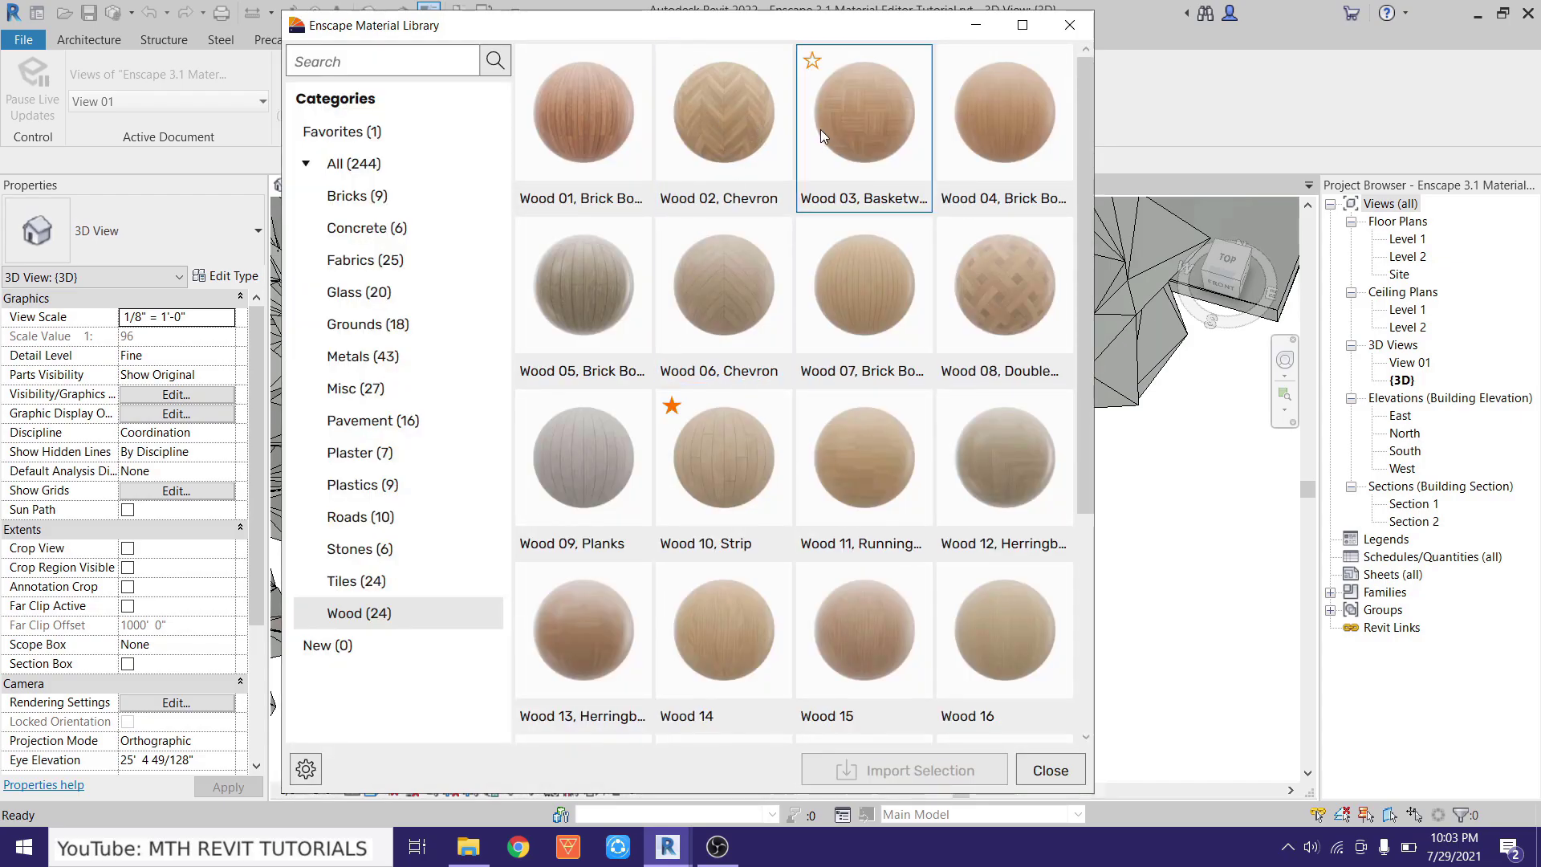
# Close the material library and open the material selection for the structure layer of the house's Generic - 6" floor type.
pyautogui.click(1069, 25)
pyautogui.moveTo(642, 520); pyautogui.dragTo(719, 394, button='middle')
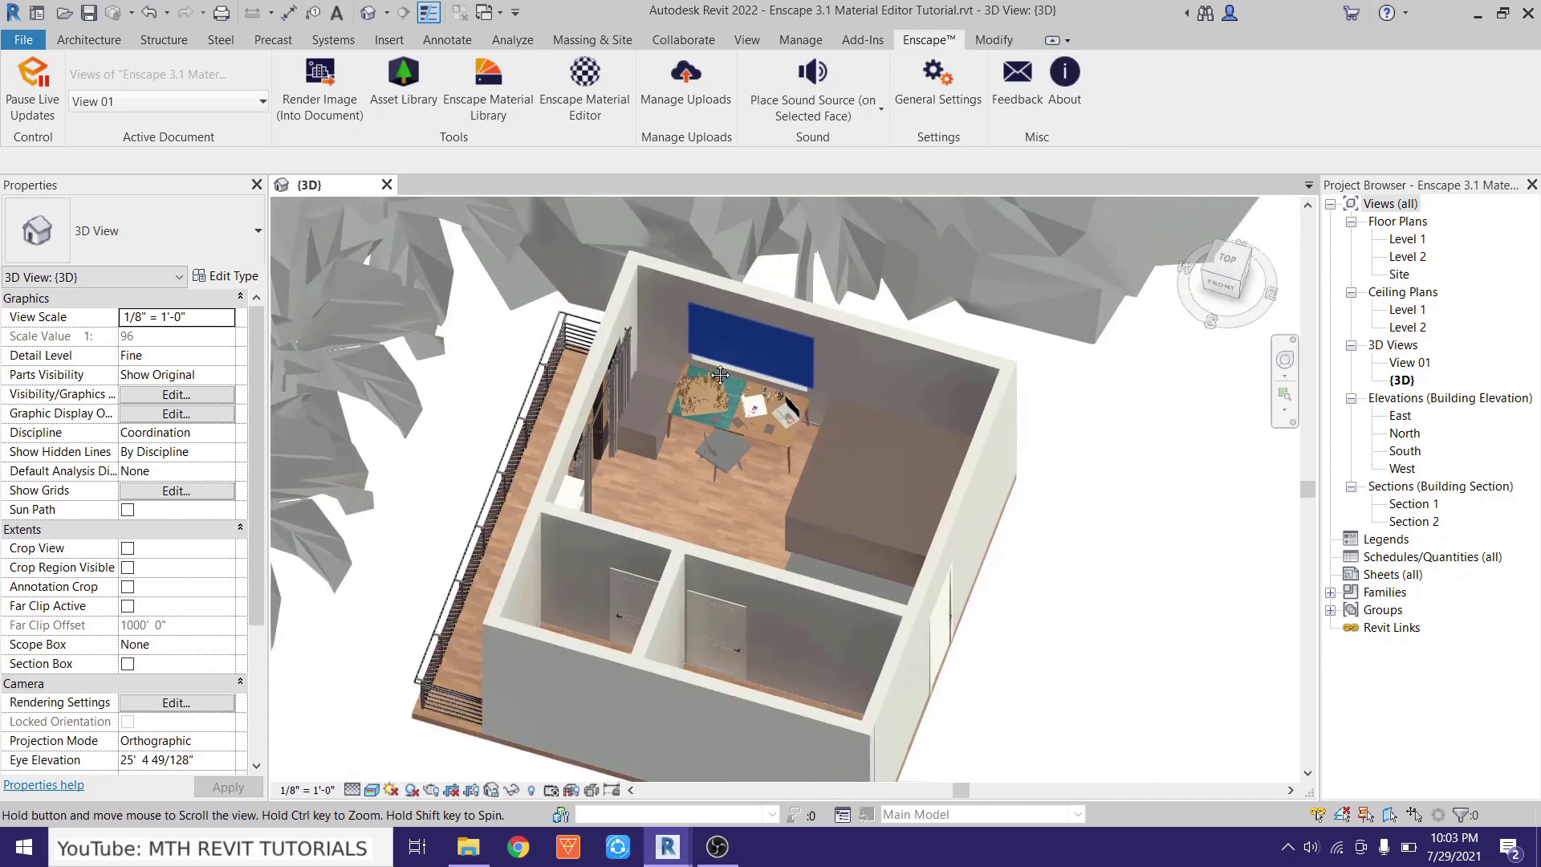
pyautogui.keyDown('shift'); pyautogui.moveTo(547, 636); pyautogui.dragTo(784, 662, button='middle'); pyautogui.keyUp('shift')
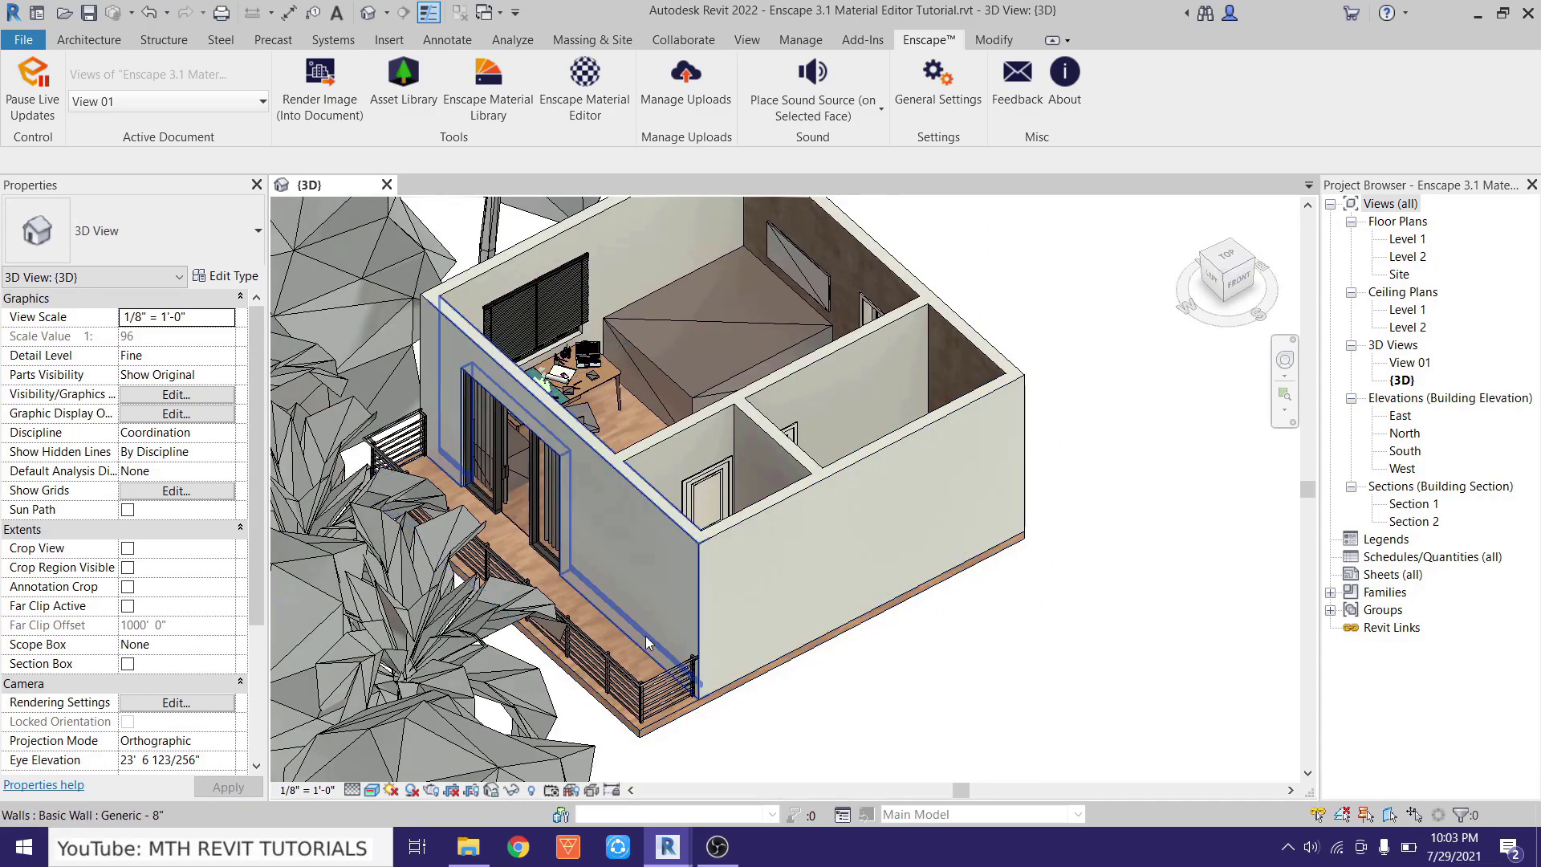
pyautogui.scroll(5, 625, 658)
pyautogui.click(611, 671)
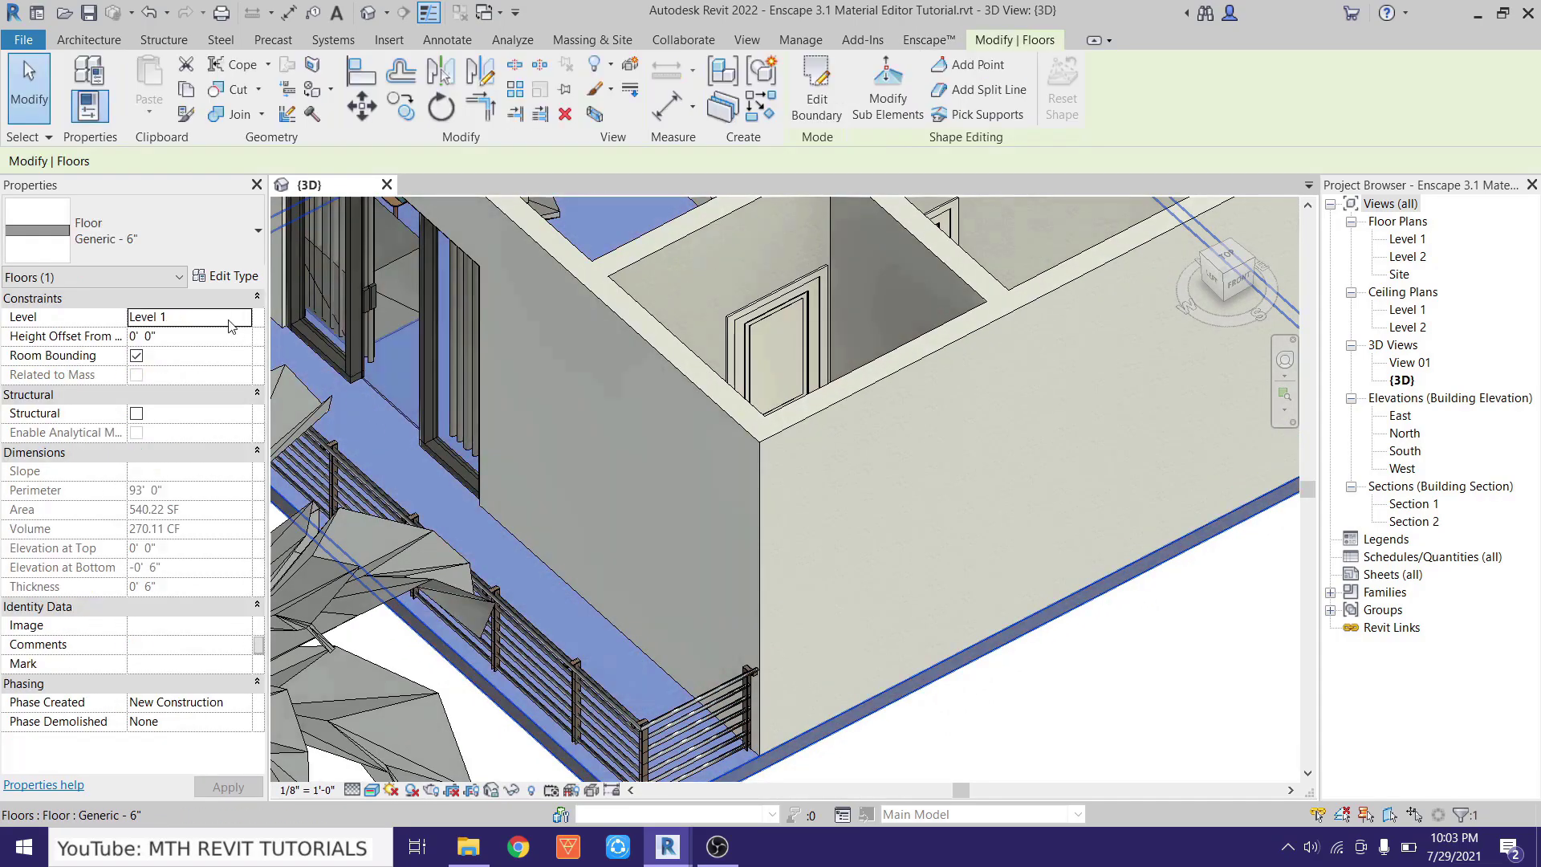
pyautogui.click(226, 275)
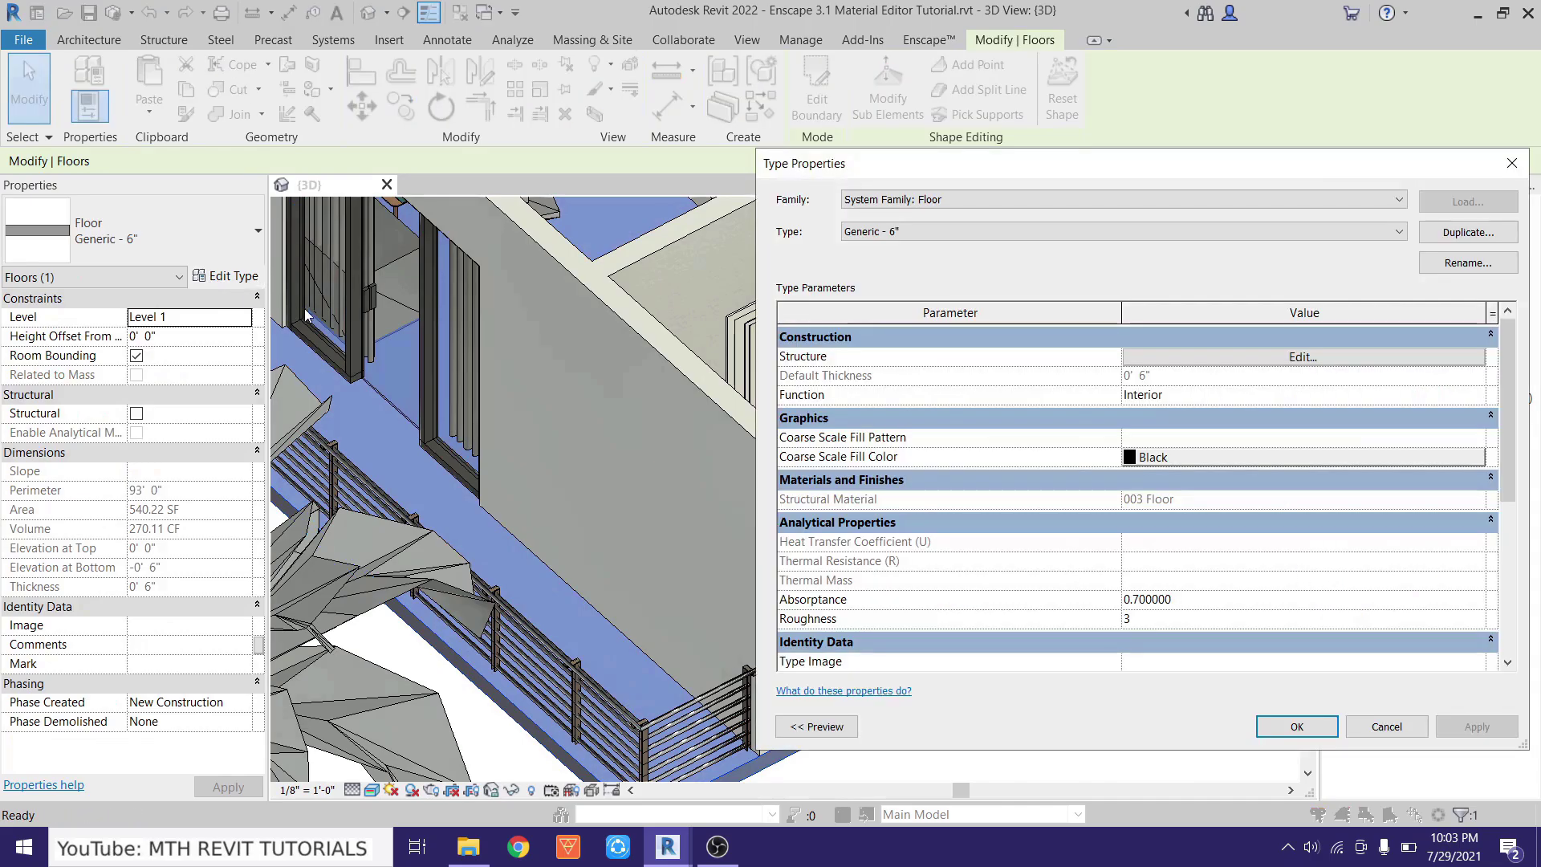
pyautogui.click(1134, 358)
pyautogui.click(1075, 357)
pyautogui.click(1072, 354)
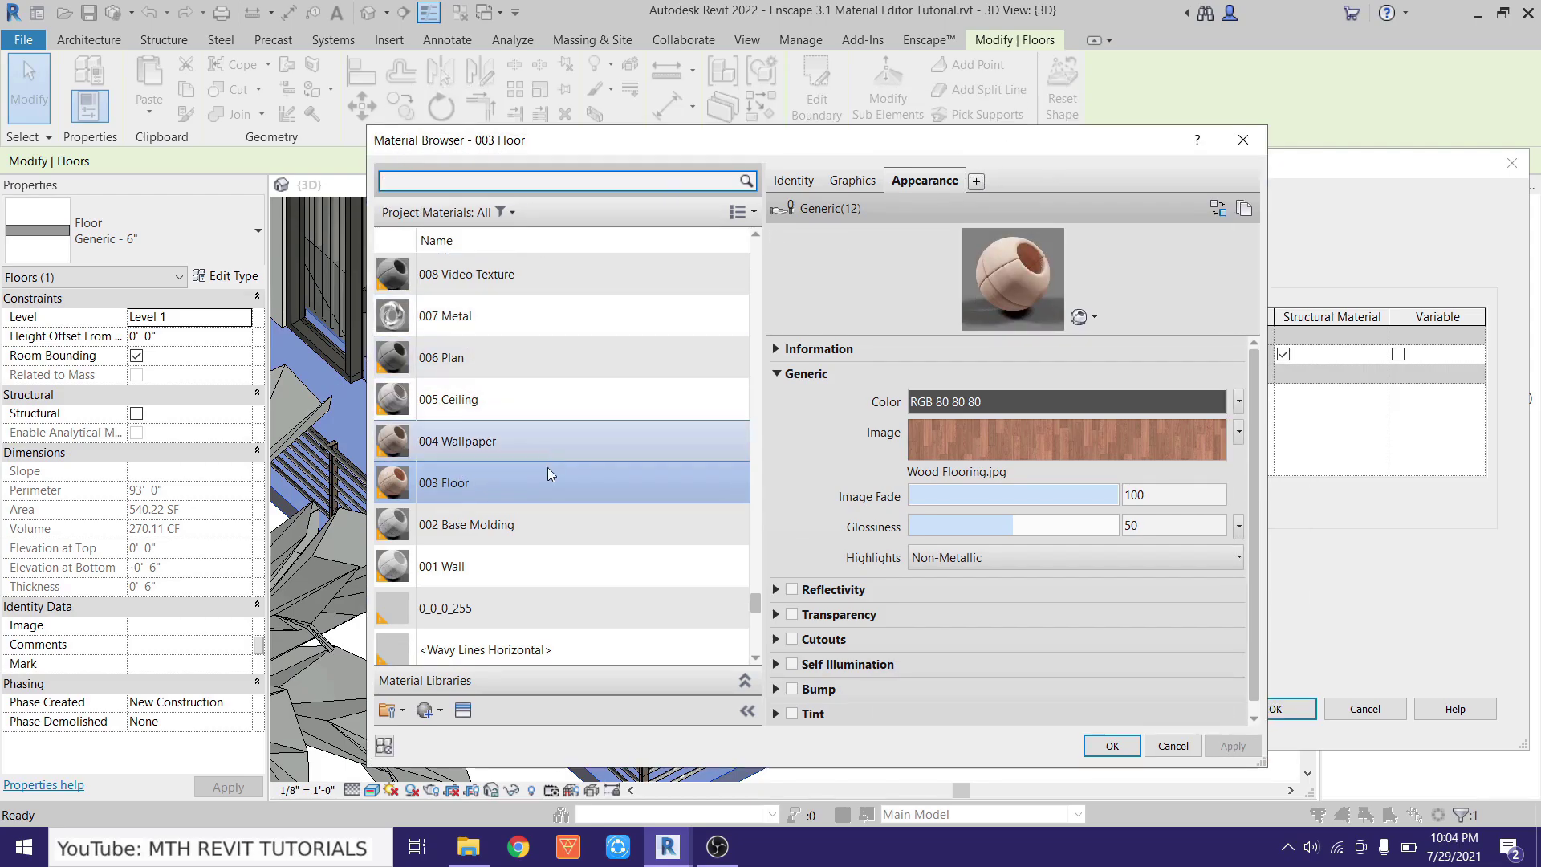
# Search the project materials for wood, assign Wood 02, Chevron to the floor's structure layer, and deselect the floor.
pyautogui.click(457, 182)
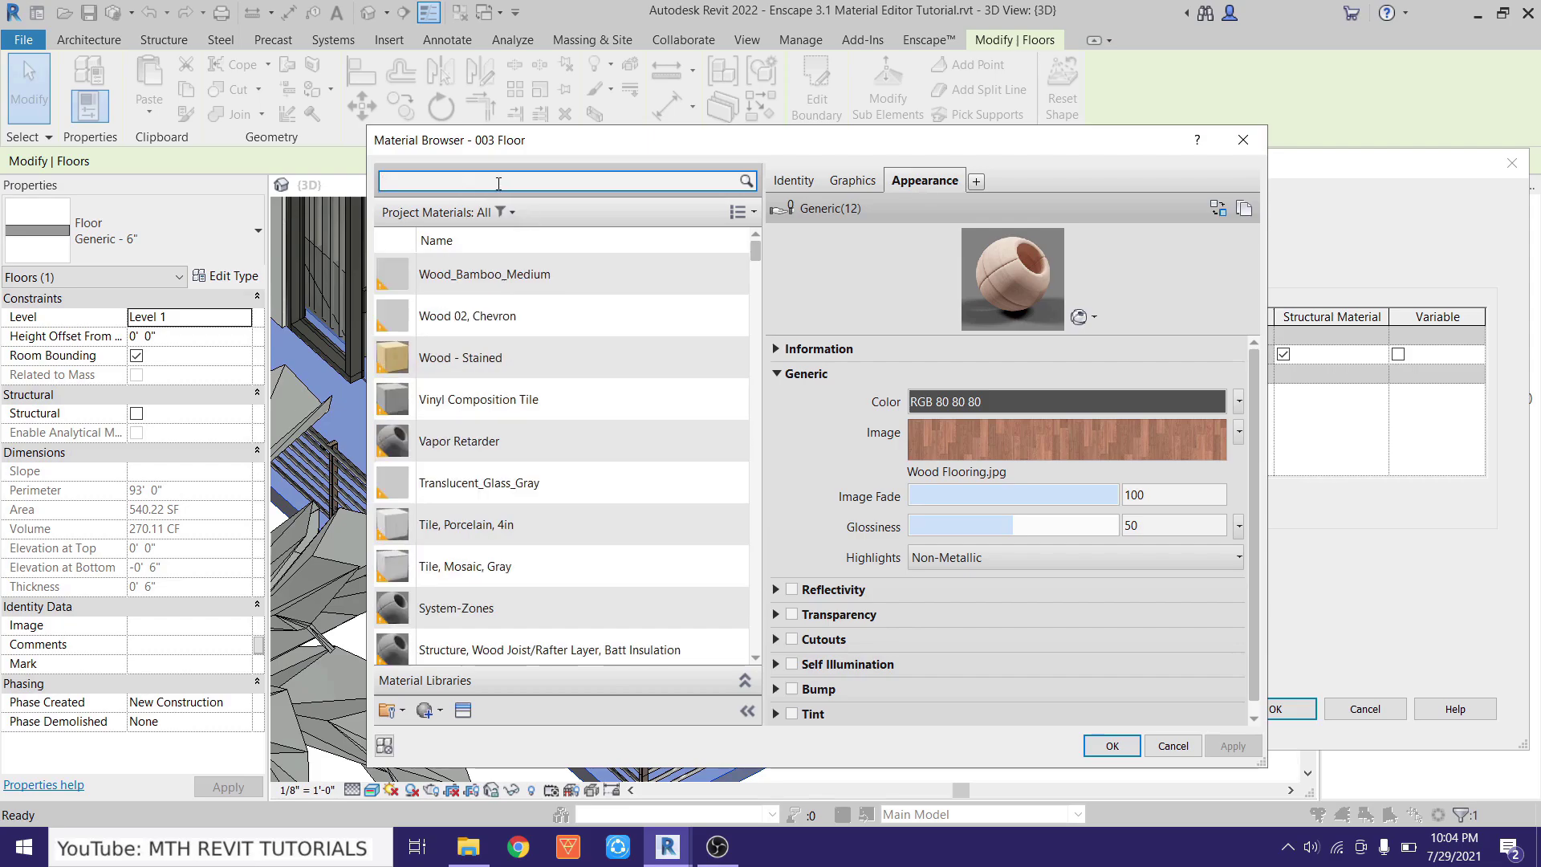
pyautogui.write('wood')
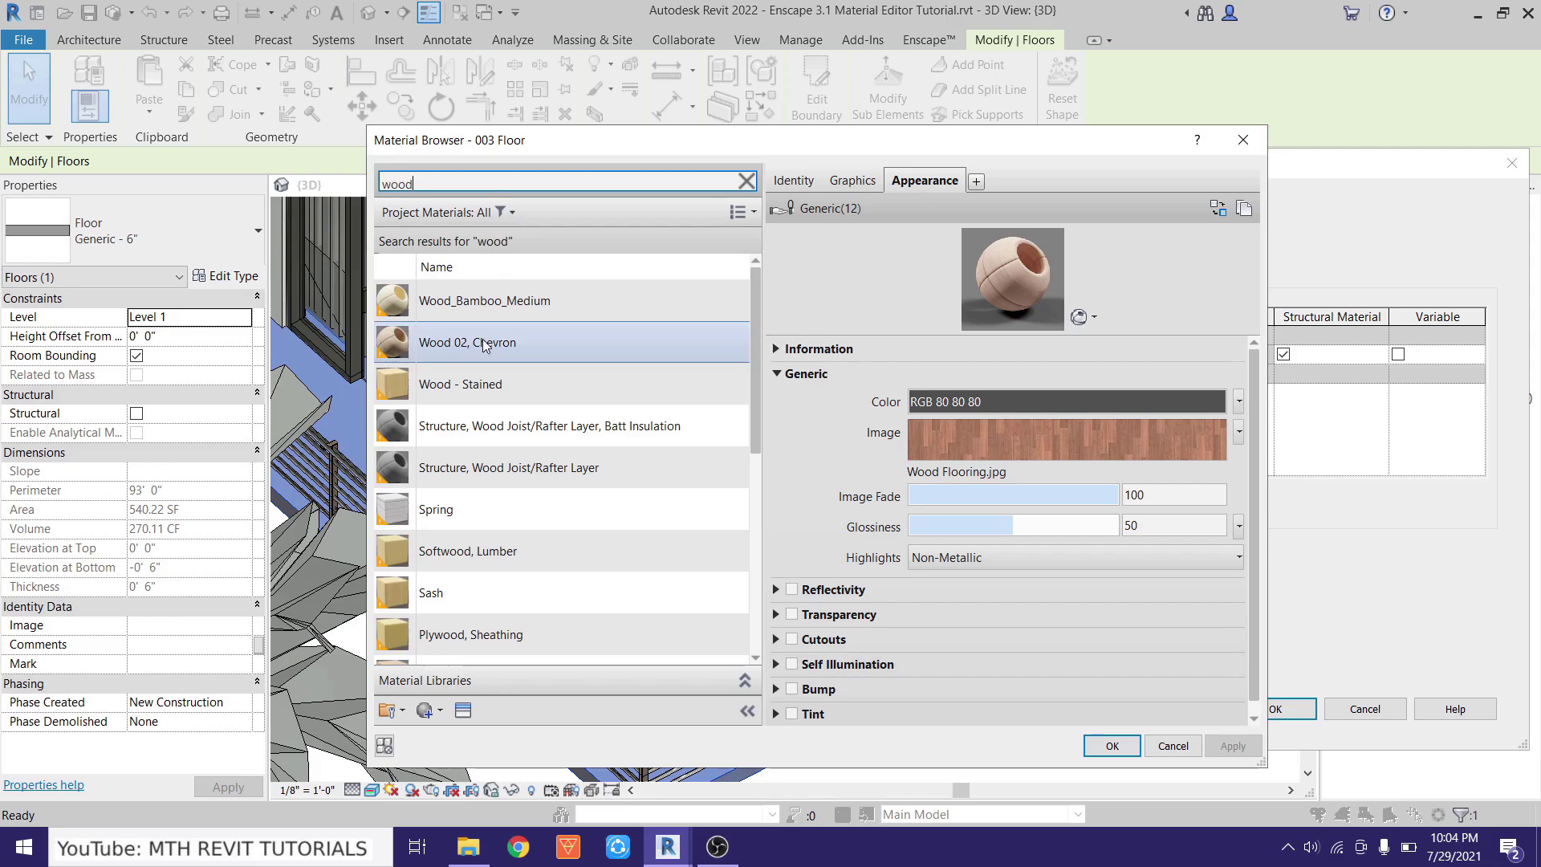
pyautogui.click(493, 350)
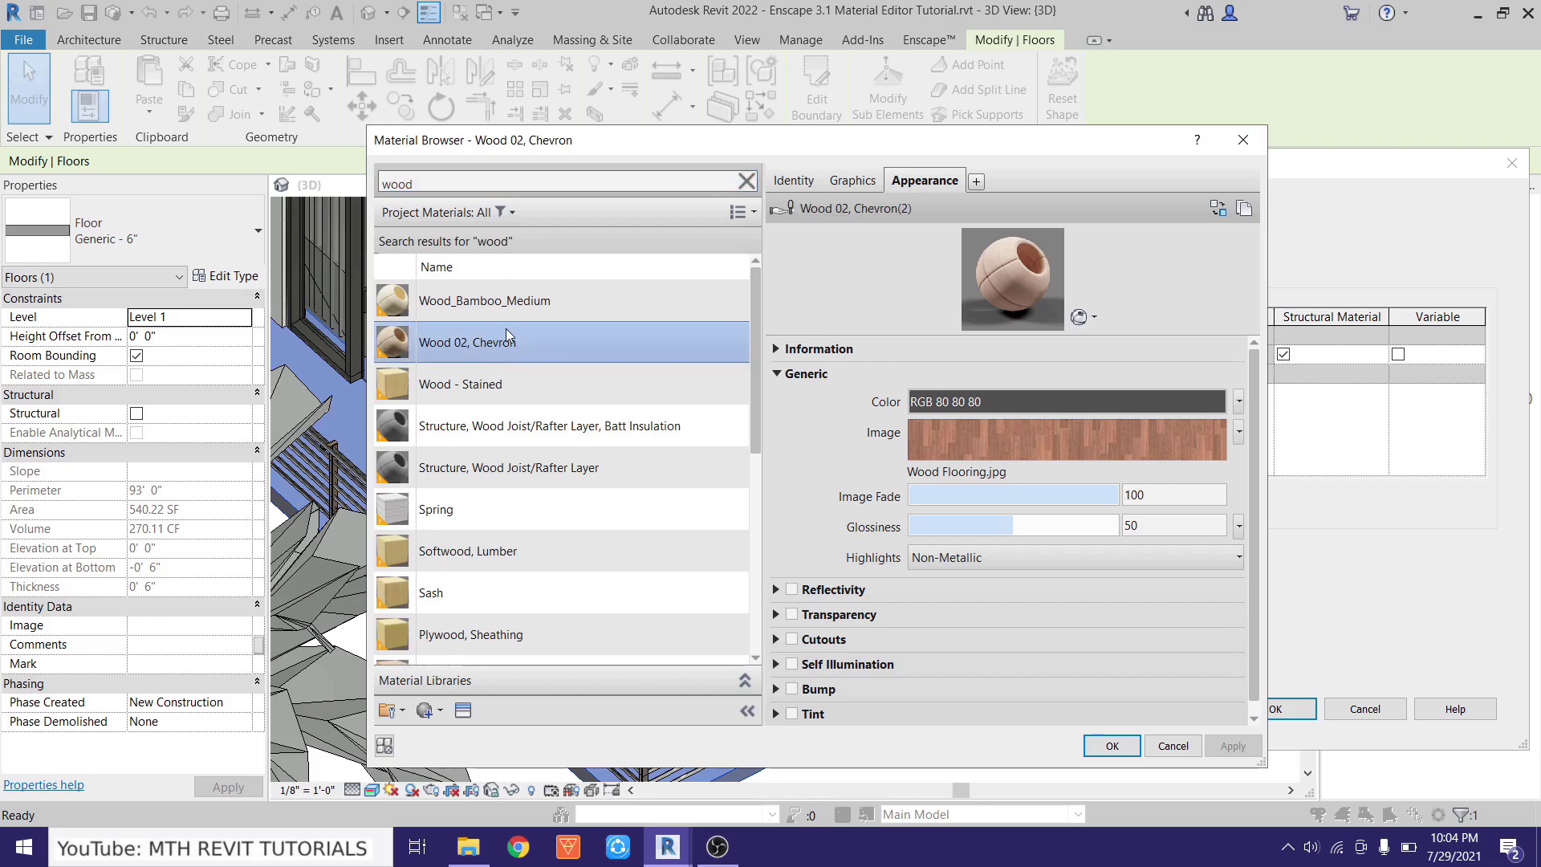
pyautogui.click(1107, 745)
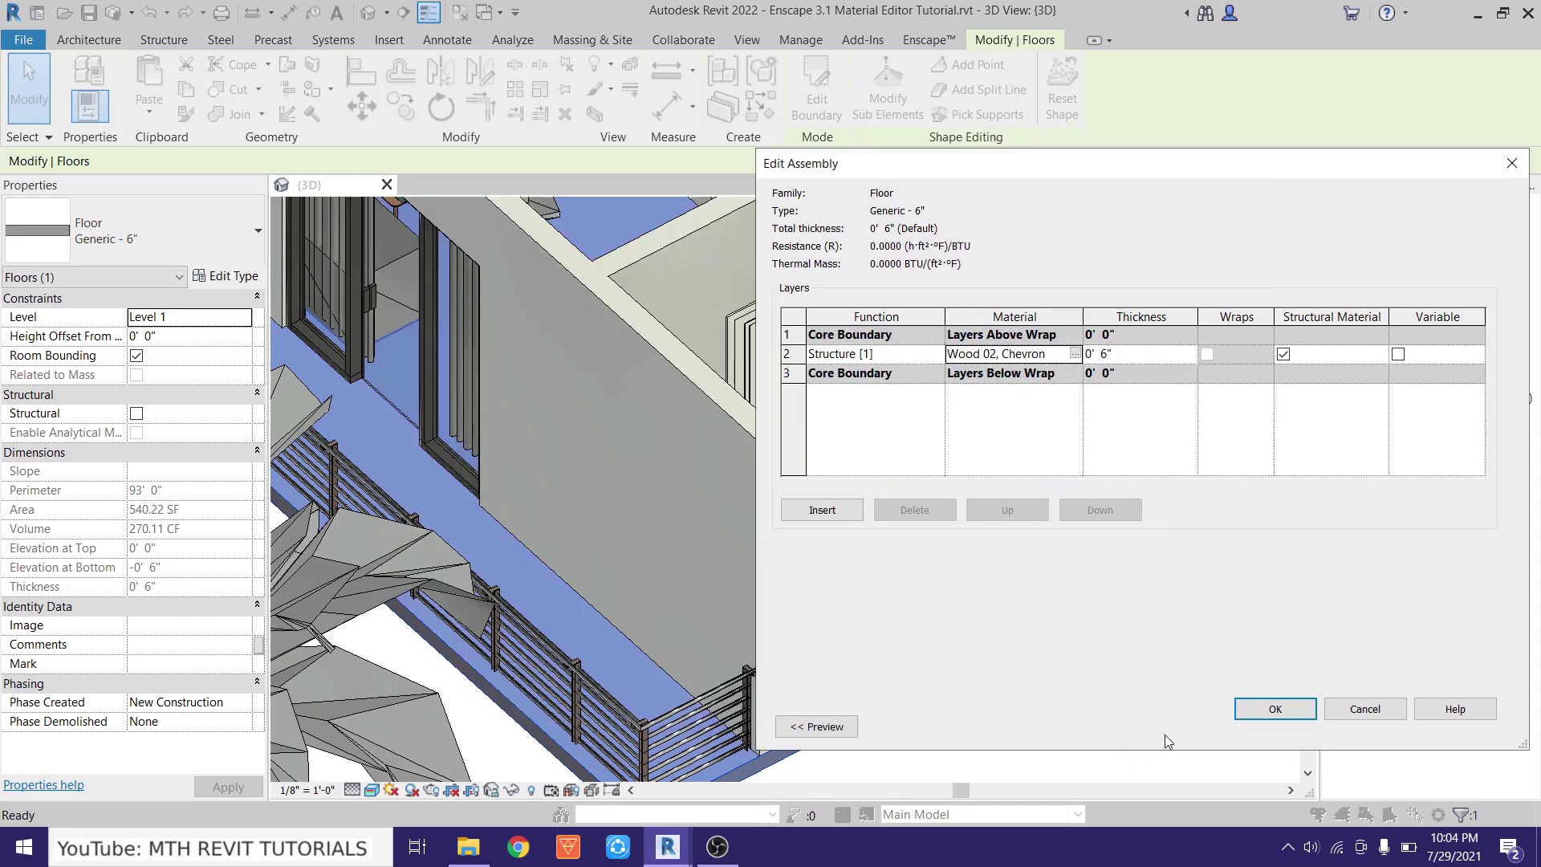
pyautogui.click(1263, 708)
pyautogui.click(1290, 727)
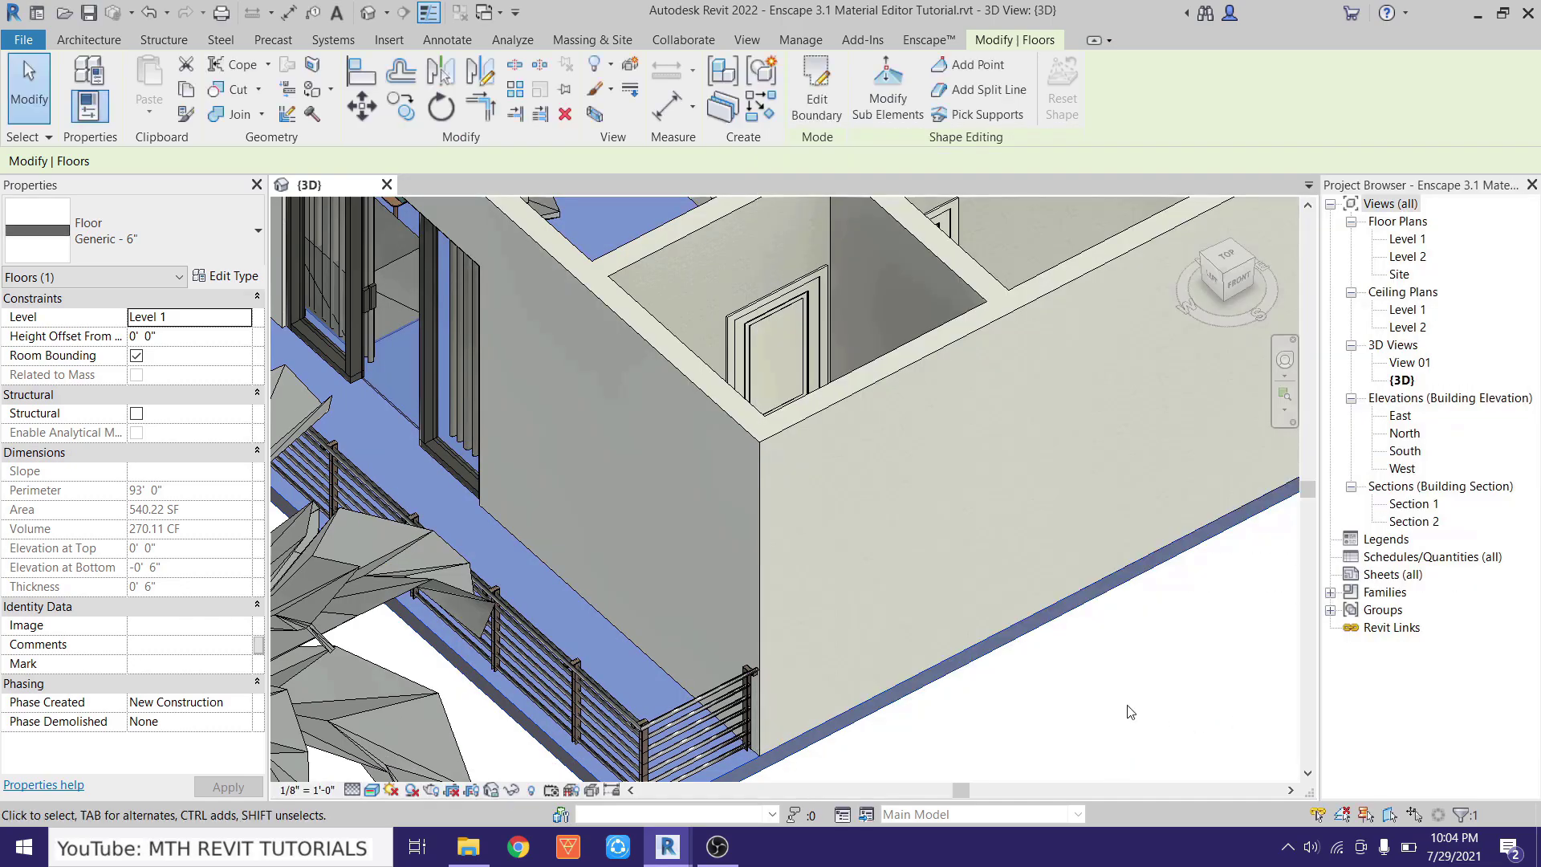
pyautogui.click(905, 708)
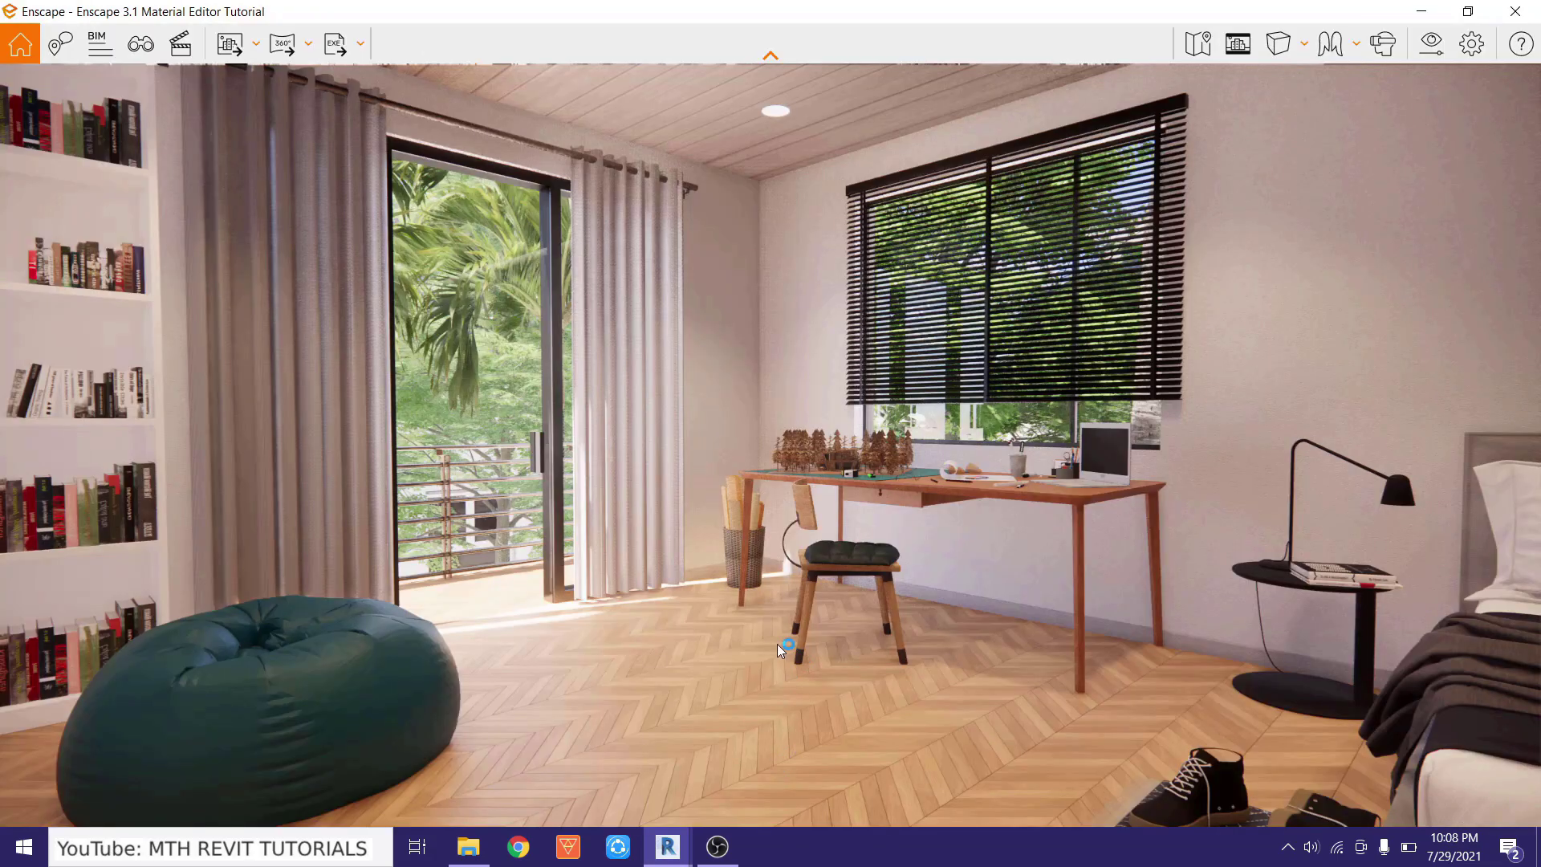
# Inspect the chevron wood floor around the bean bag up close in the Enscape render.
pyautogui.moveTo(770, 433); pyautogui.dragTo(714, 714)
pyautogui.press('w')
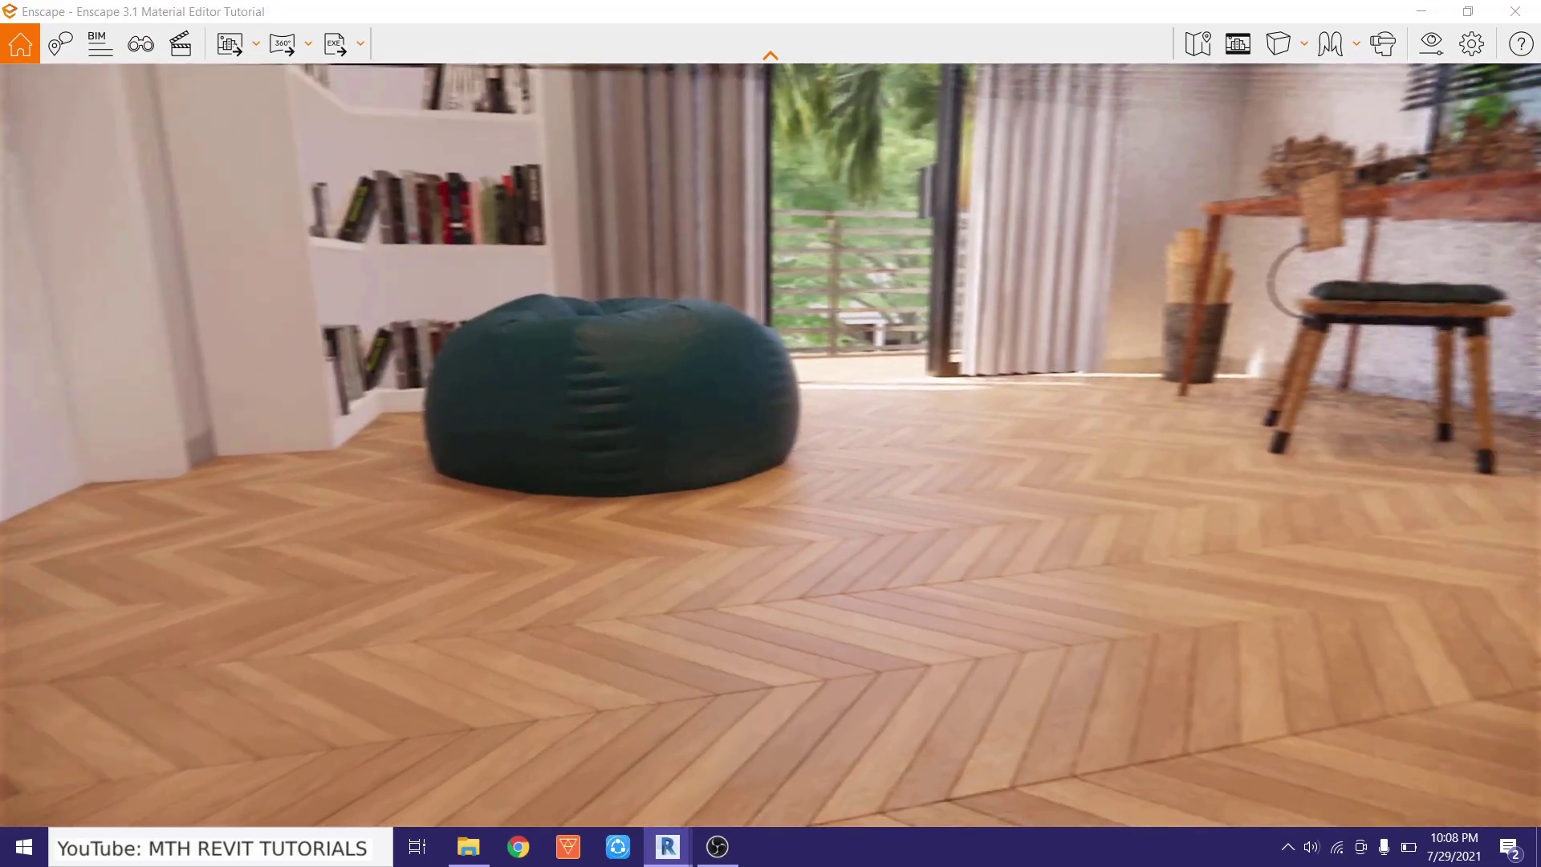
pyautogui.moveTo(361, 715); pyautogui.dragTo(553, 687)
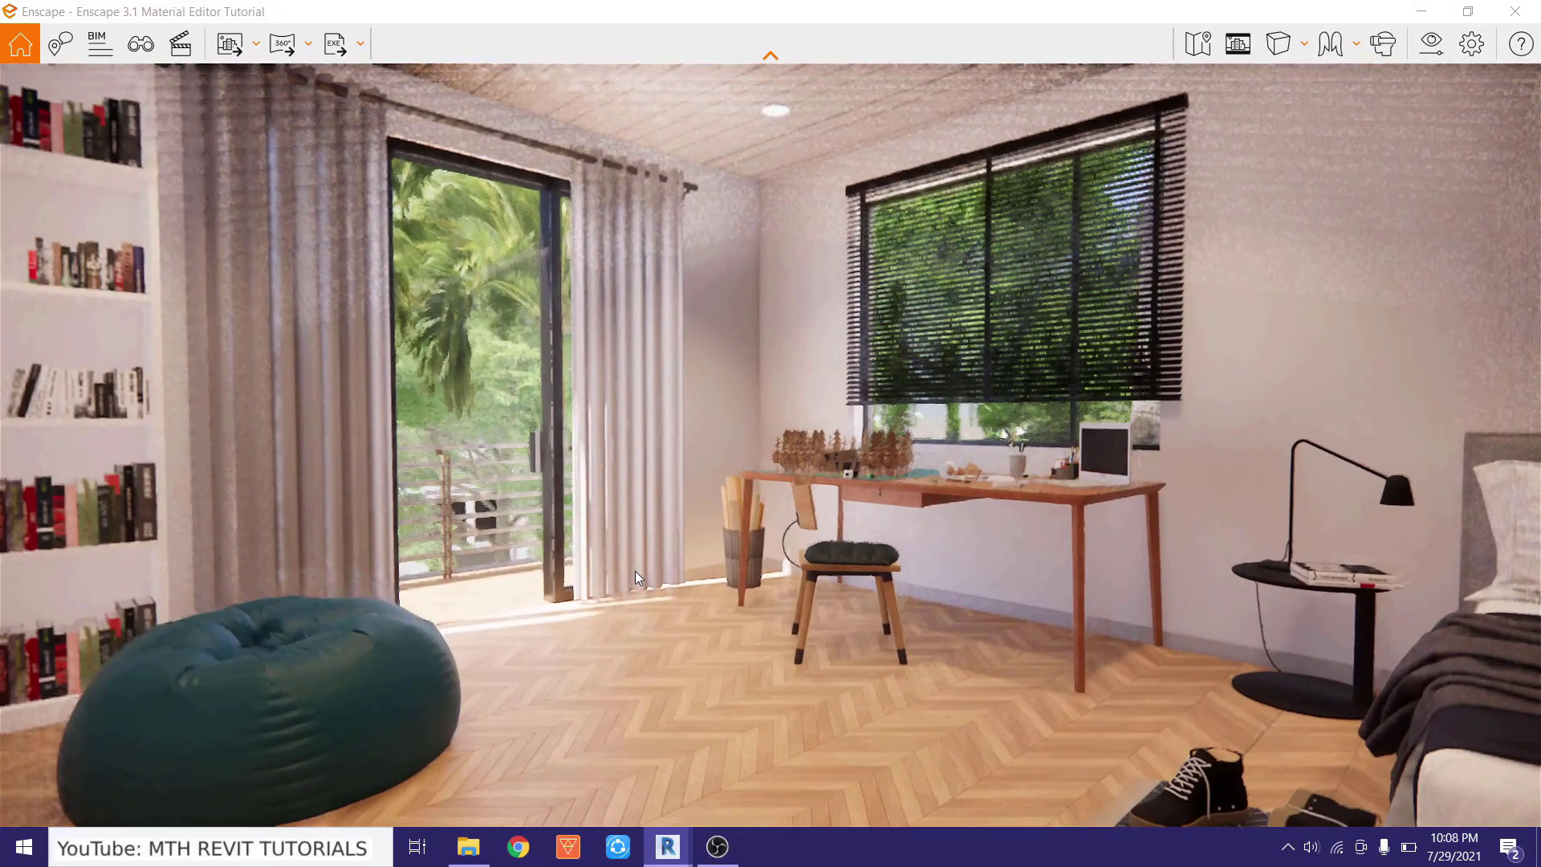
# Switch to Revit, search the Enscape Material Editor for wood and open the Wood 02, Chevron material for editing.
pyautogui.moveTo(667, 846)
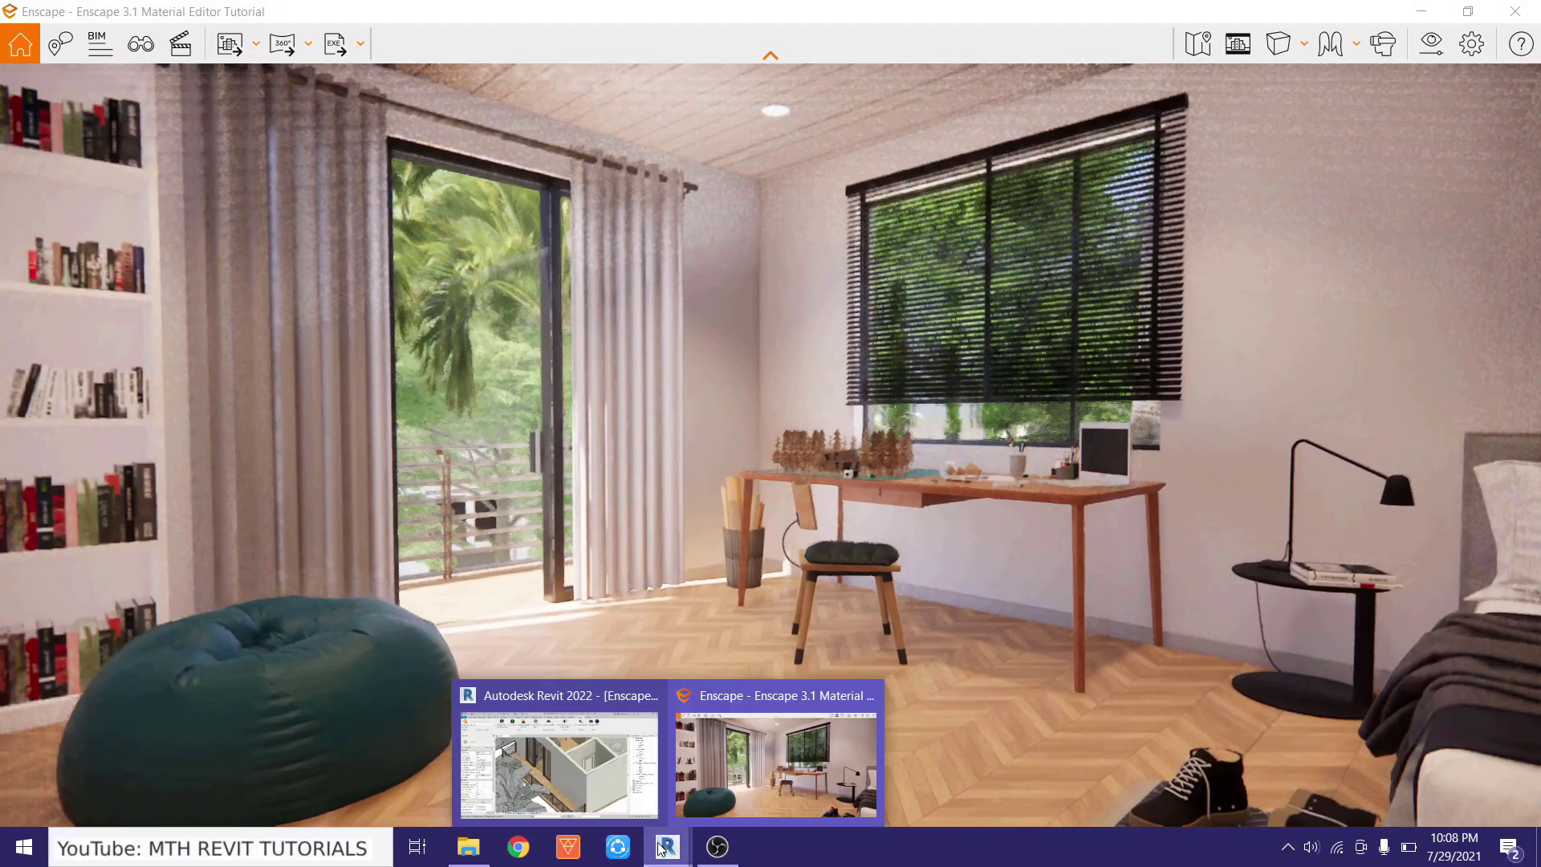
pyautogui.click(564, 788)
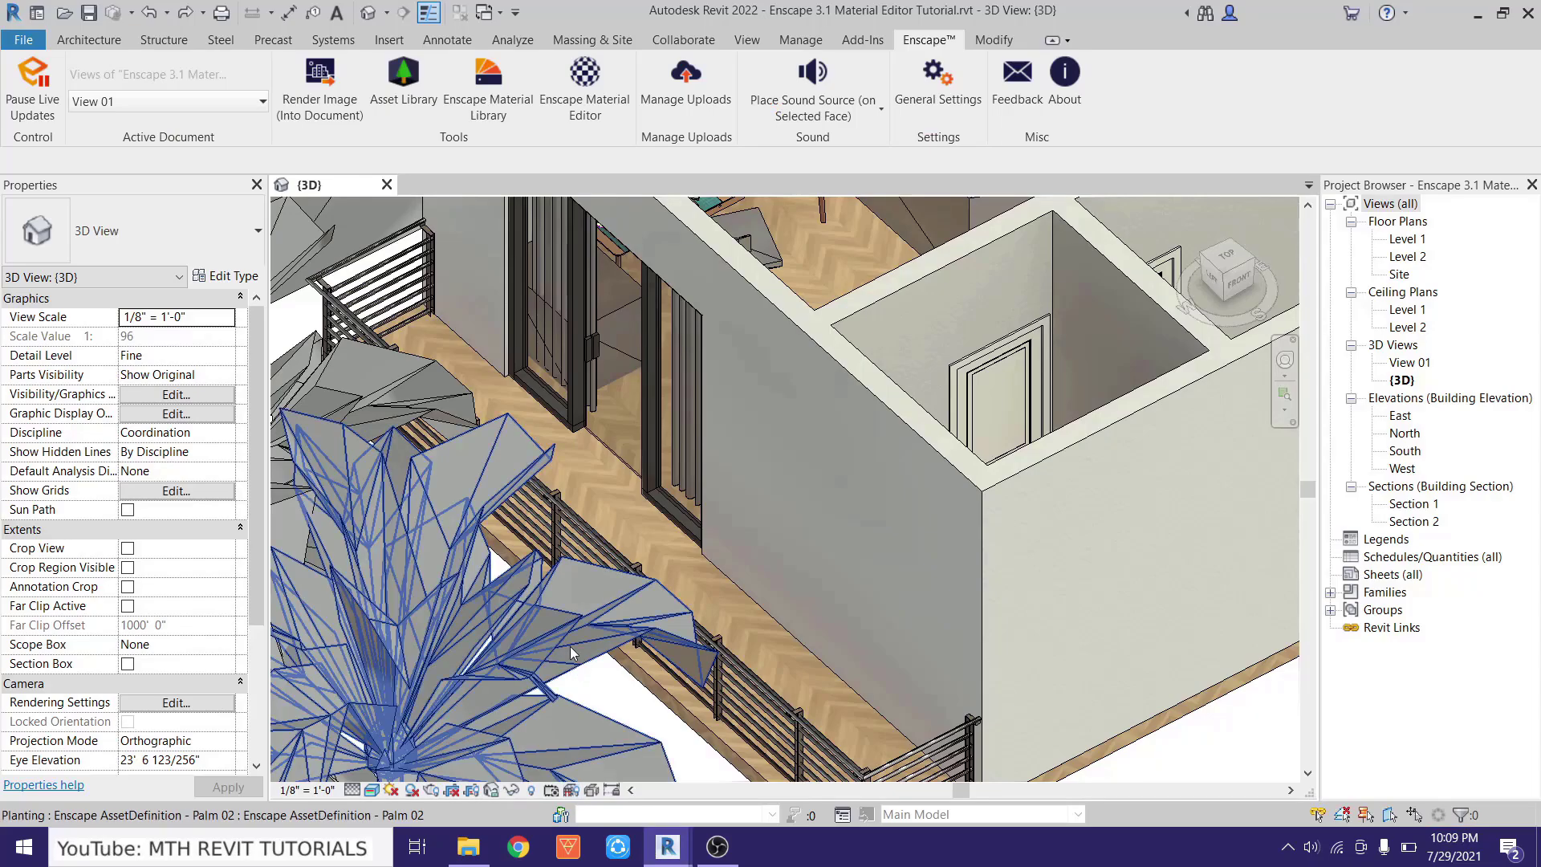
pyautogui.click(596, 116)
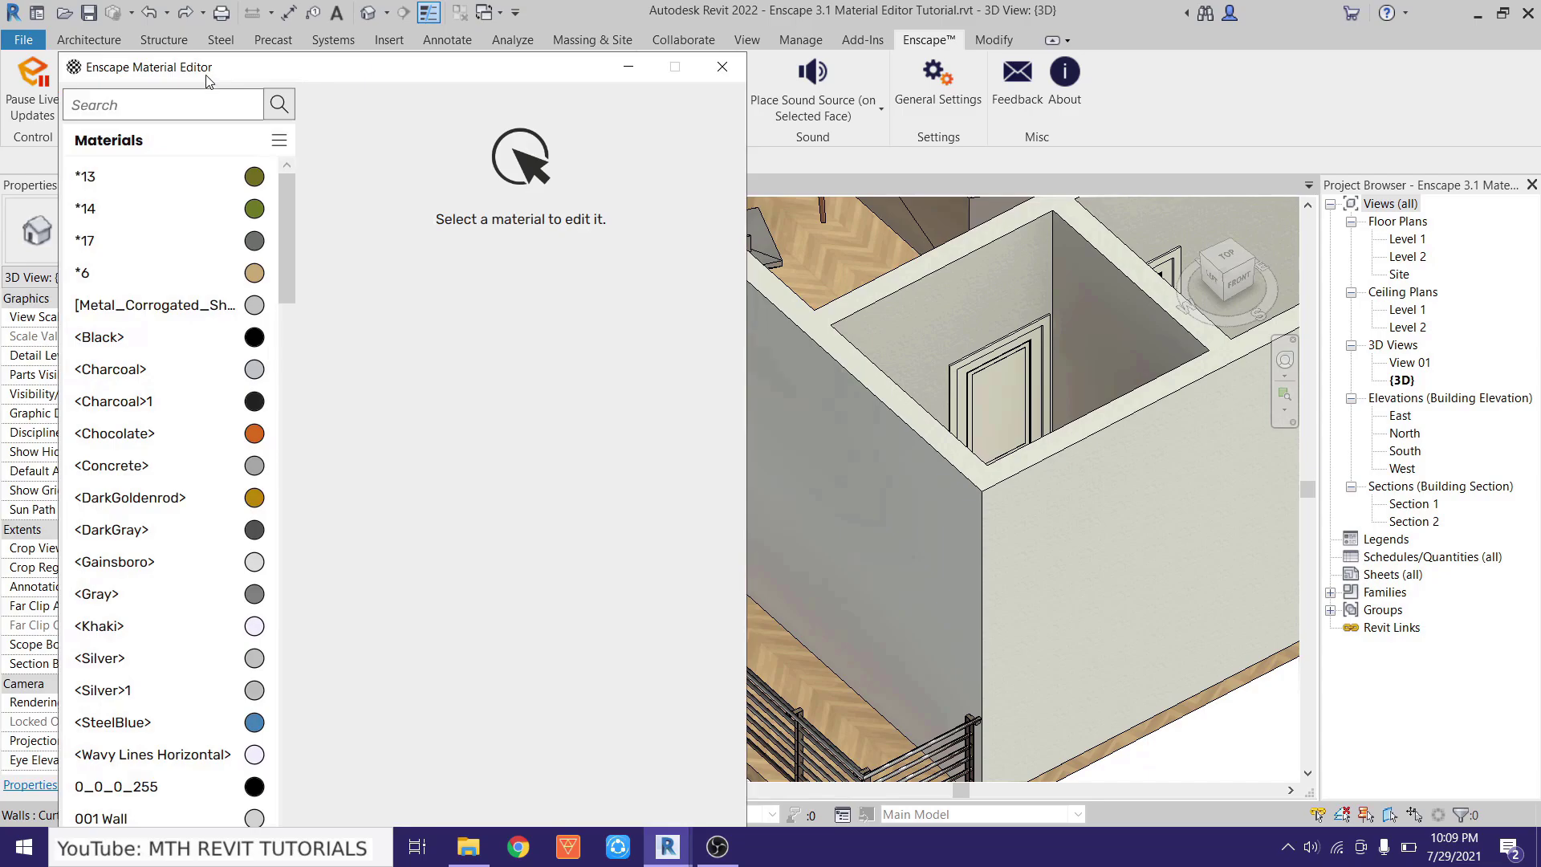
pyautogui.moveTo(207, 76); pyautogui.dragTo(402, 53)
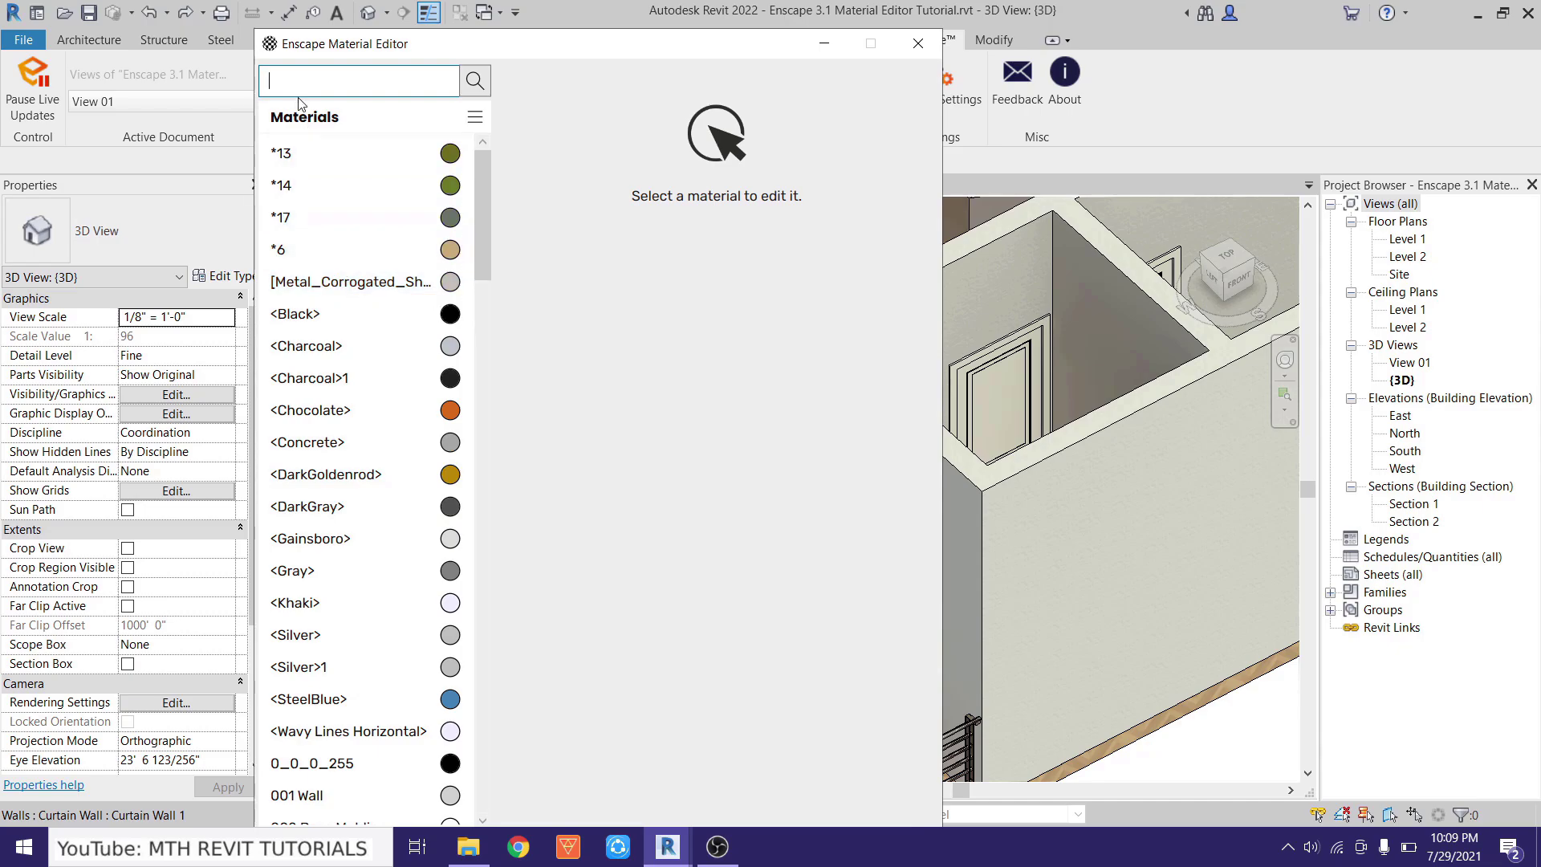
pyautogui.write('wood')
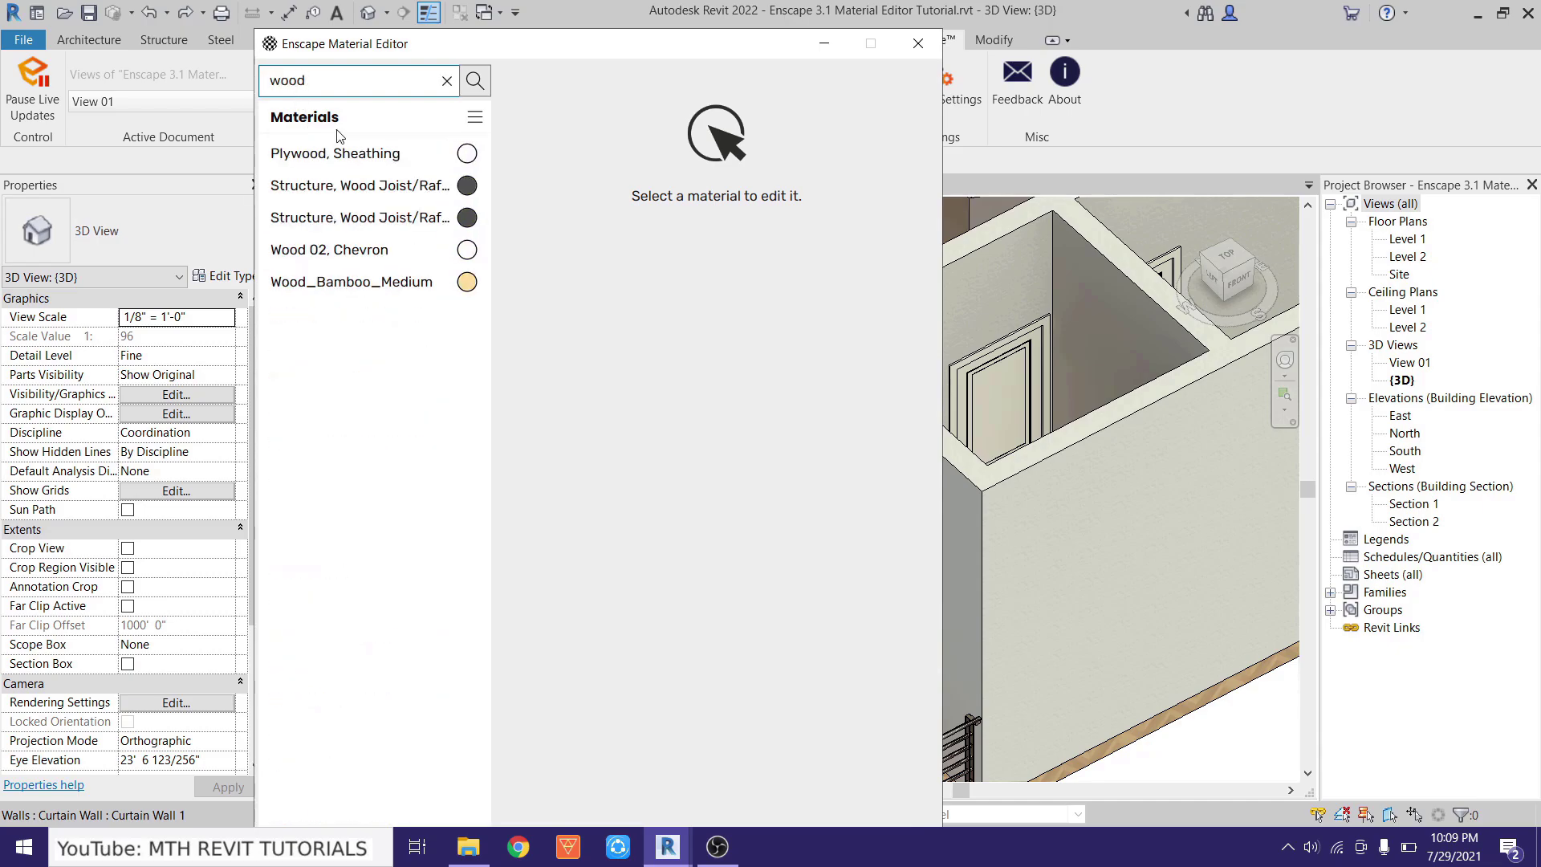
pyautogui.click(377, 261)
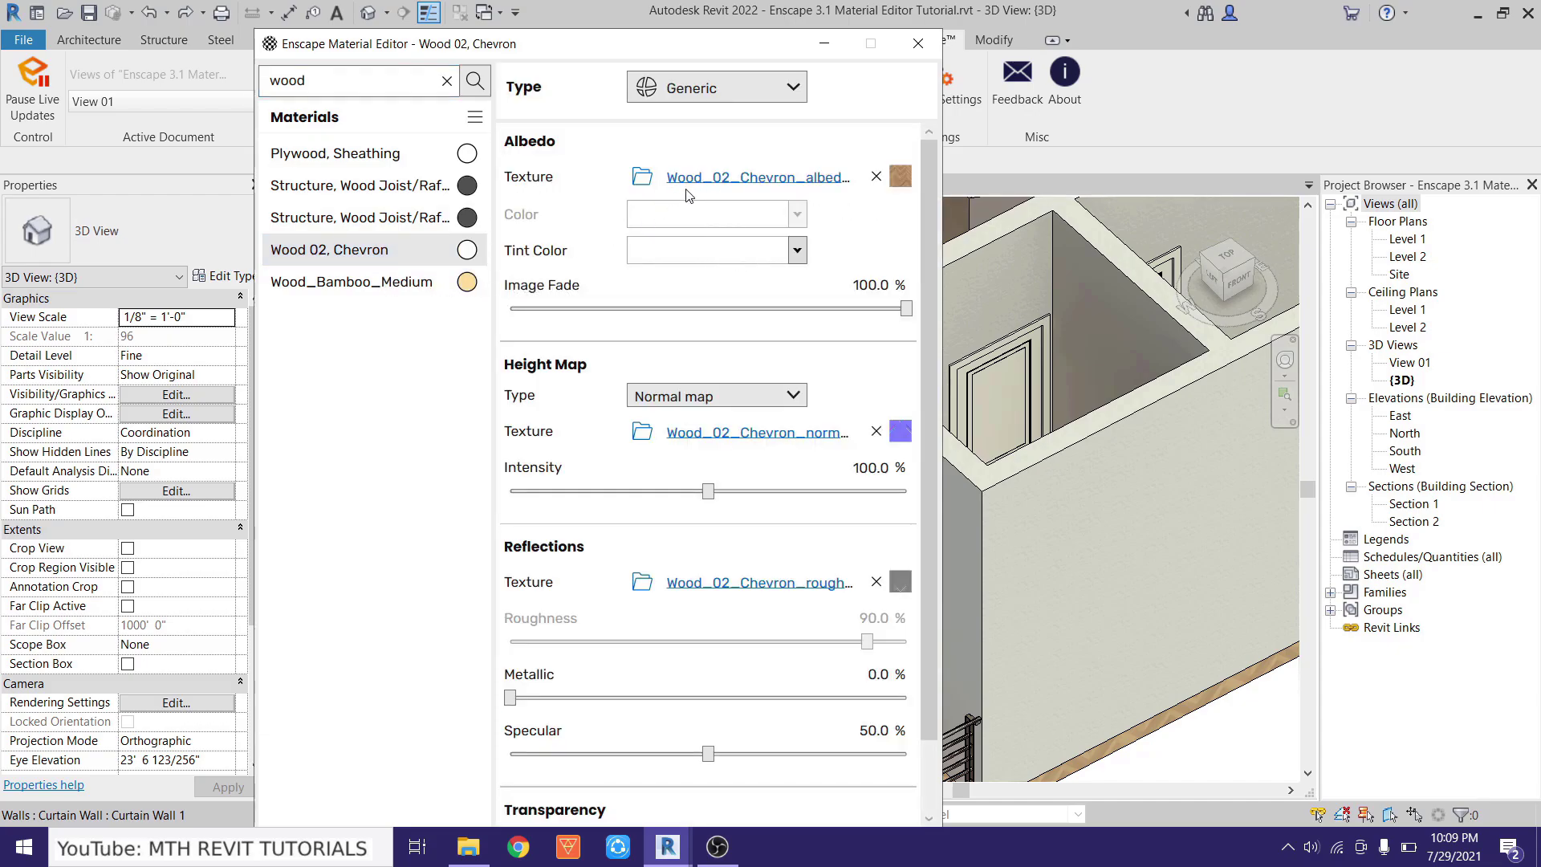
# Set the width and height of the Wood 02, Chevron albedo texture to 0.8 m each.
pyautogui.click(733, 178)
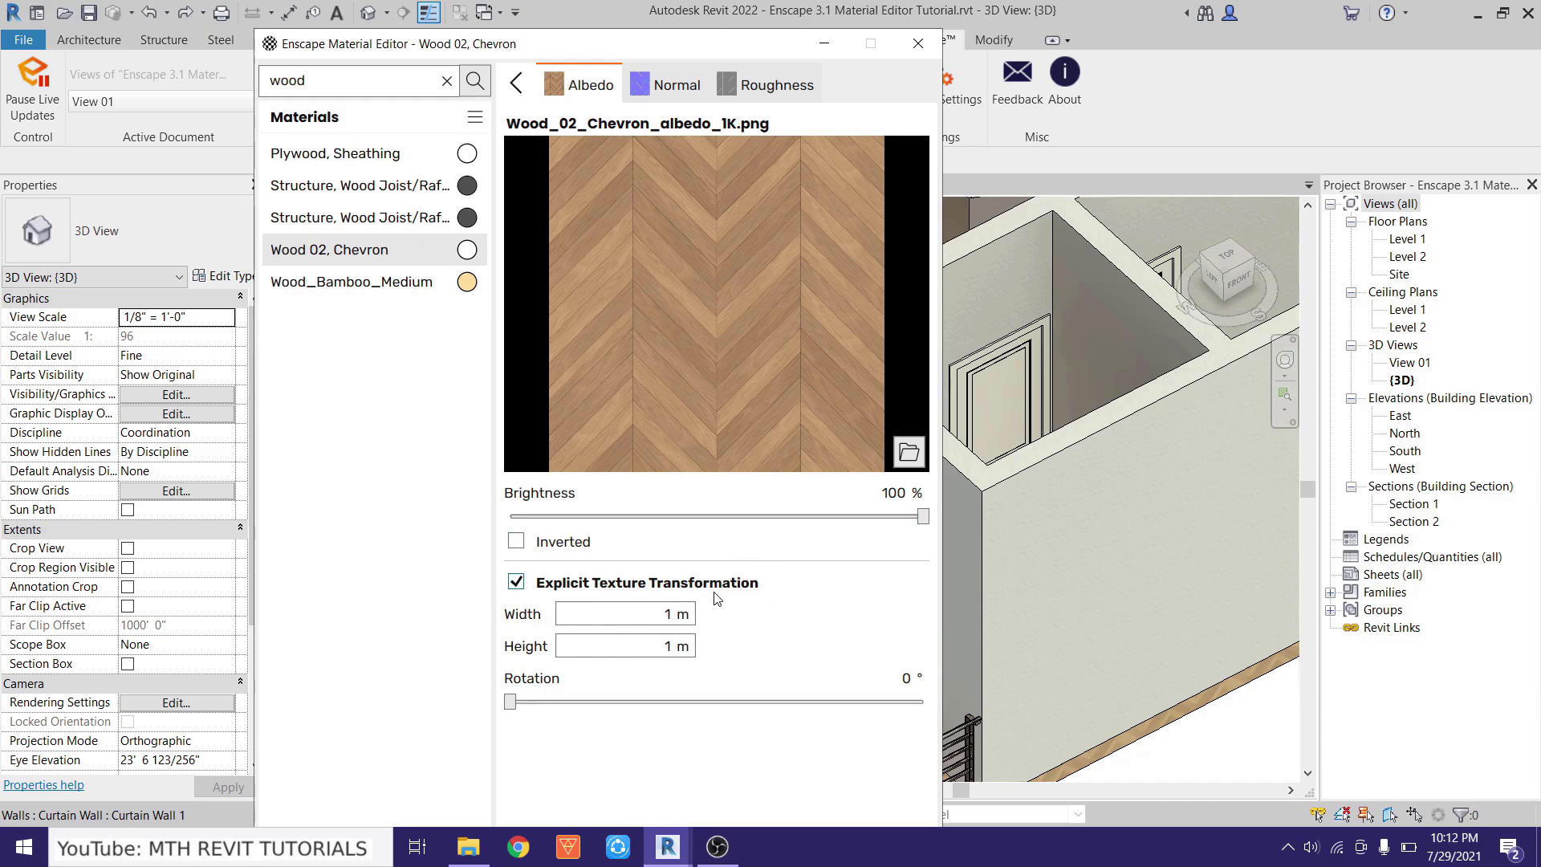
pyautogui.doubleClick(669, 614)
pyautogui.write('.8')
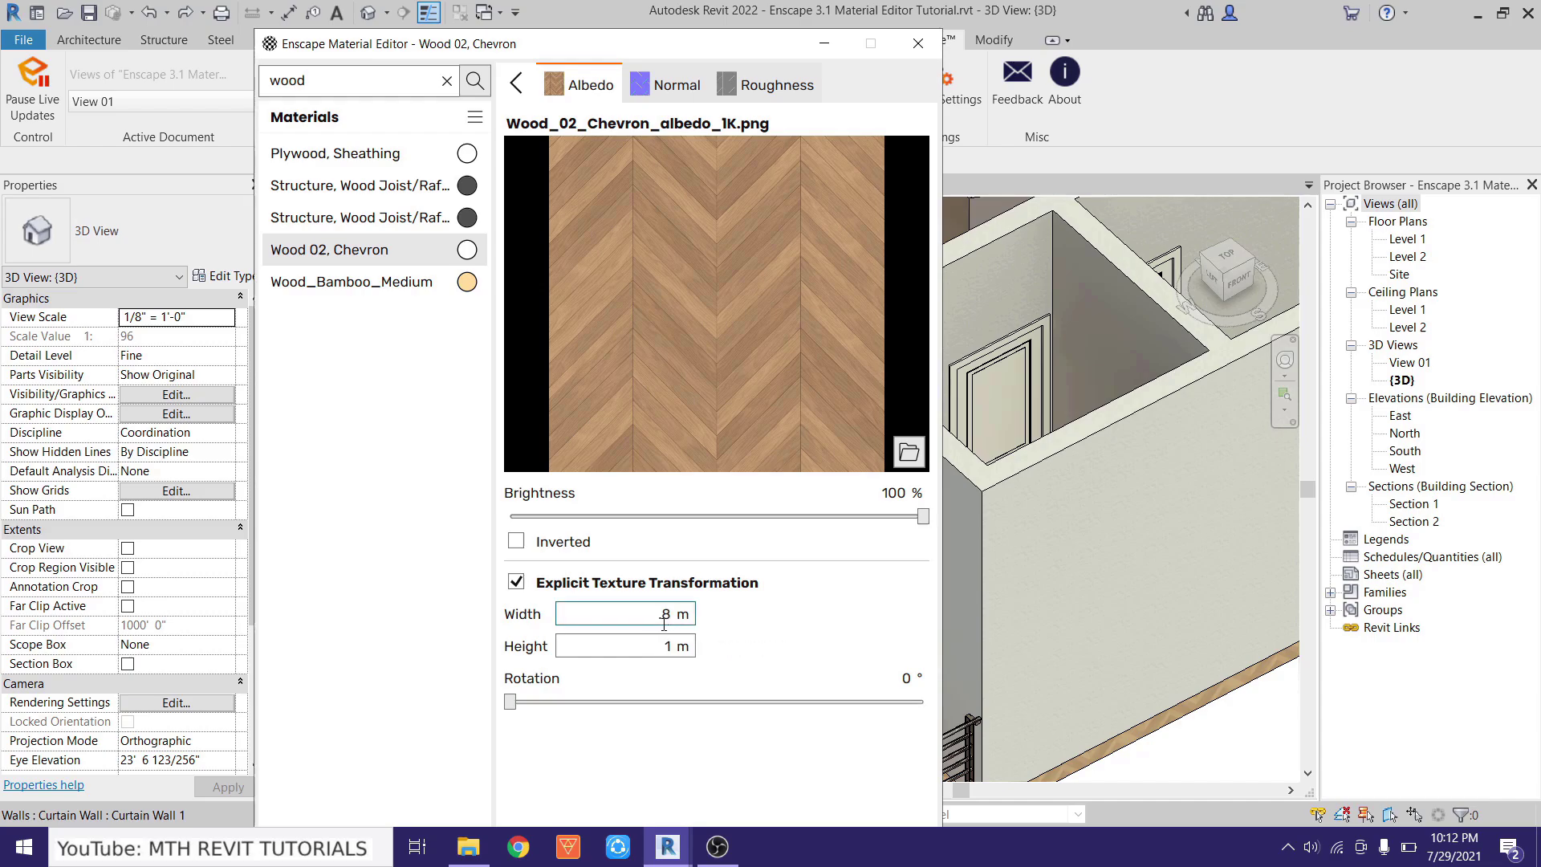
pyautogui.doubleClick(665, 647)
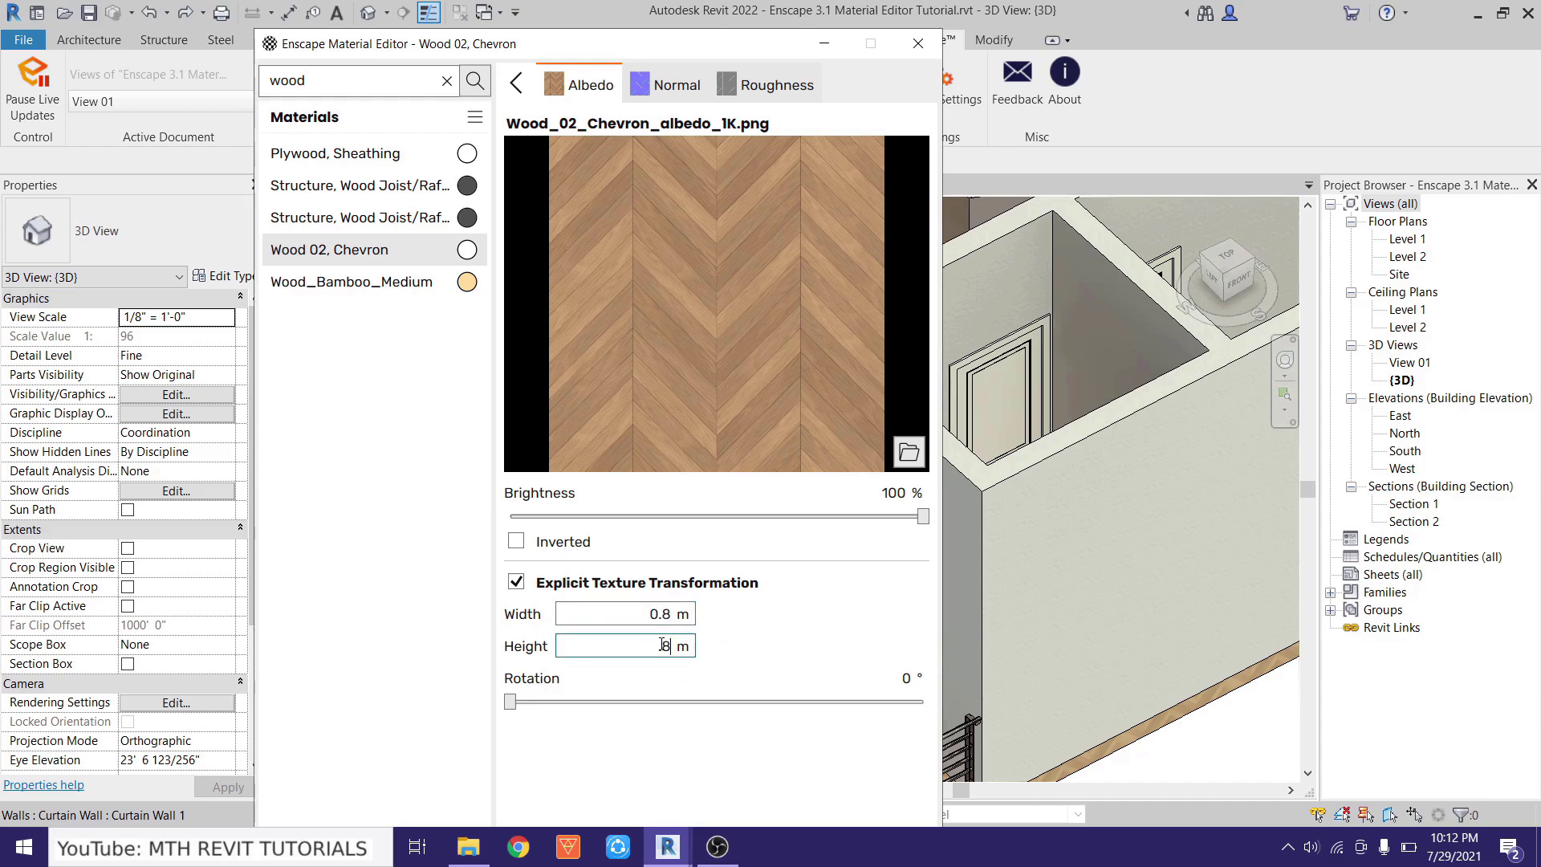
pyautogui.press('Return')
# Lower the albedo texture's brightness to 83%, and check the normal map's texture settings before returning to the albedo.
pyautogui.moveTo(924, 518); pyautogui.dragTo(866, 518)
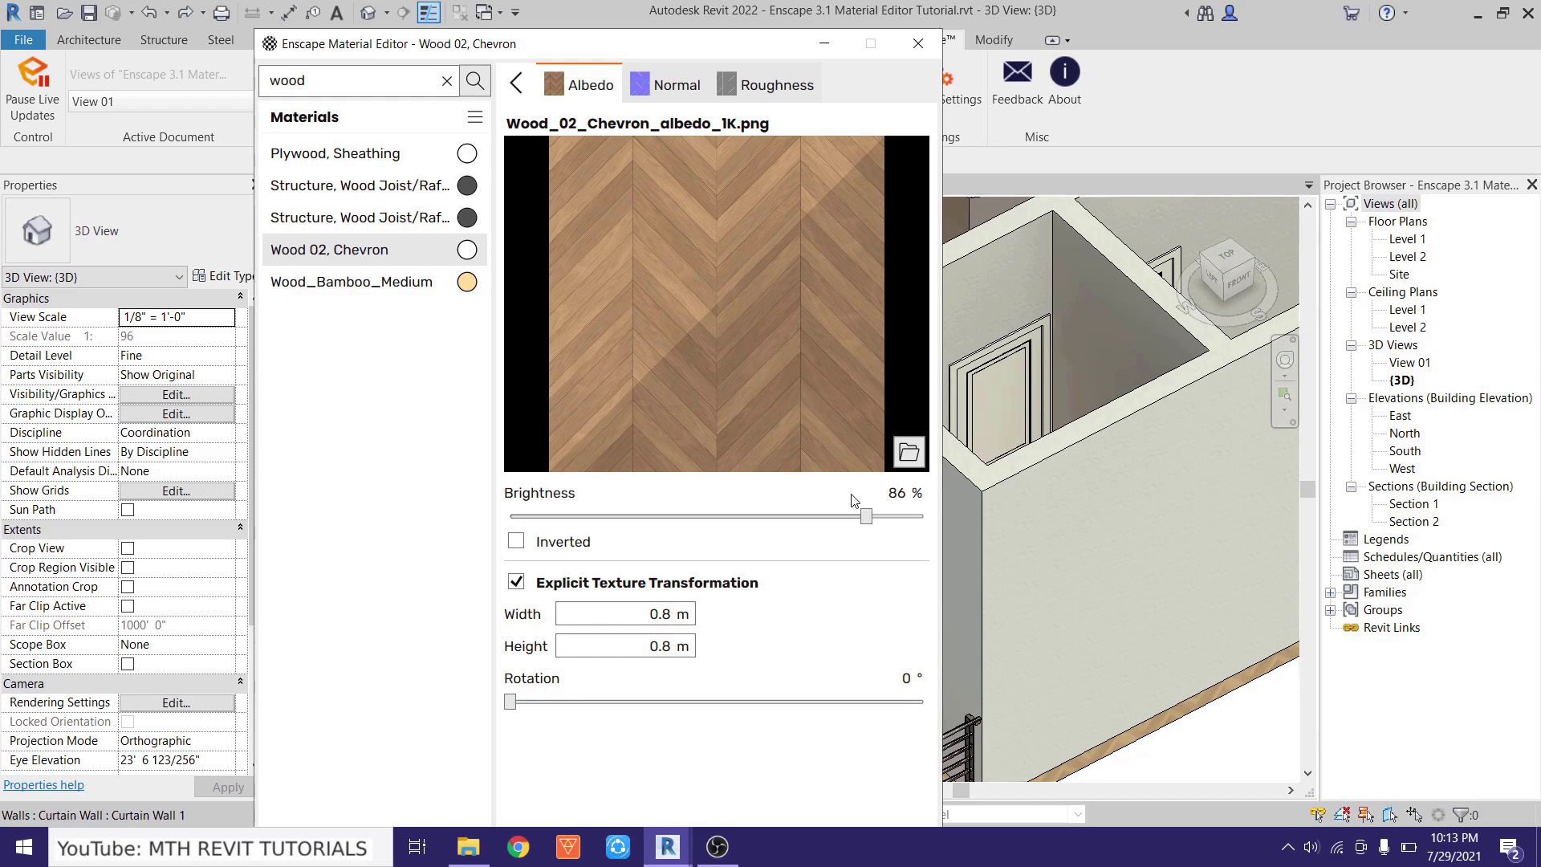
pyautogui.moveTo(866, 516); pyautogui.dragTo(852, 536)
pyautogui.click(680, 88)
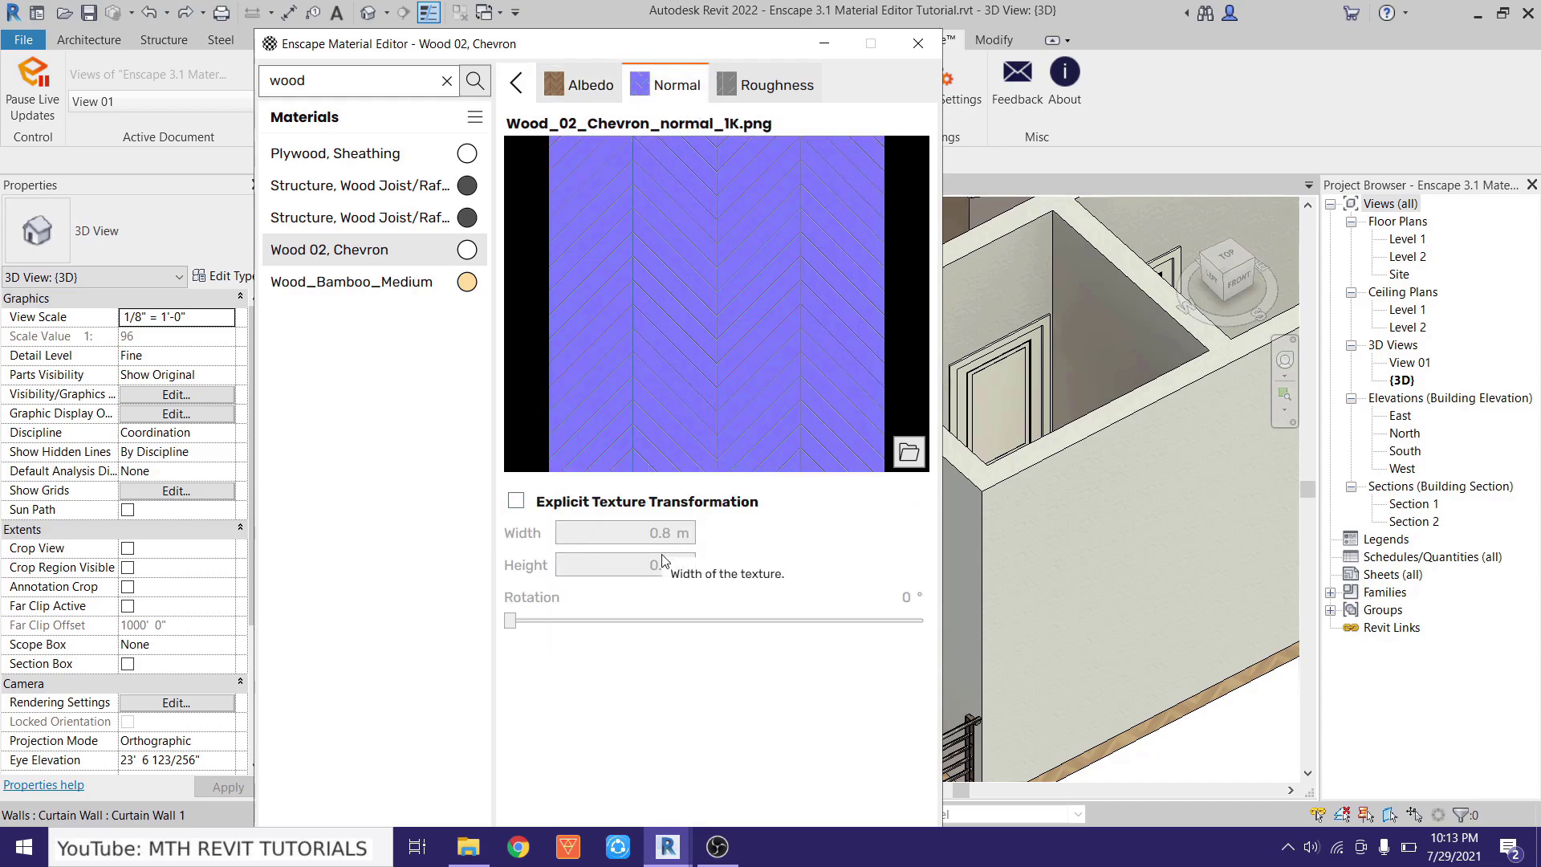
pyautogui.click(588, 85)
# Switch to the Enscape render and examine the rescaled, darkened chevron floor near the desk chair.
pyautogui.moveTo(670, 853)
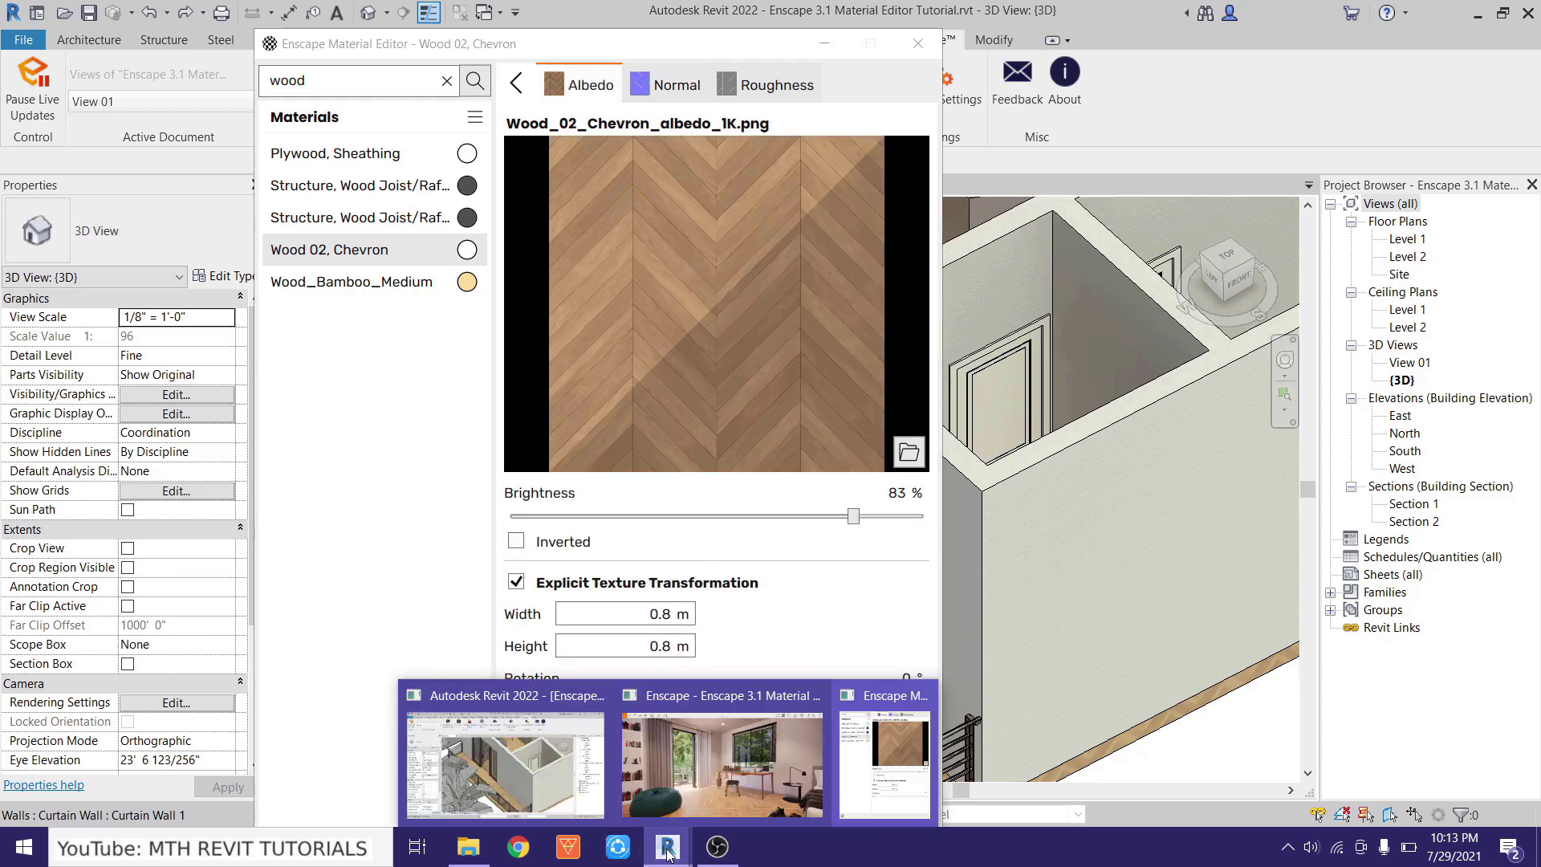
pyautogui.click(696, 771)
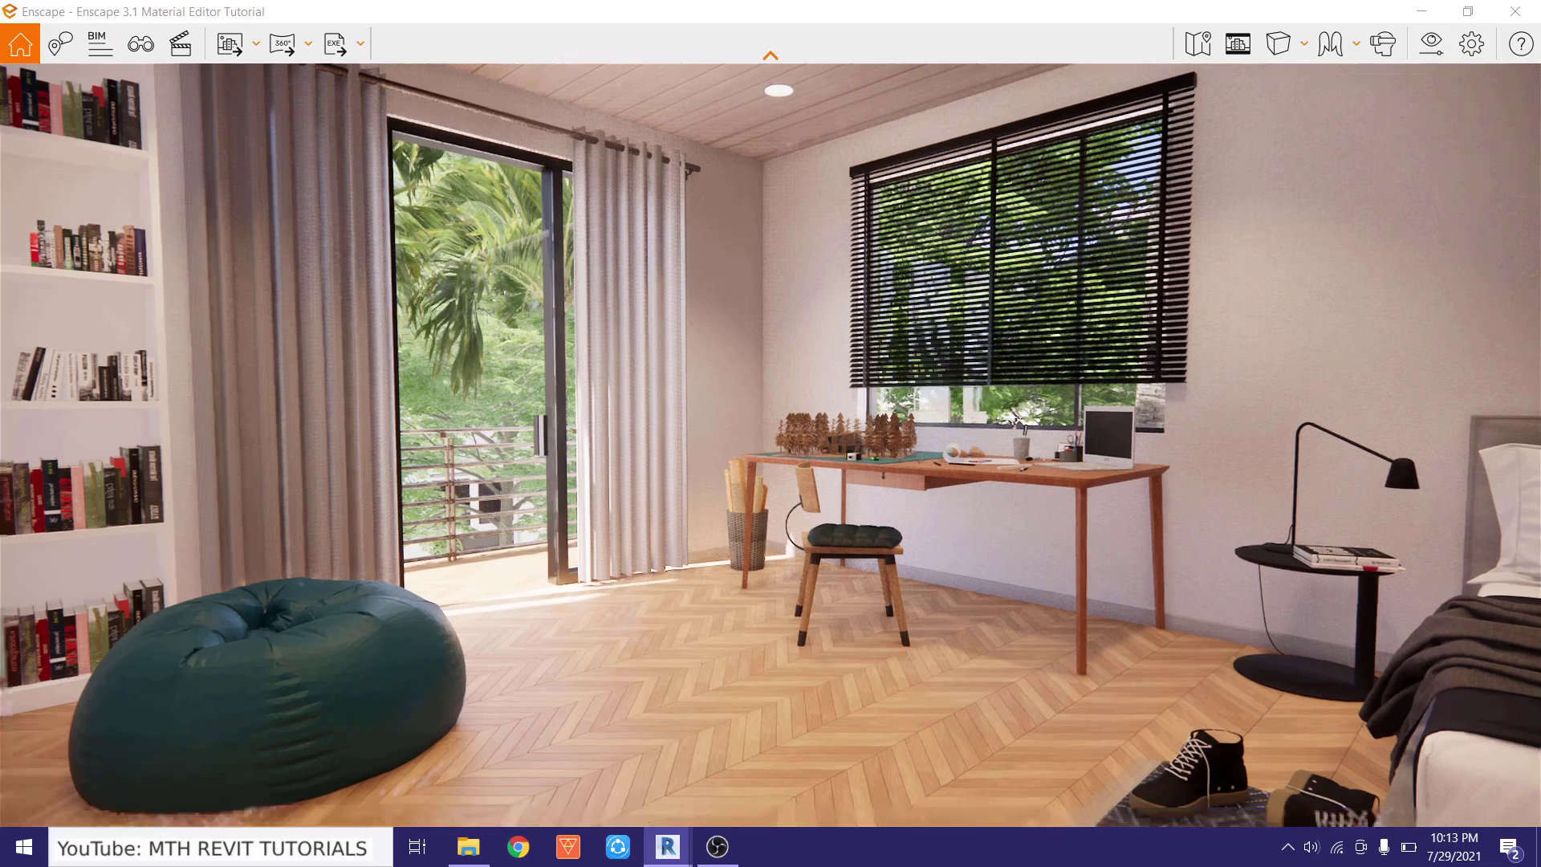
pyautogui.moveTo(697, 766); pyautogui.dragTo(660, 580)
pyautogui.scroll(5, 690, 583)
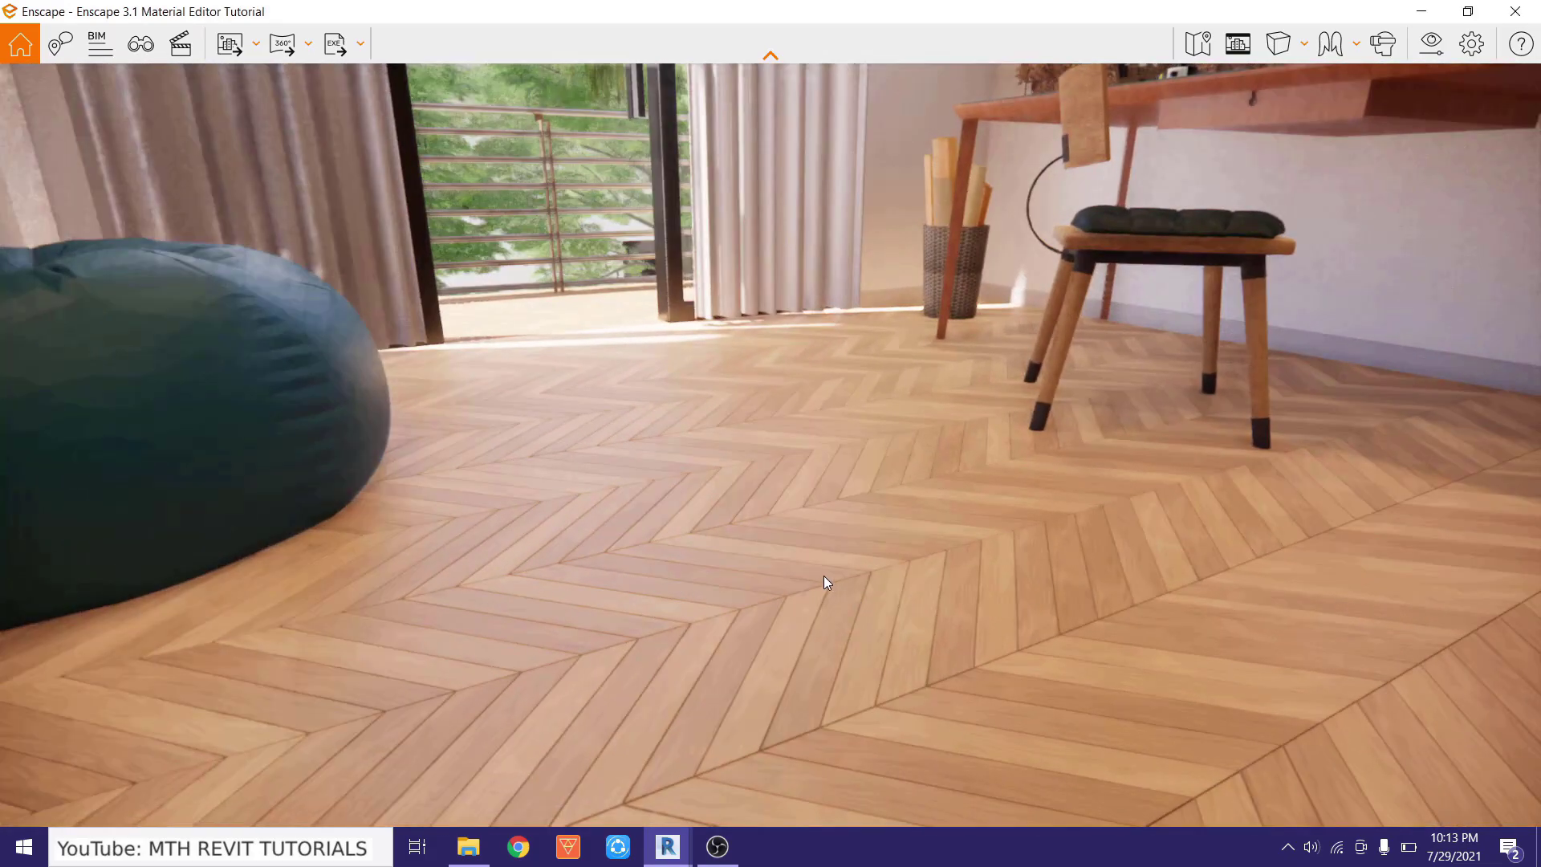
# Return to the Enscape Material Editor and set the albedo texture's rotation to 45°.
pyautogui.moveTo(663, 857)
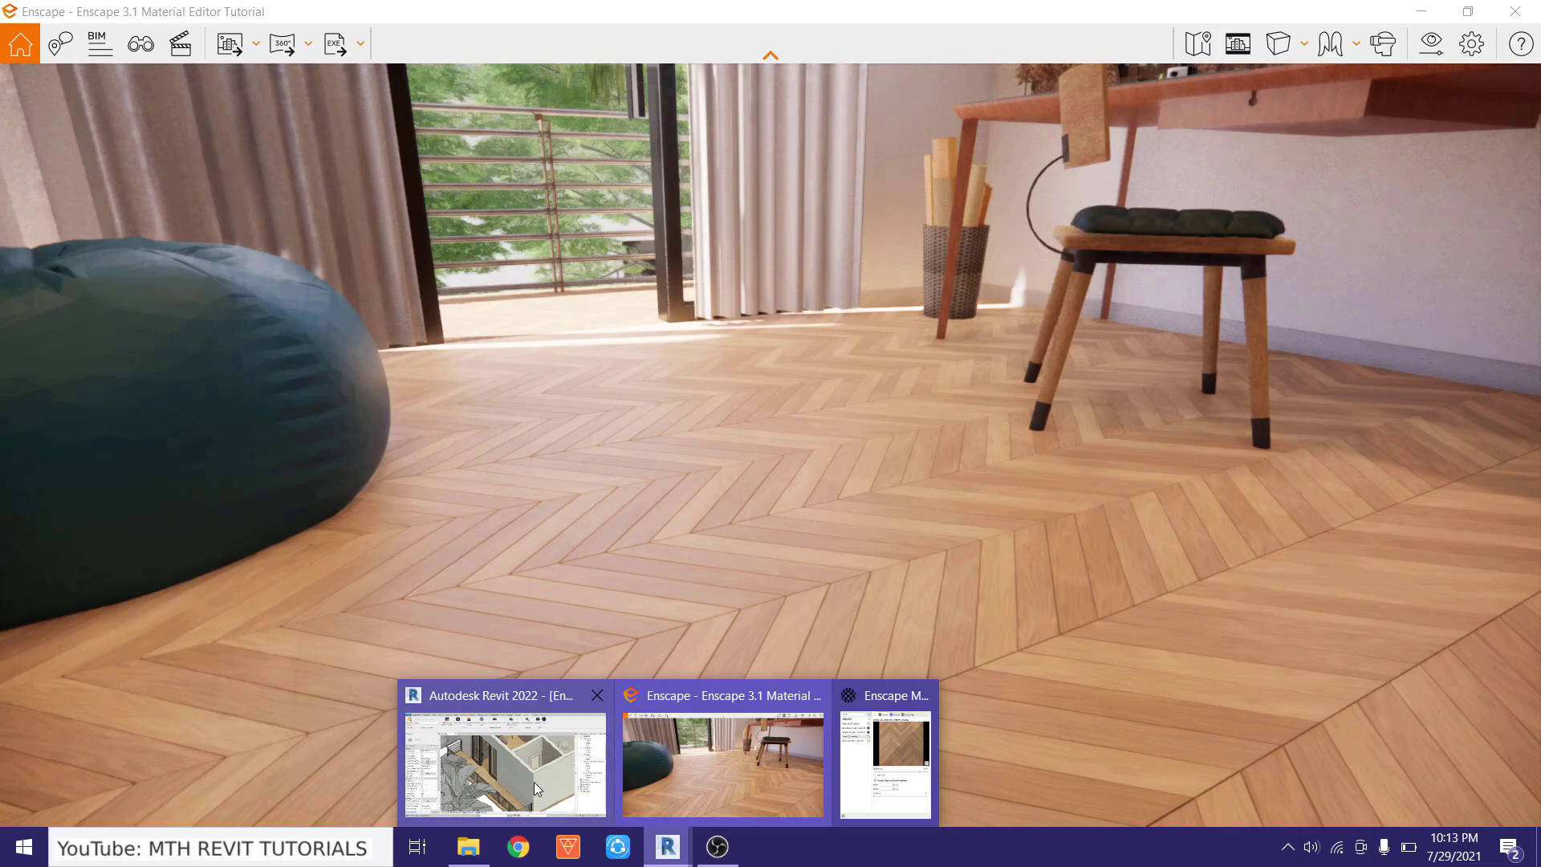
pyautogui.click(866, 774)
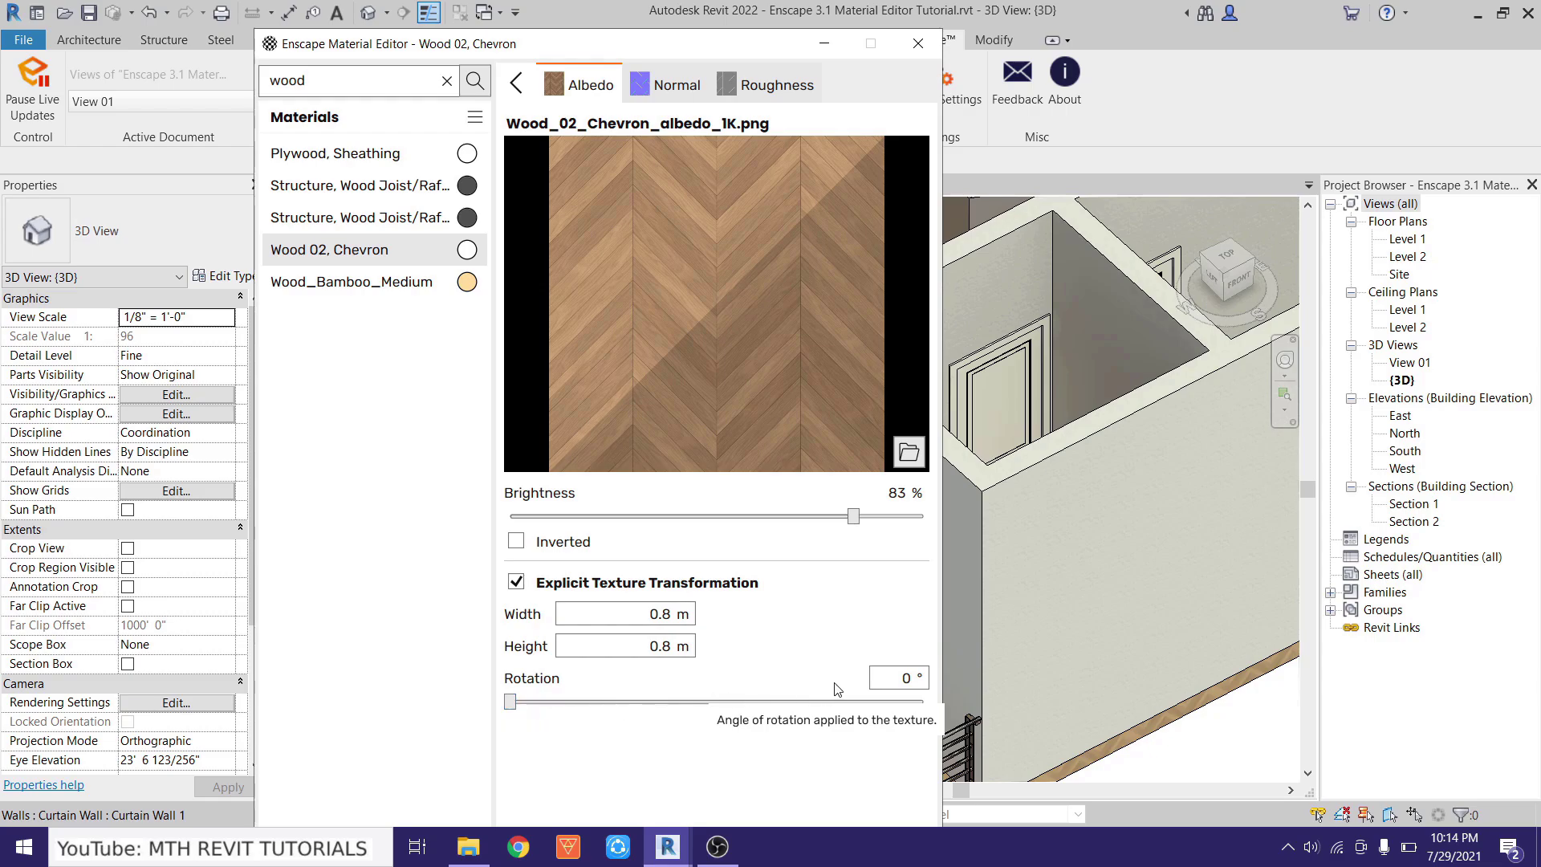
pyautogui.click(905, 681)
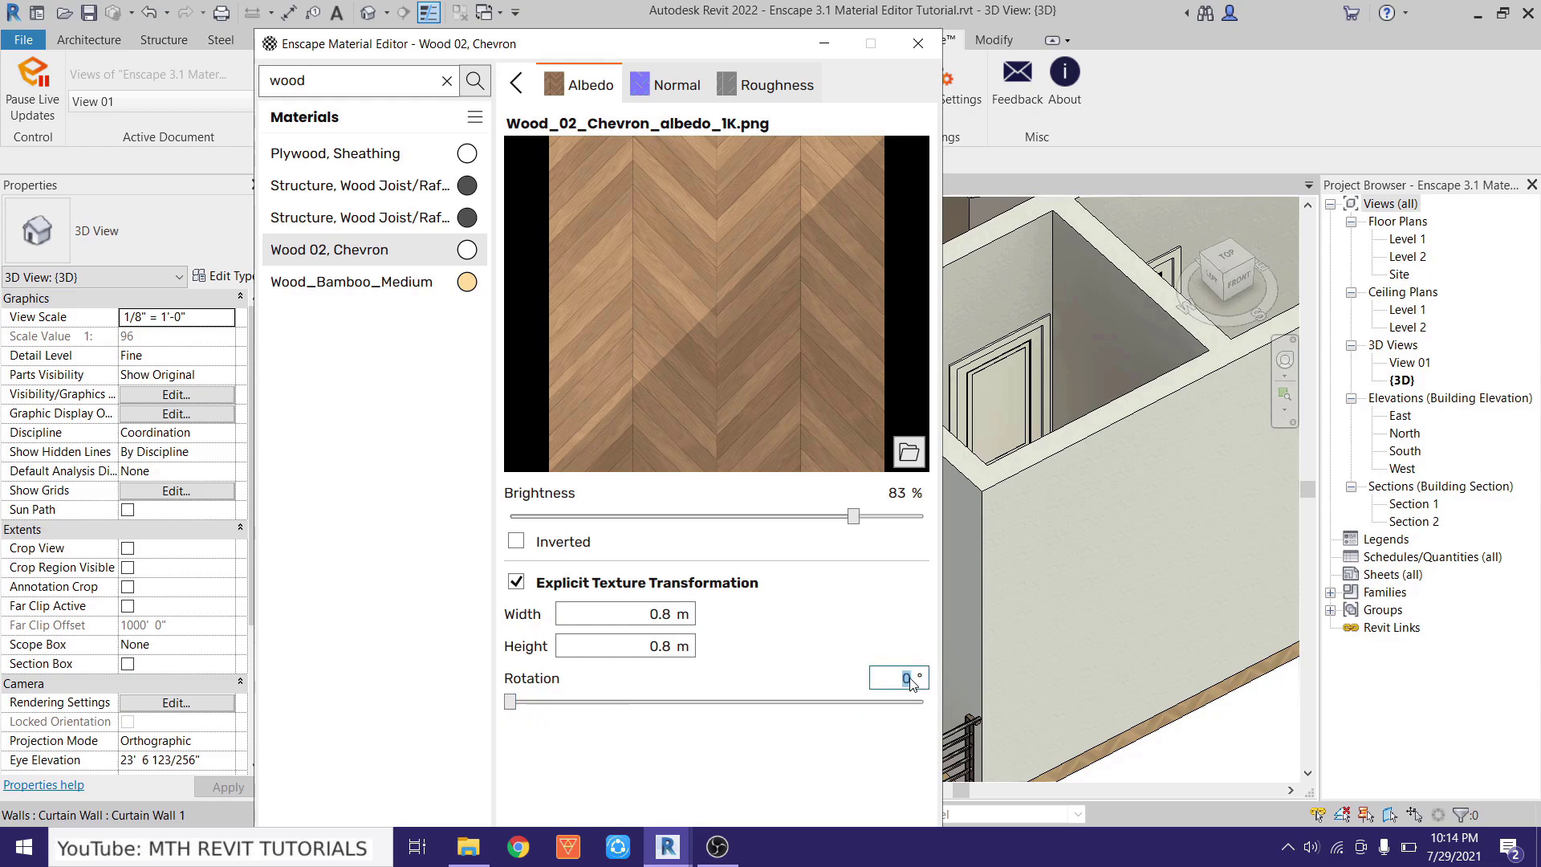
pyautogui.press('Return')
# Switch to the Enscape render and inspect the rotated chevron pattern on the floor near the desk.
pyautogui.click(666, 847)
pyautogui.click(796, 796)
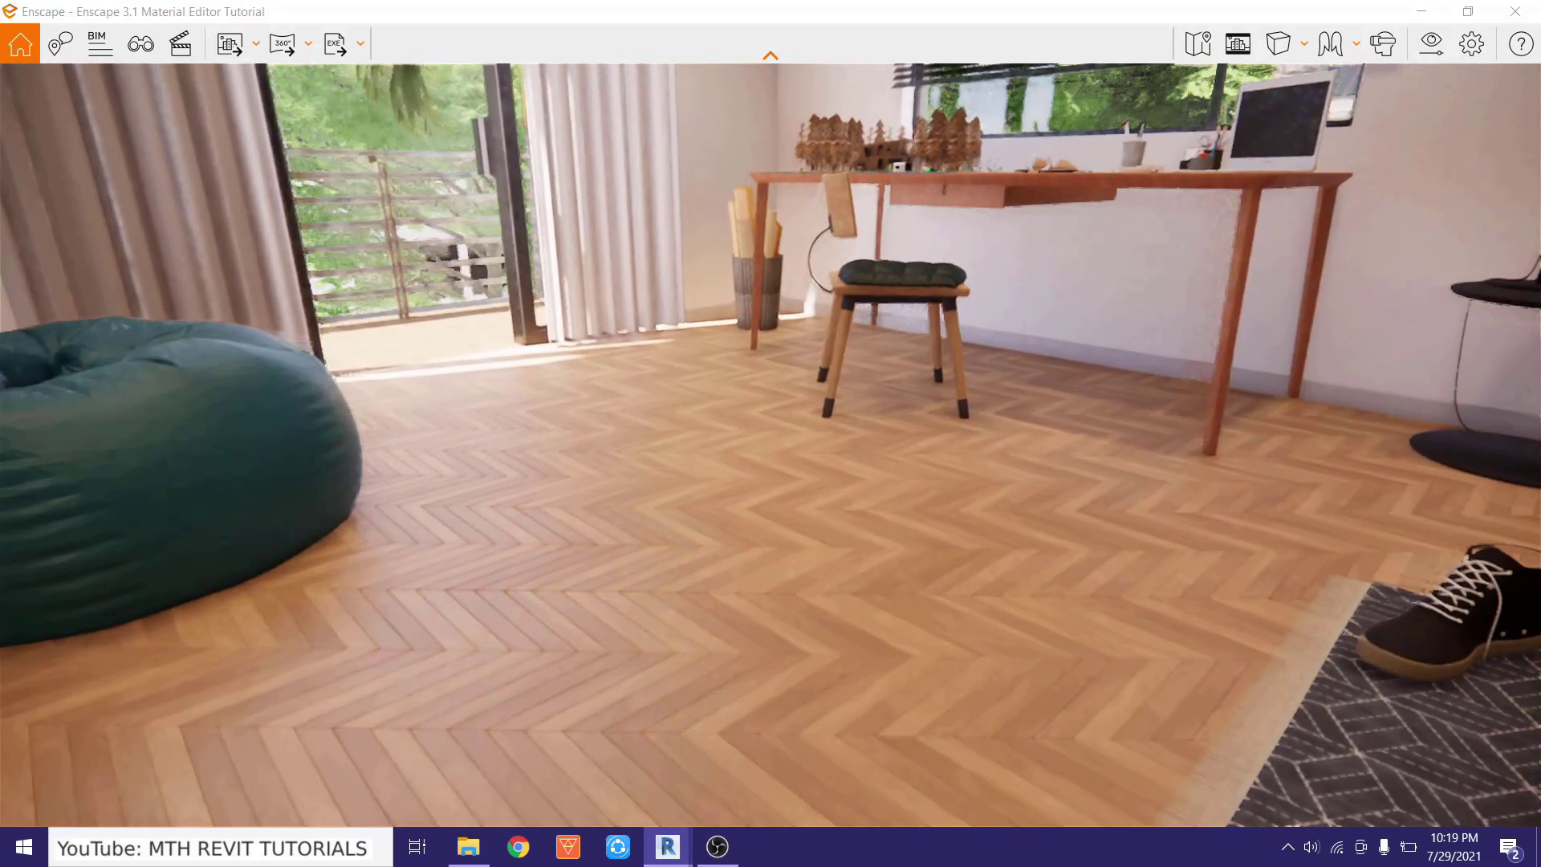
pyautogui.press('w')
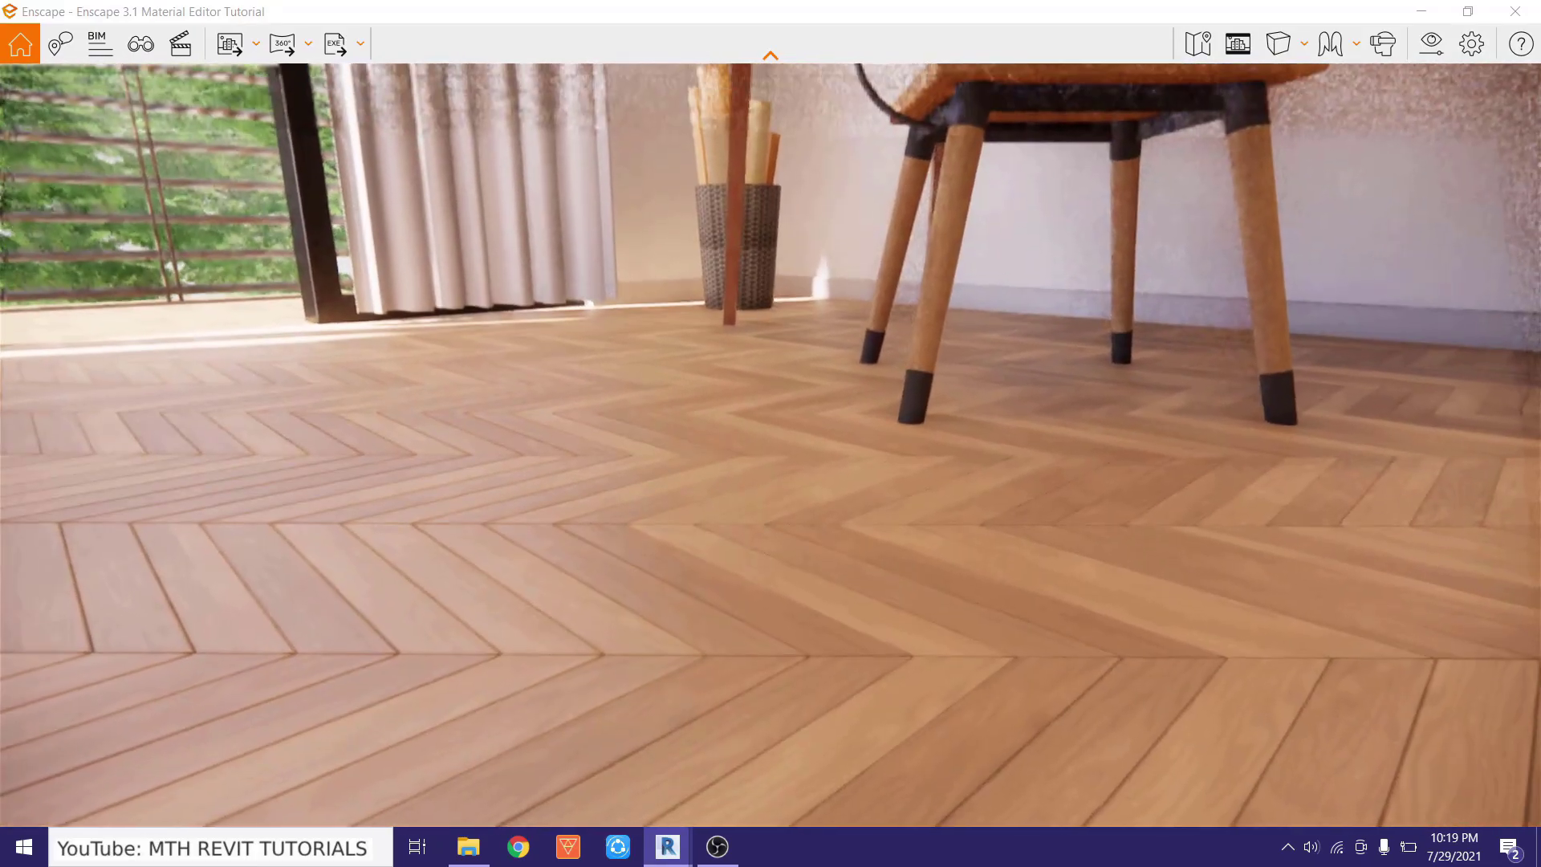
pyautogui.moveTo(750, 723); pyautogui.dragTo(749, 598)
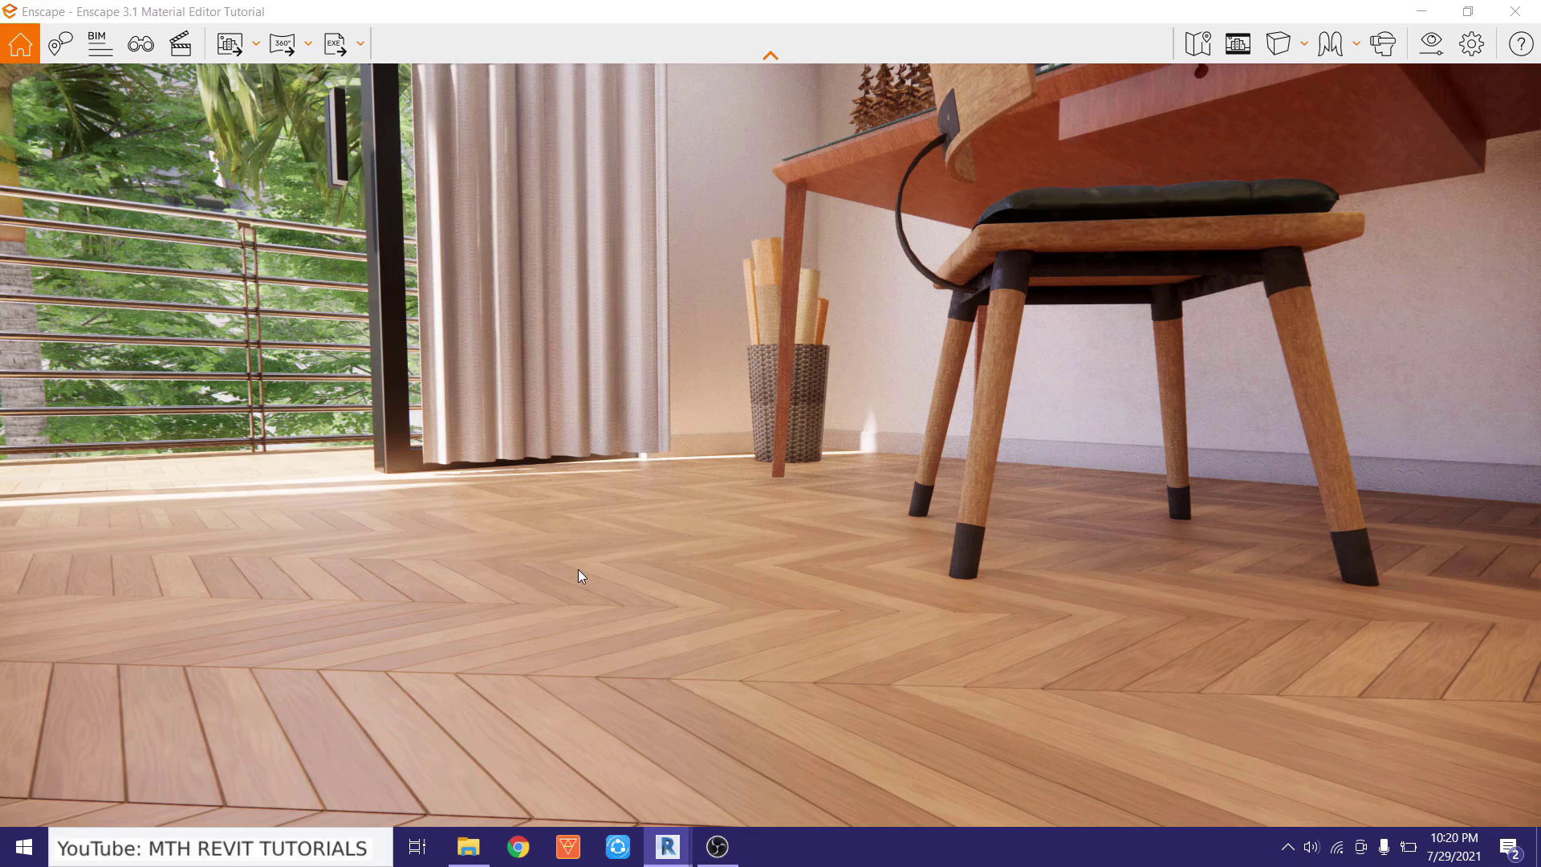
# Return to the Enscape Material Editor and export the Wood 02, Chevron material package as "Wood 02, Chevron.matpkg" in the Enscape Interior Workflow folder.
pyautogui.moveTo(667, 847)
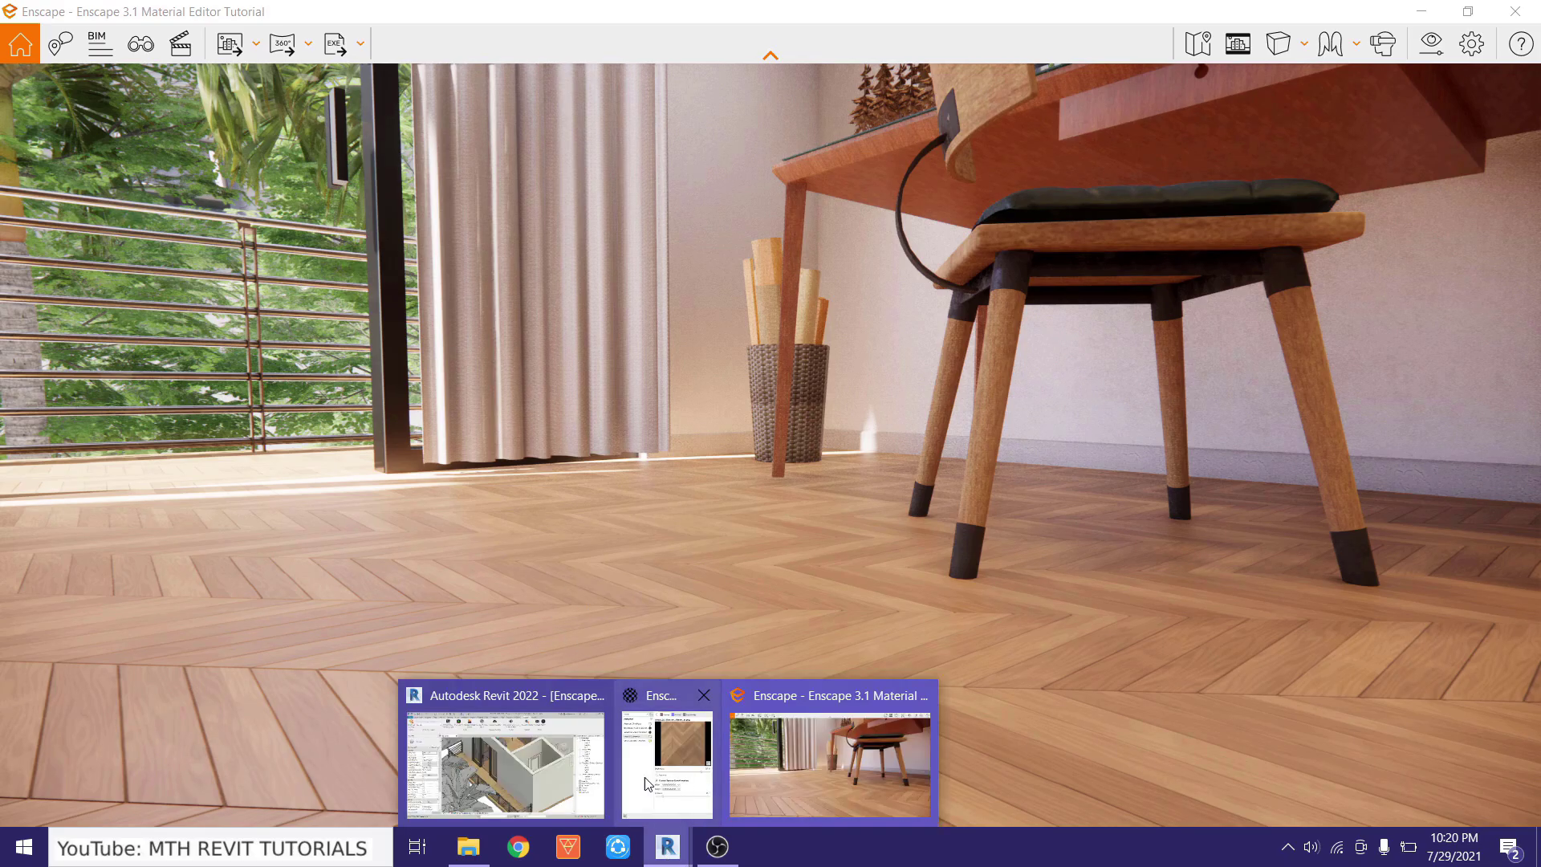
pyautogui.click(659, 788)
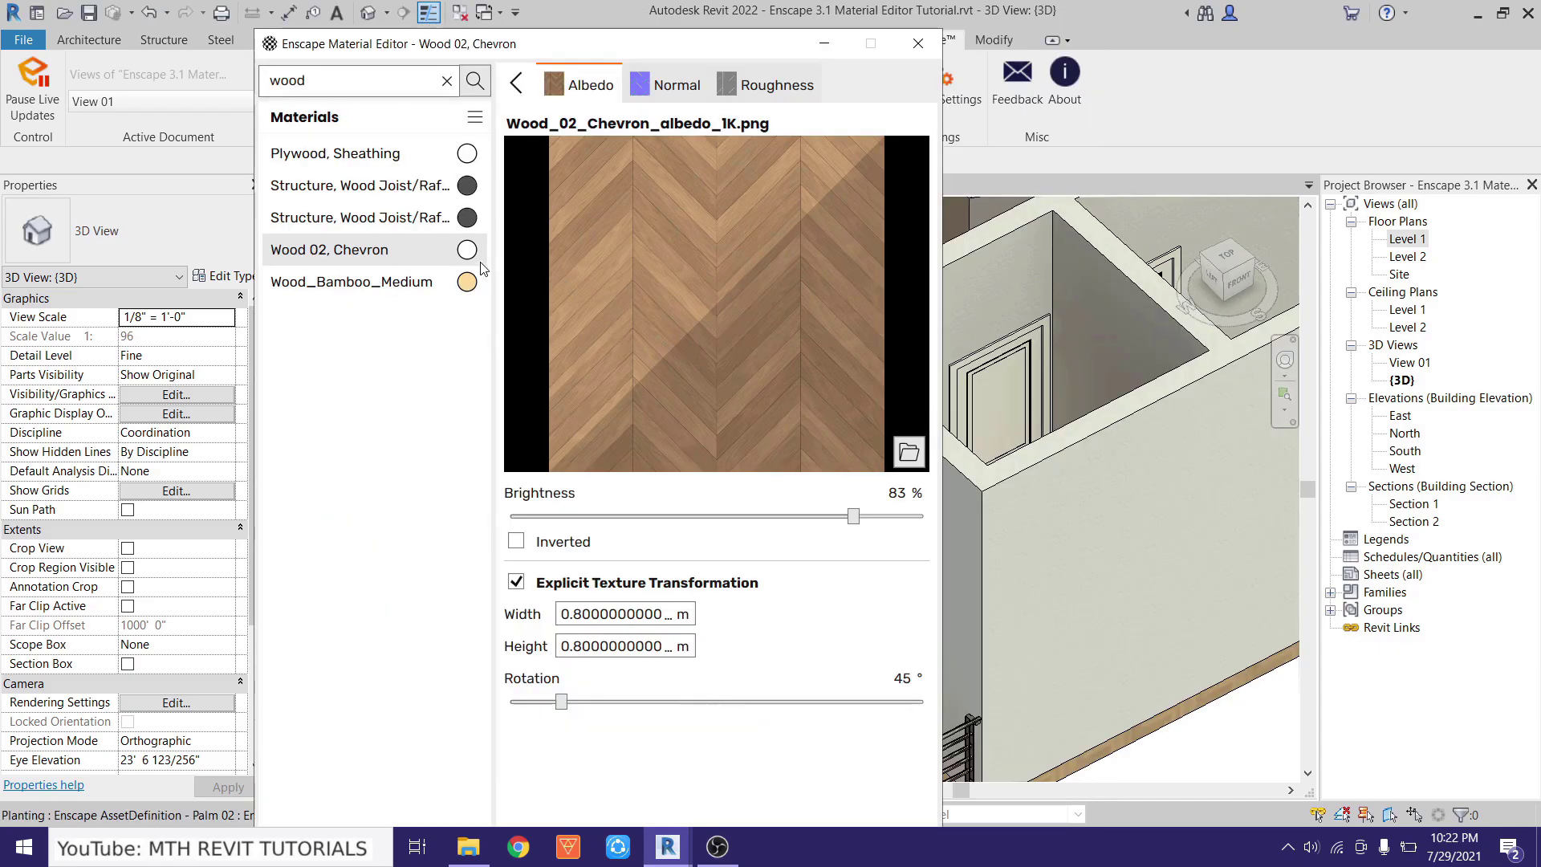
pyautogui.click(480, 263)
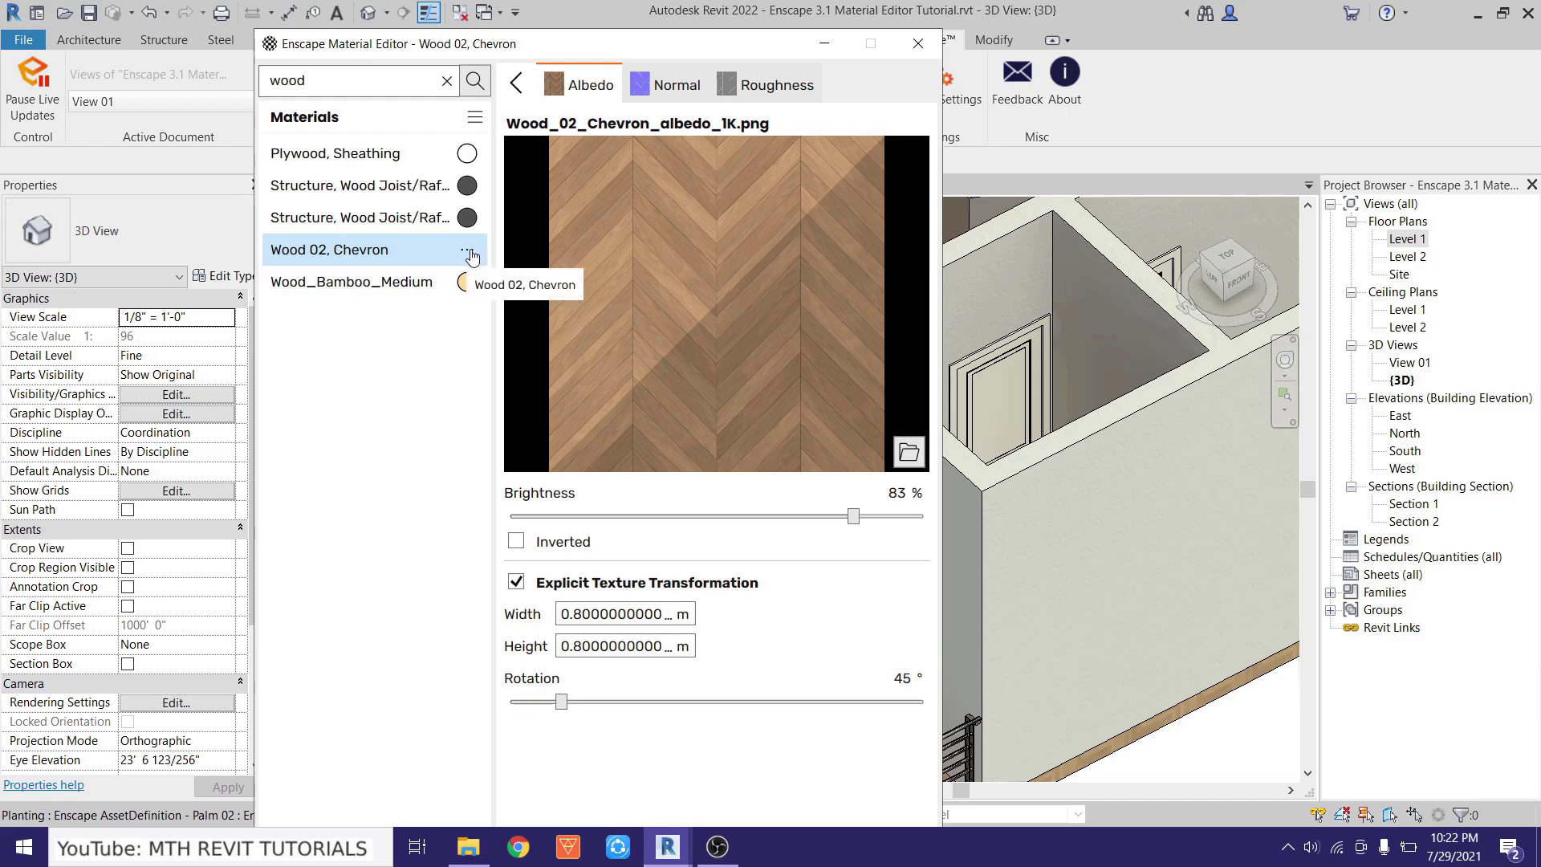
pyautogui.click(472, 255)
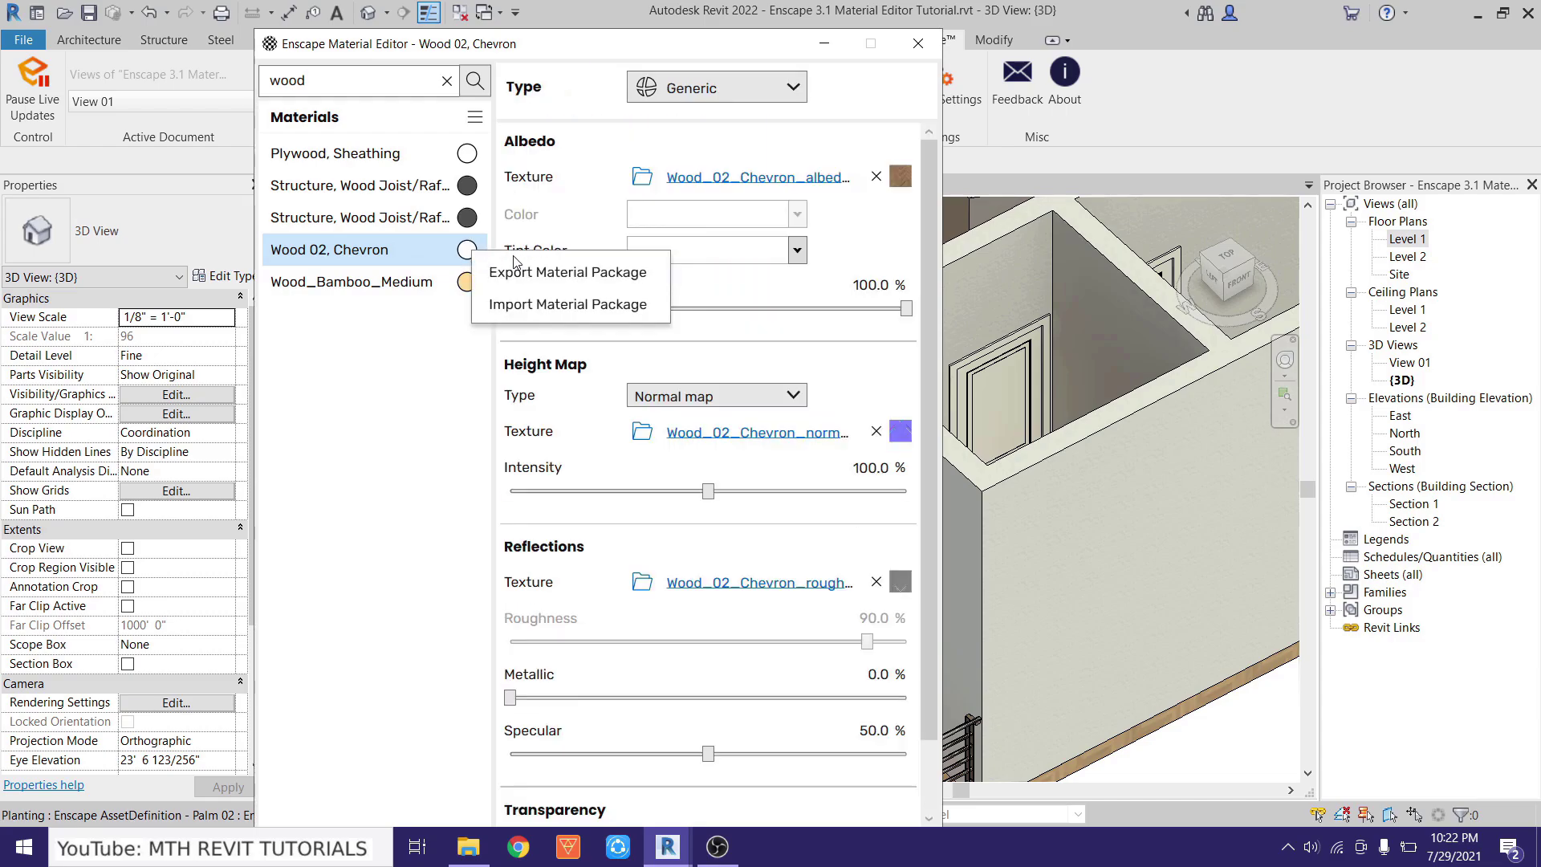
pyautogui.click(582, 277)
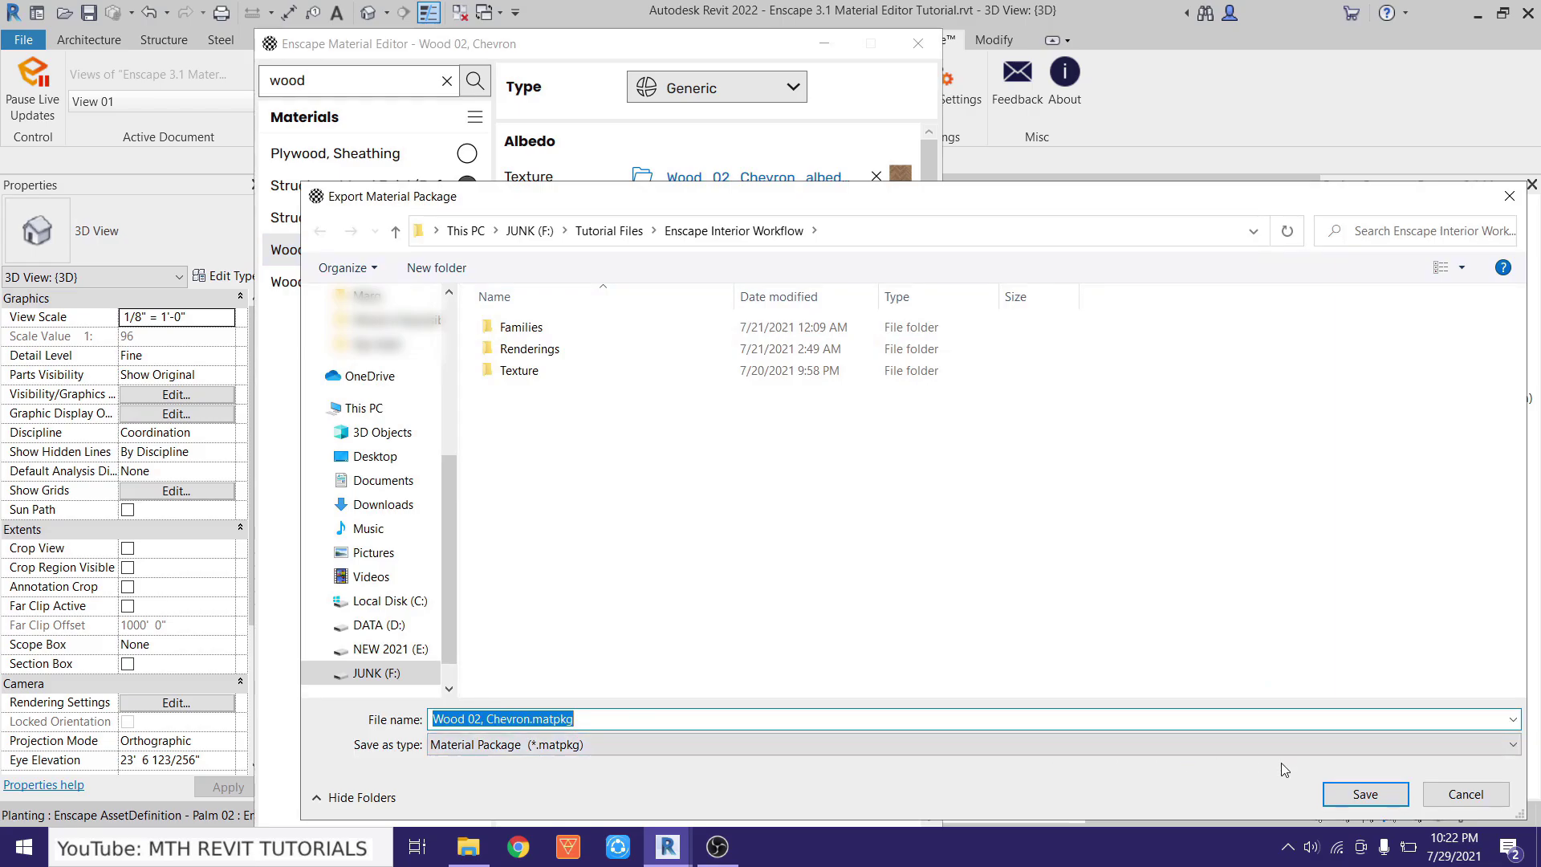
pyautogui.click(1364, 793)
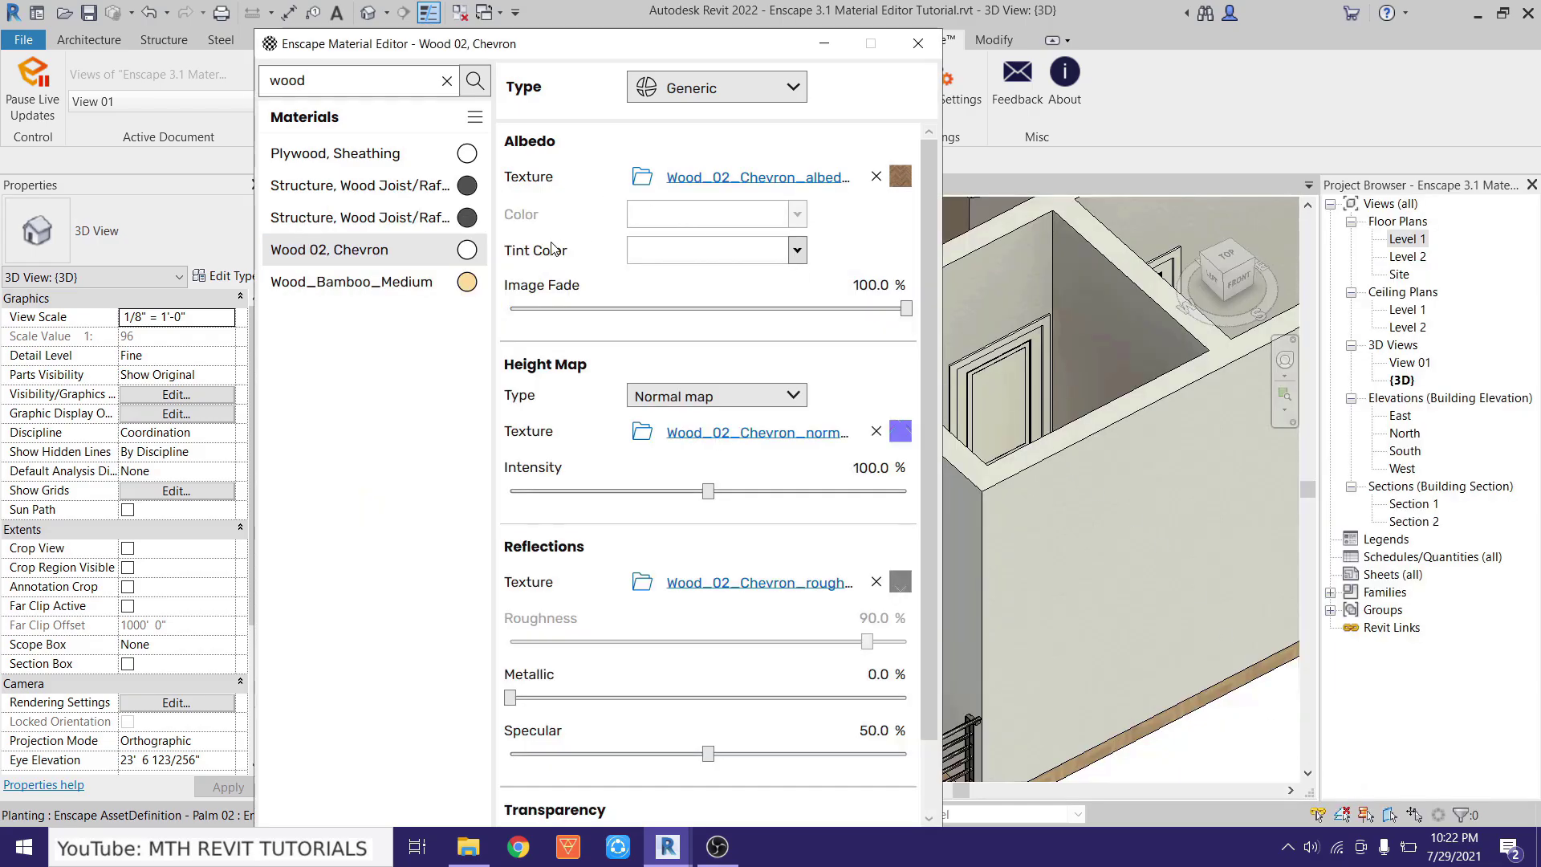
# Import the material package "Wood 02, Chevron.matpkg" from the Enscape Interior Workflow folder into the Wood 02, Chevron material.
pyautogui.click(469, 255)
pyautogui.click(539, 305)
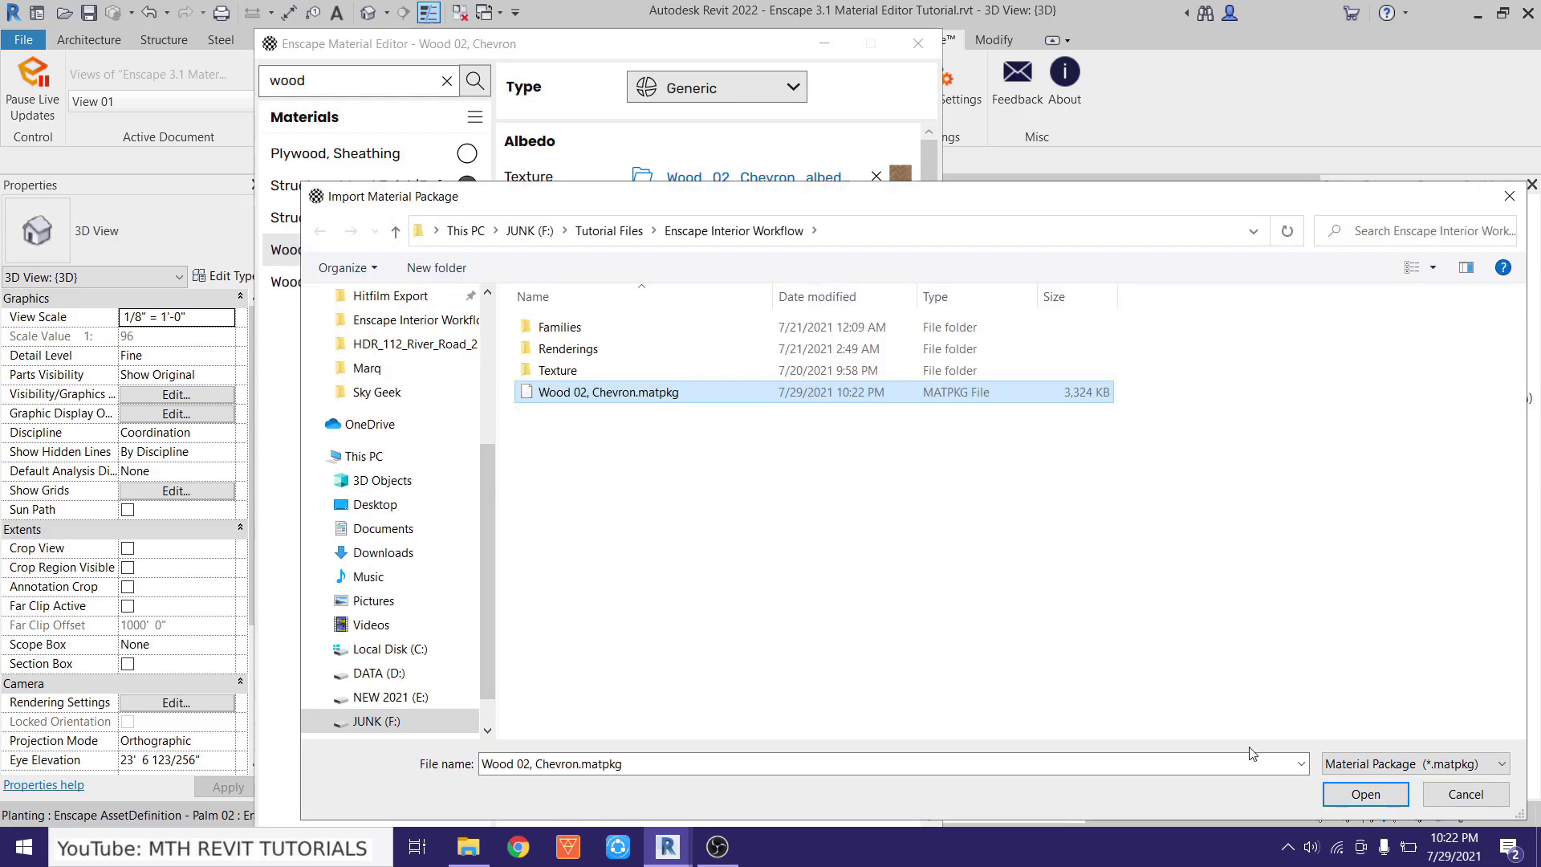
pyautogui.click(644, 396)
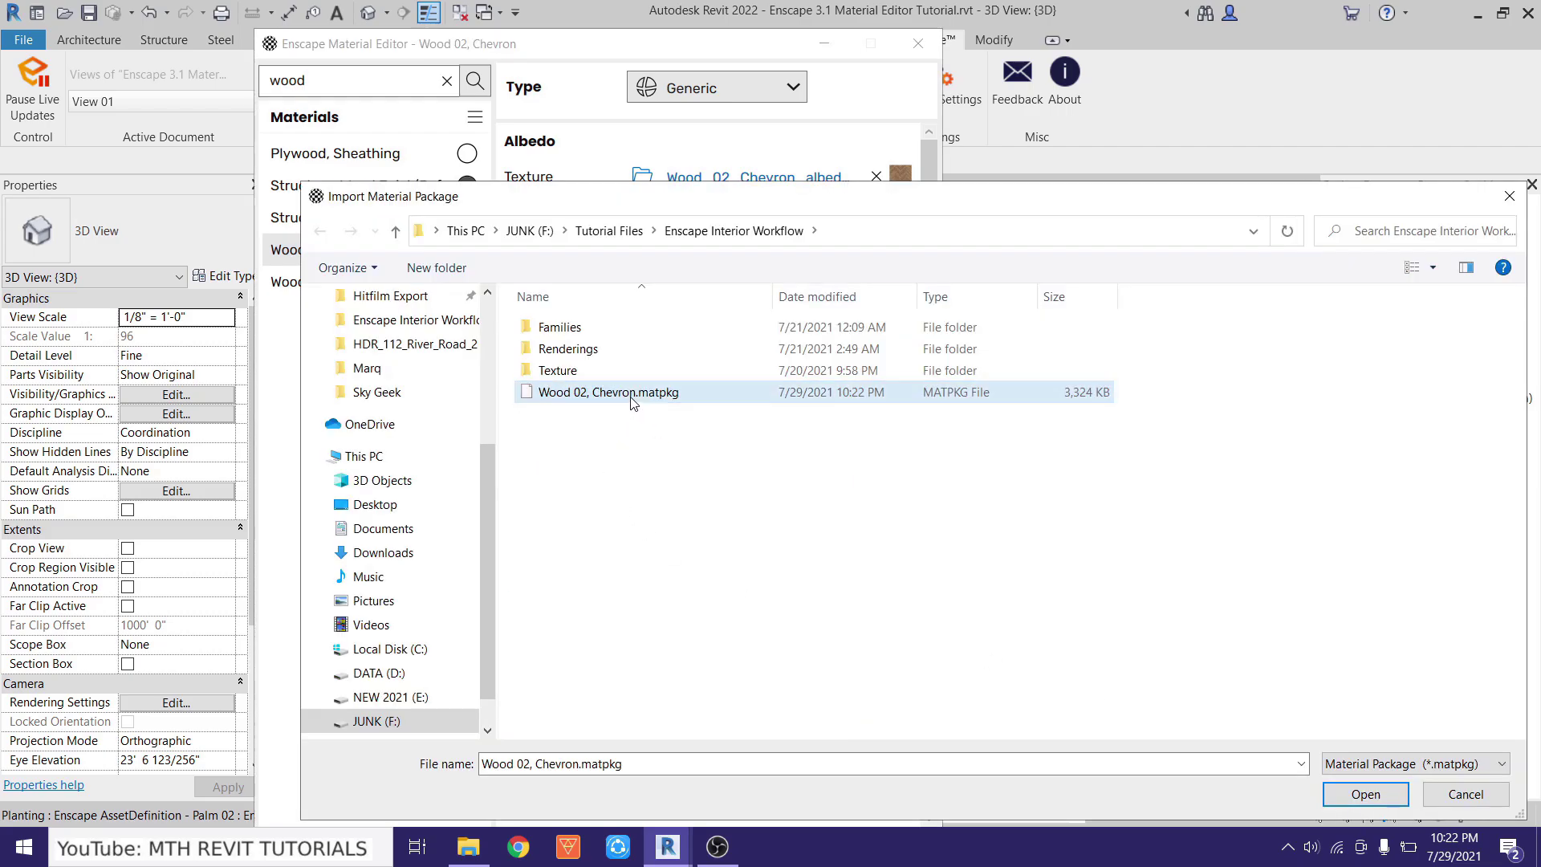
pyautogui.click(1364, 794)
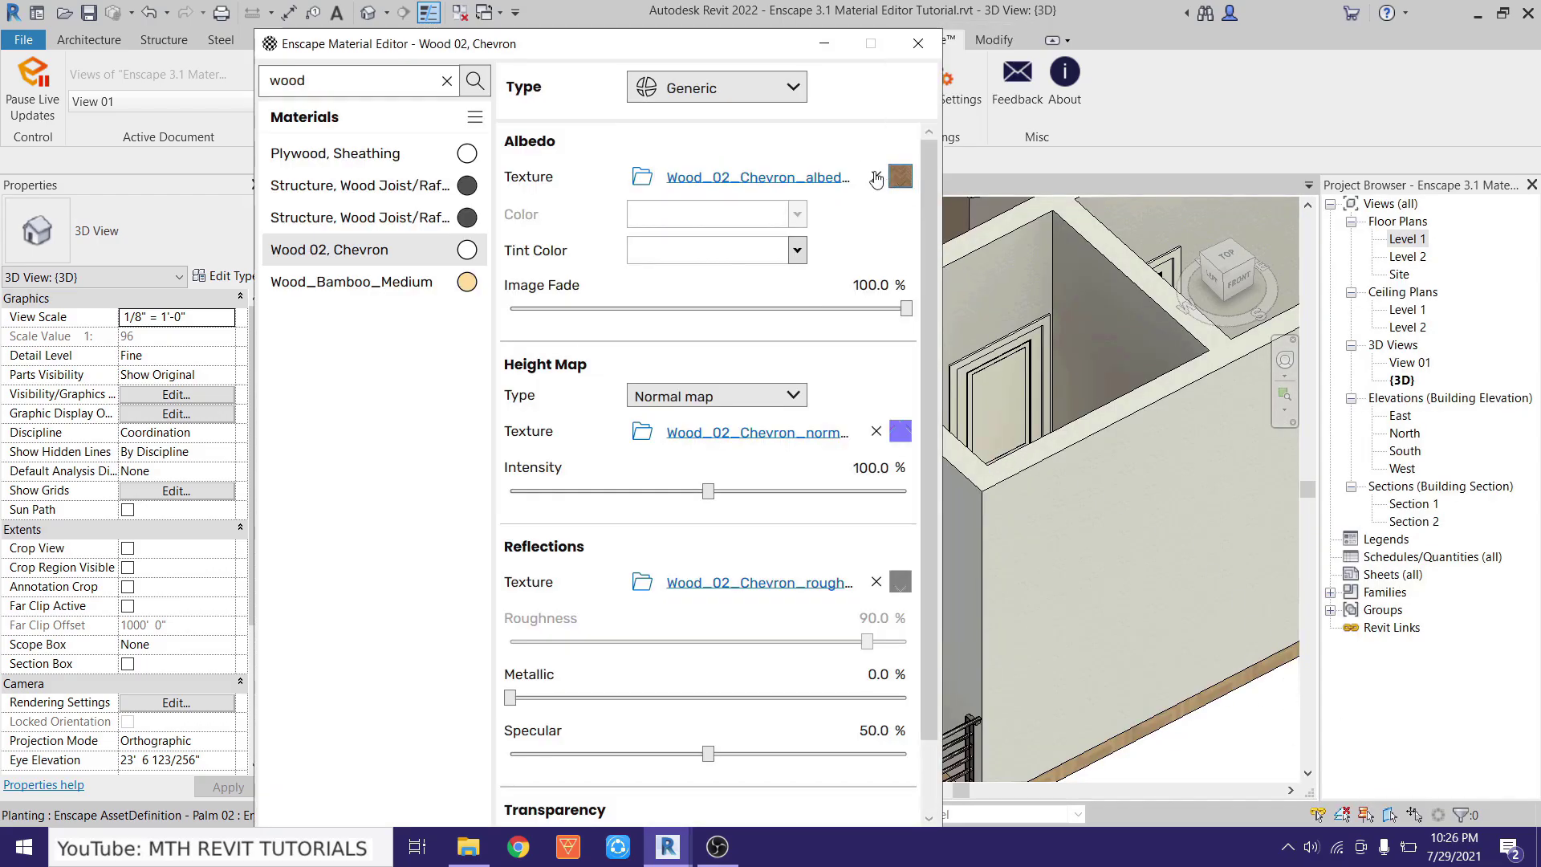
# Read the material type descriptions and open the list of available types for the Wood 02, Chevron material.
pyautogui.moveTo(696, 97)
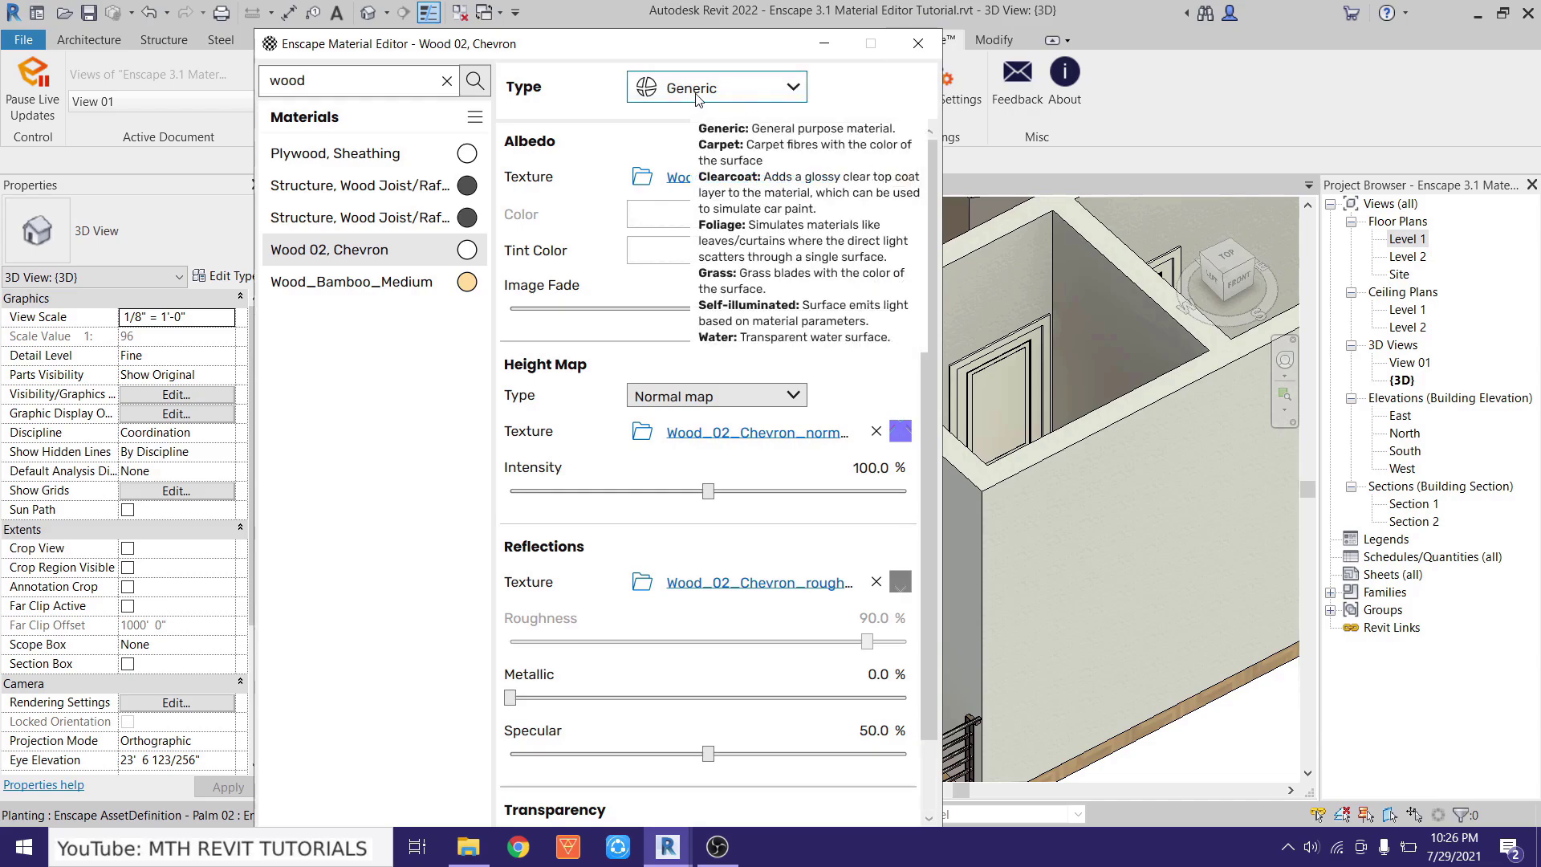
pyautogui.click(722, 95)
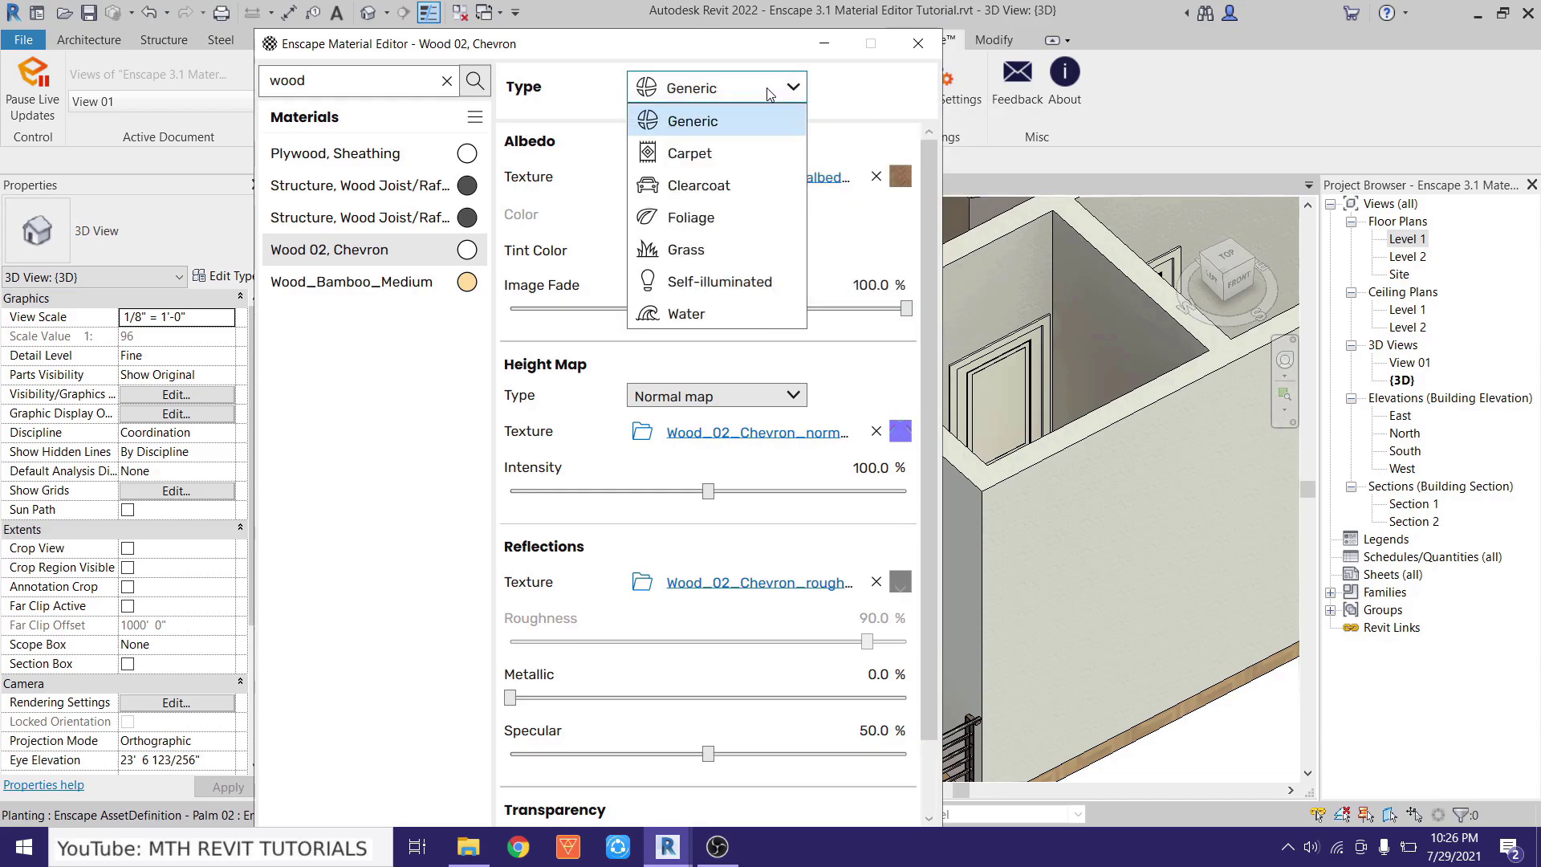
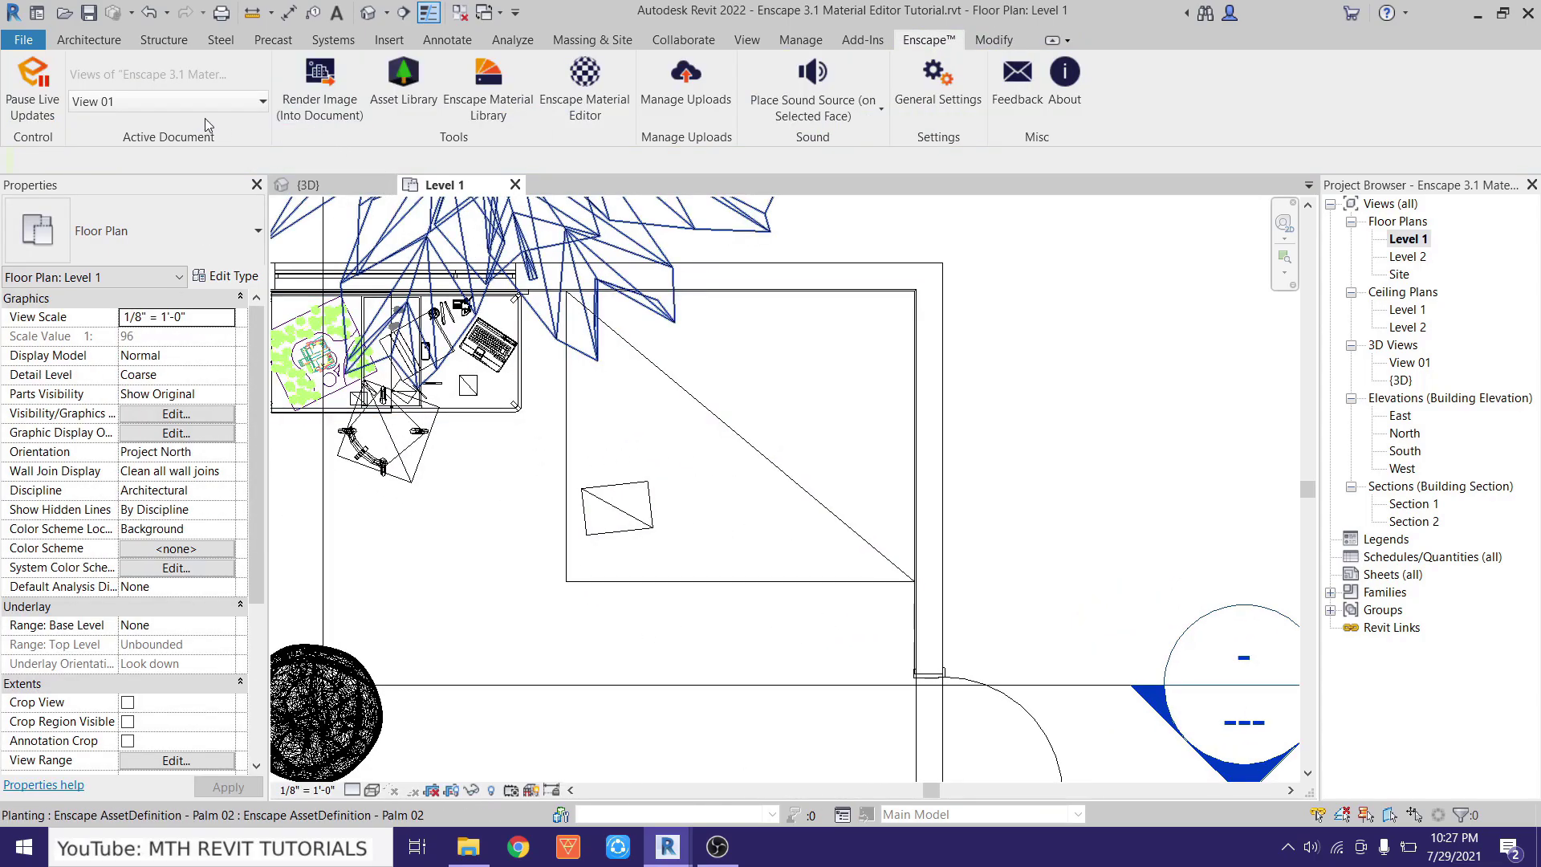
# Pause Enscape live updates and start an in-place component in the Generic Models category named "Carpet".
pyautogui.click(44, 82)
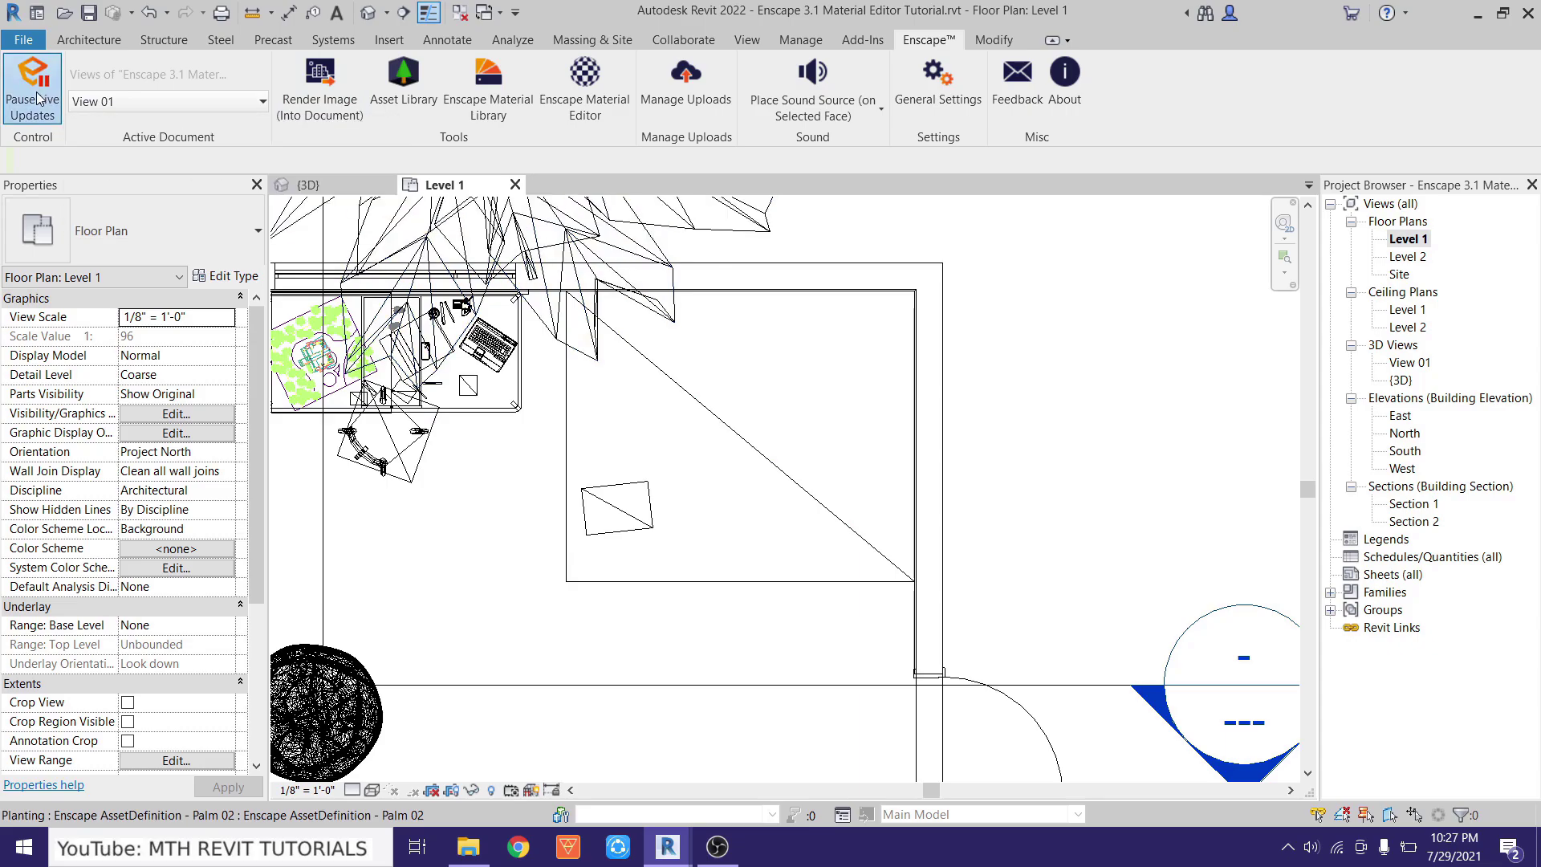
pyautogui.click(80, 39)
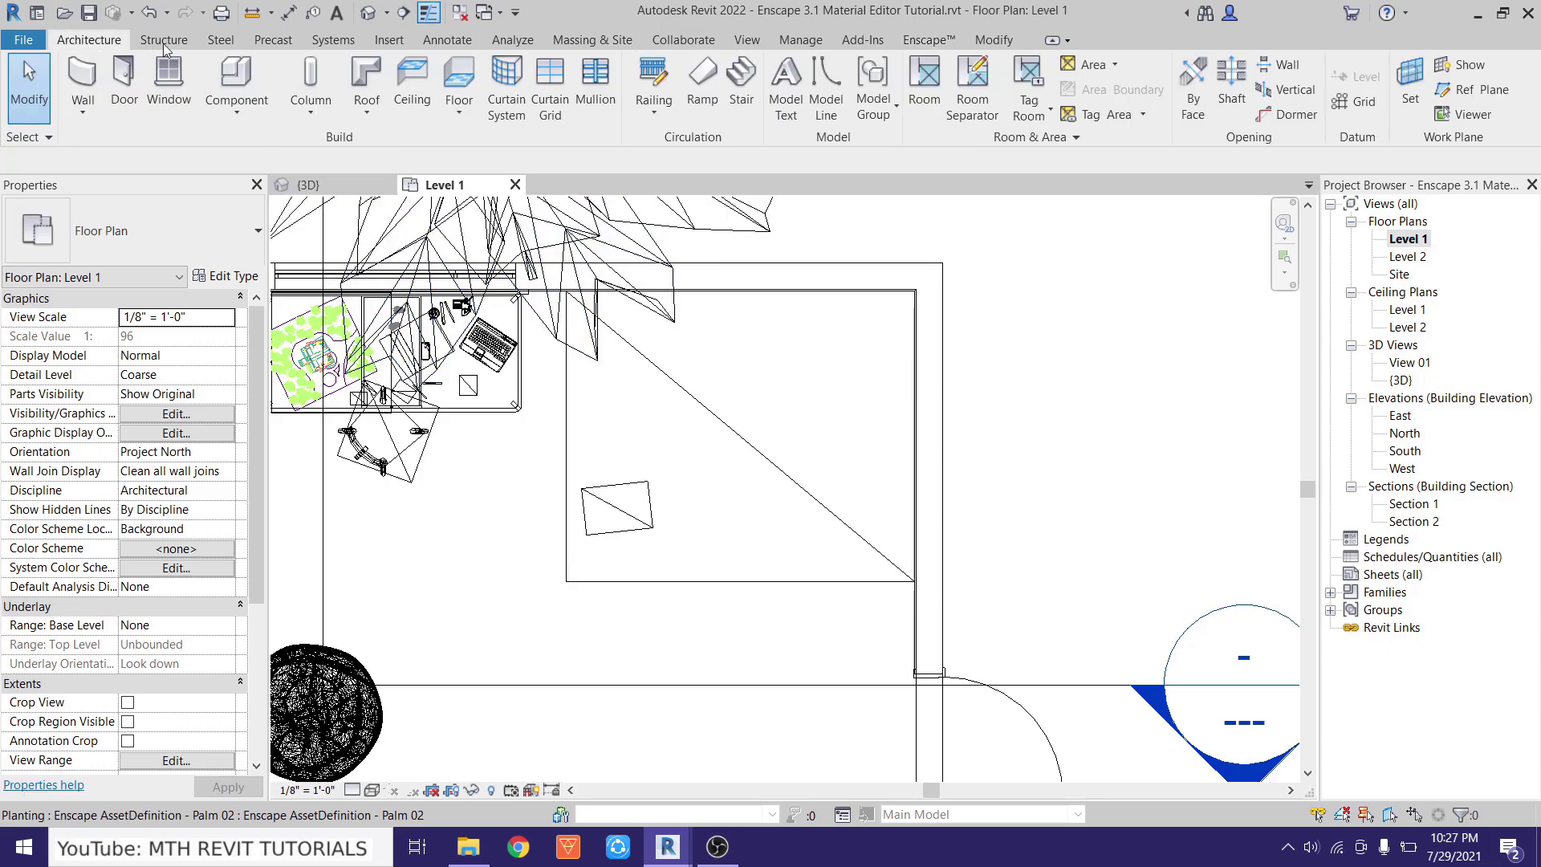
pyautogui.click(240, 115)
pyautogui.click(277, 193)
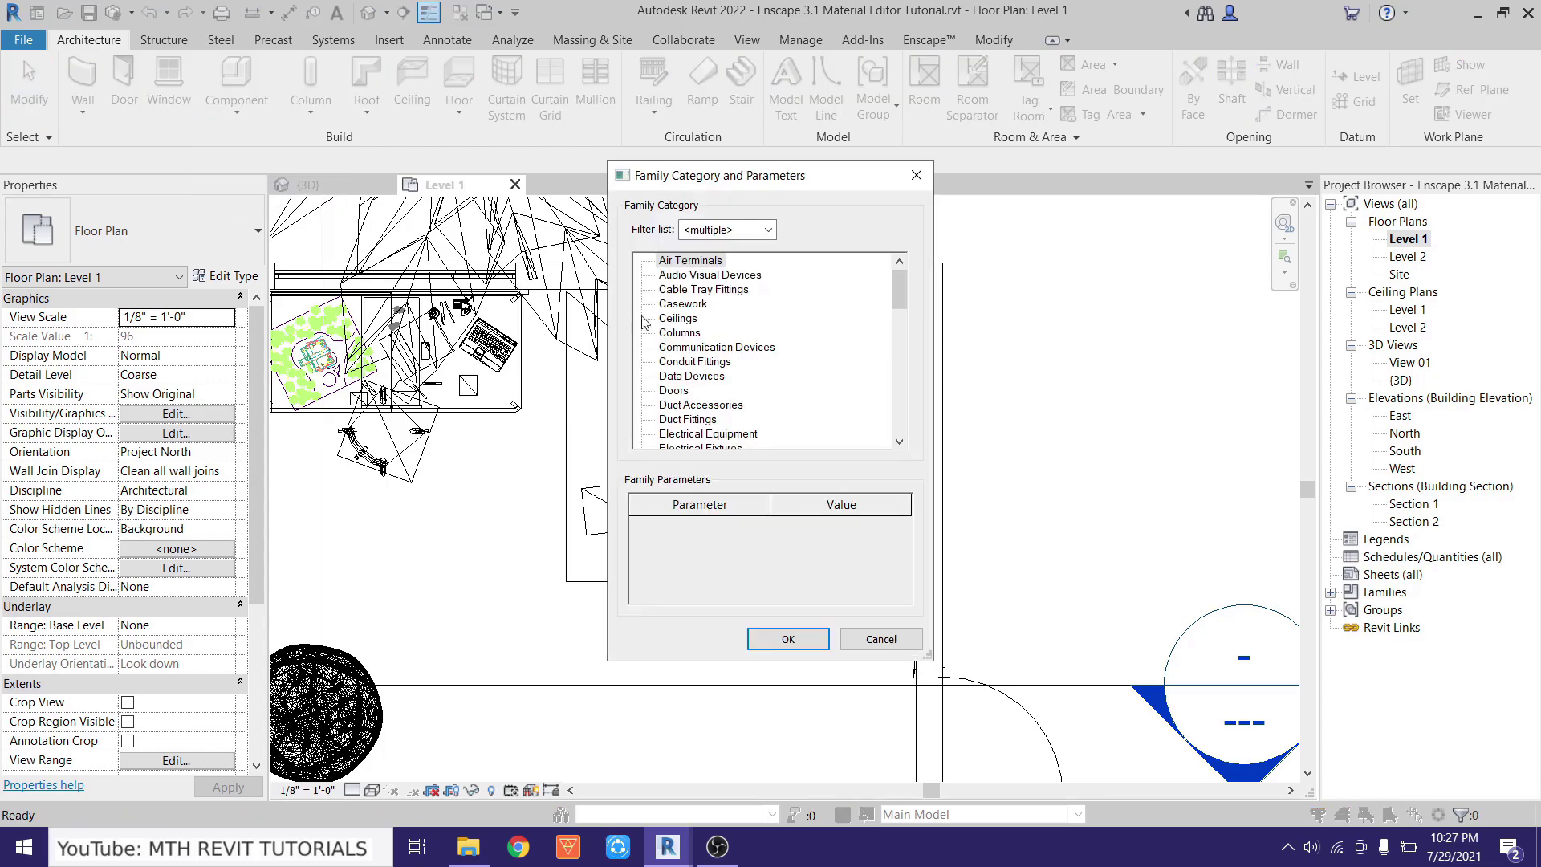
pyautogui.click(665, 294)
pyautogui.press('g')
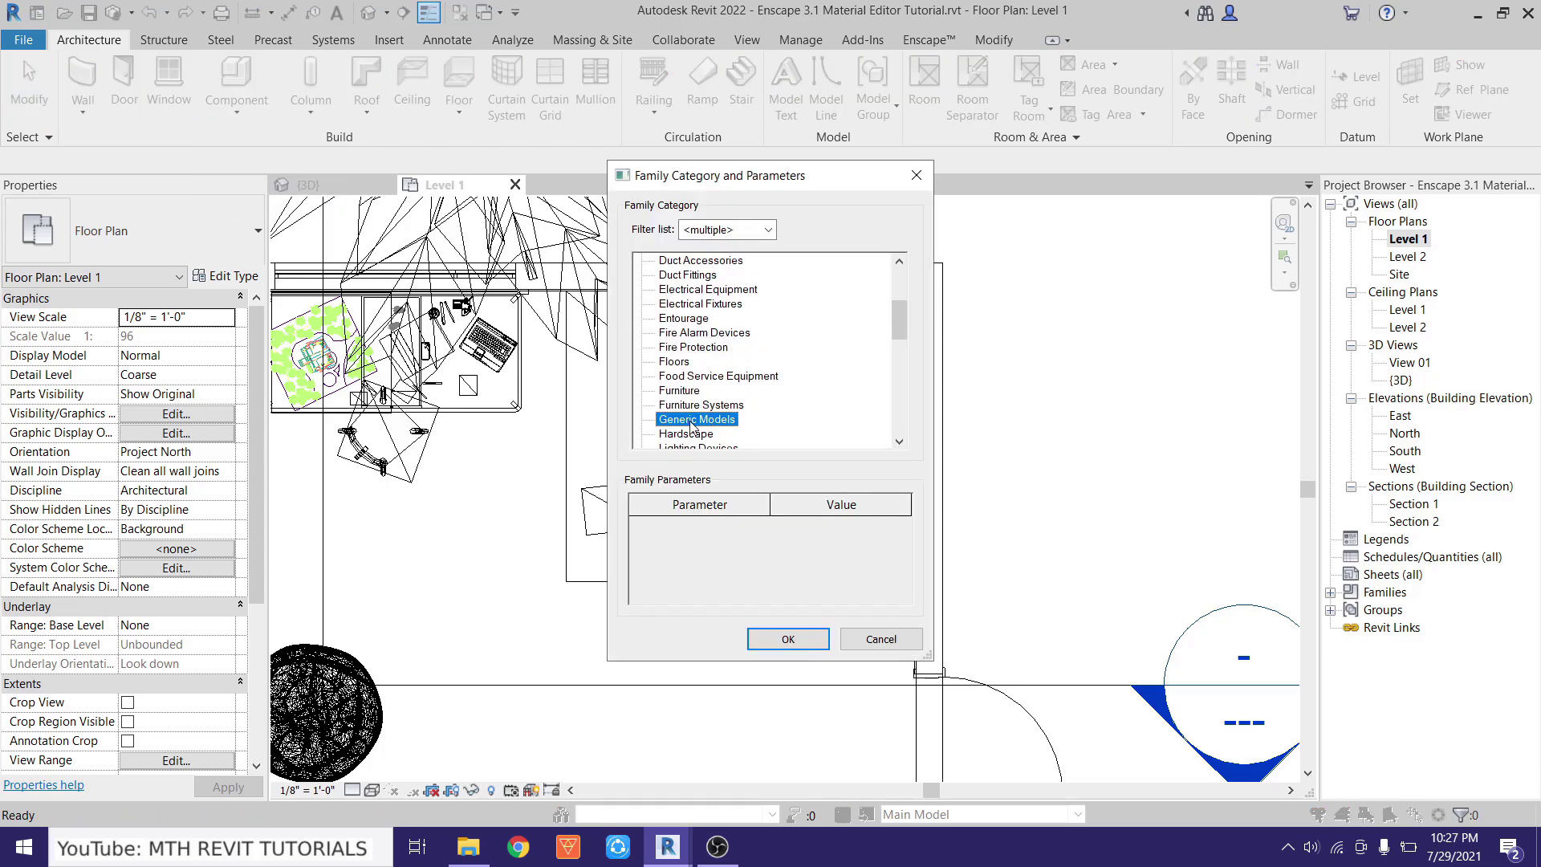
pyautogui.click(788, 639)
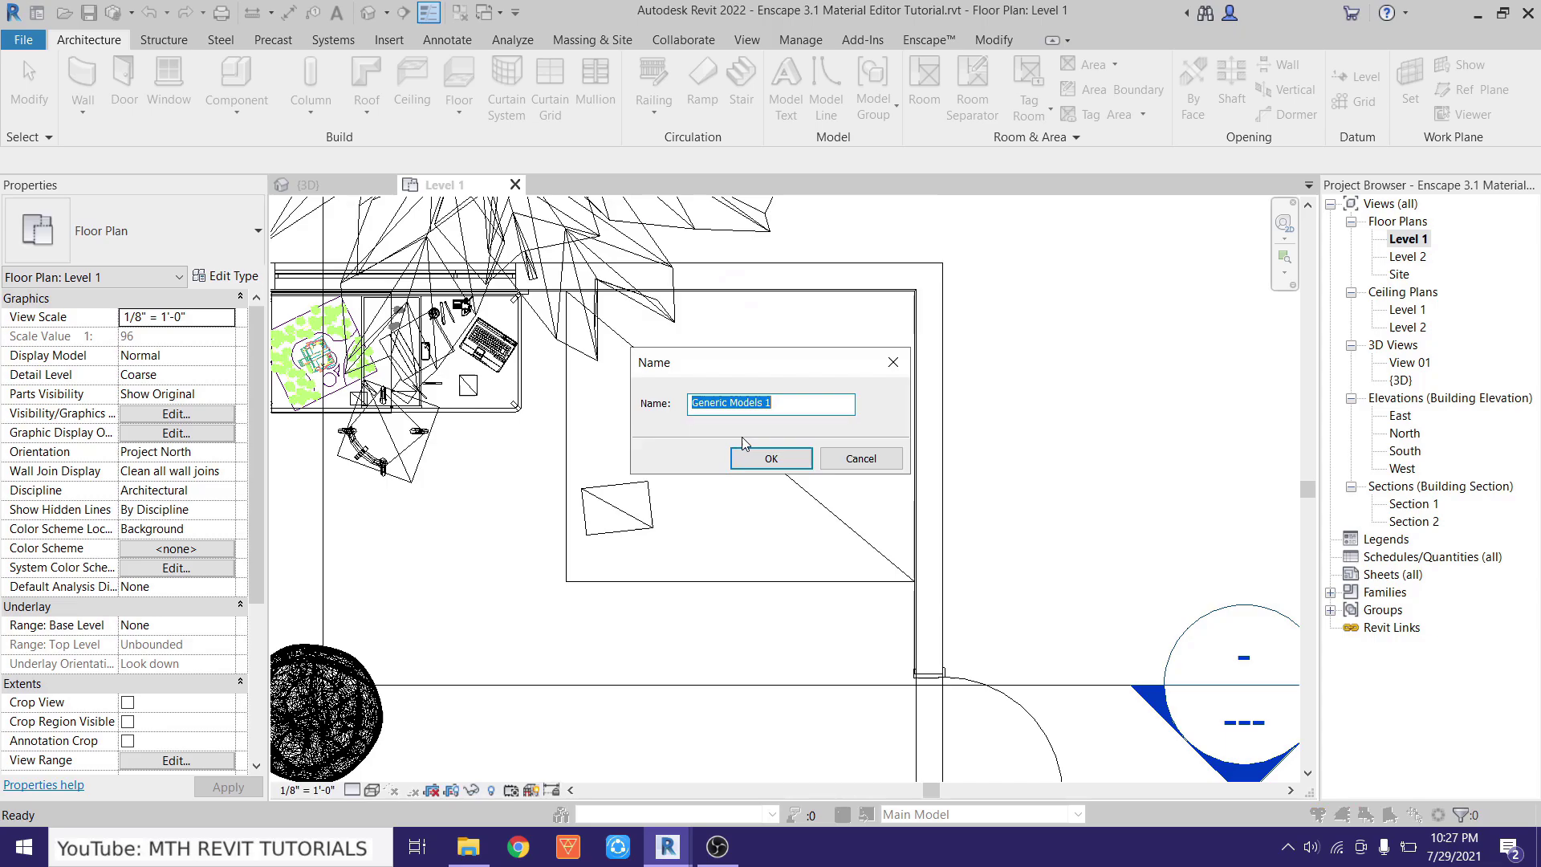
pyautogui.write('Carpet')
pyautogui.press('Return')
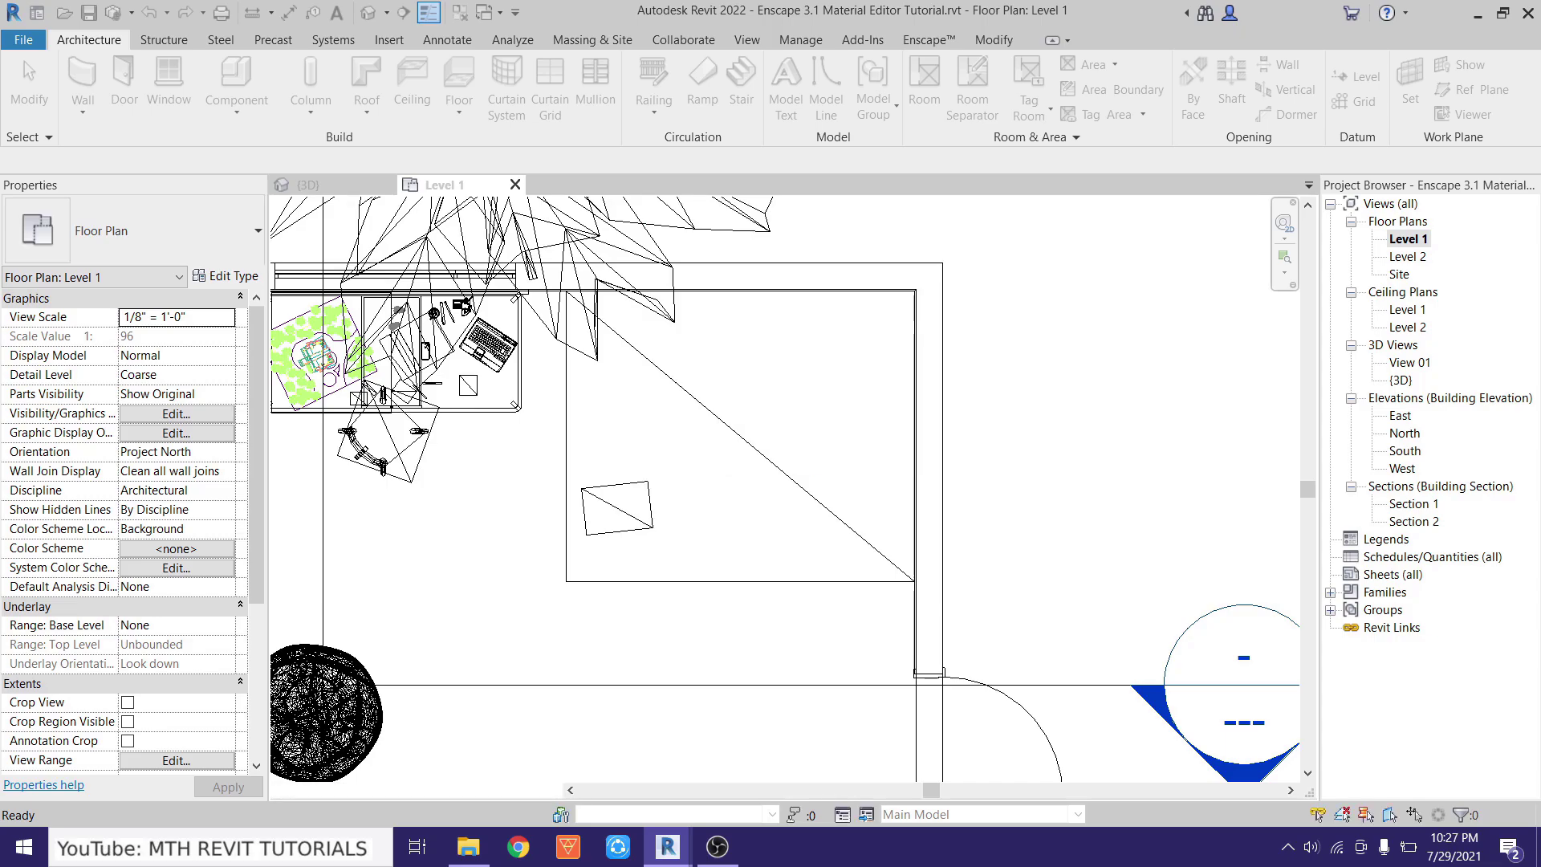
# Sketch a rectangular extrusion profile about 9'-3" by 4'-8" over the foot of the bed, ending at the wall's inner face.
pyautogui.scroll(2, 723, 557)
pyautogui.moveTo(718, 551); pyautogui.dragTo(669, 464, button='middle')
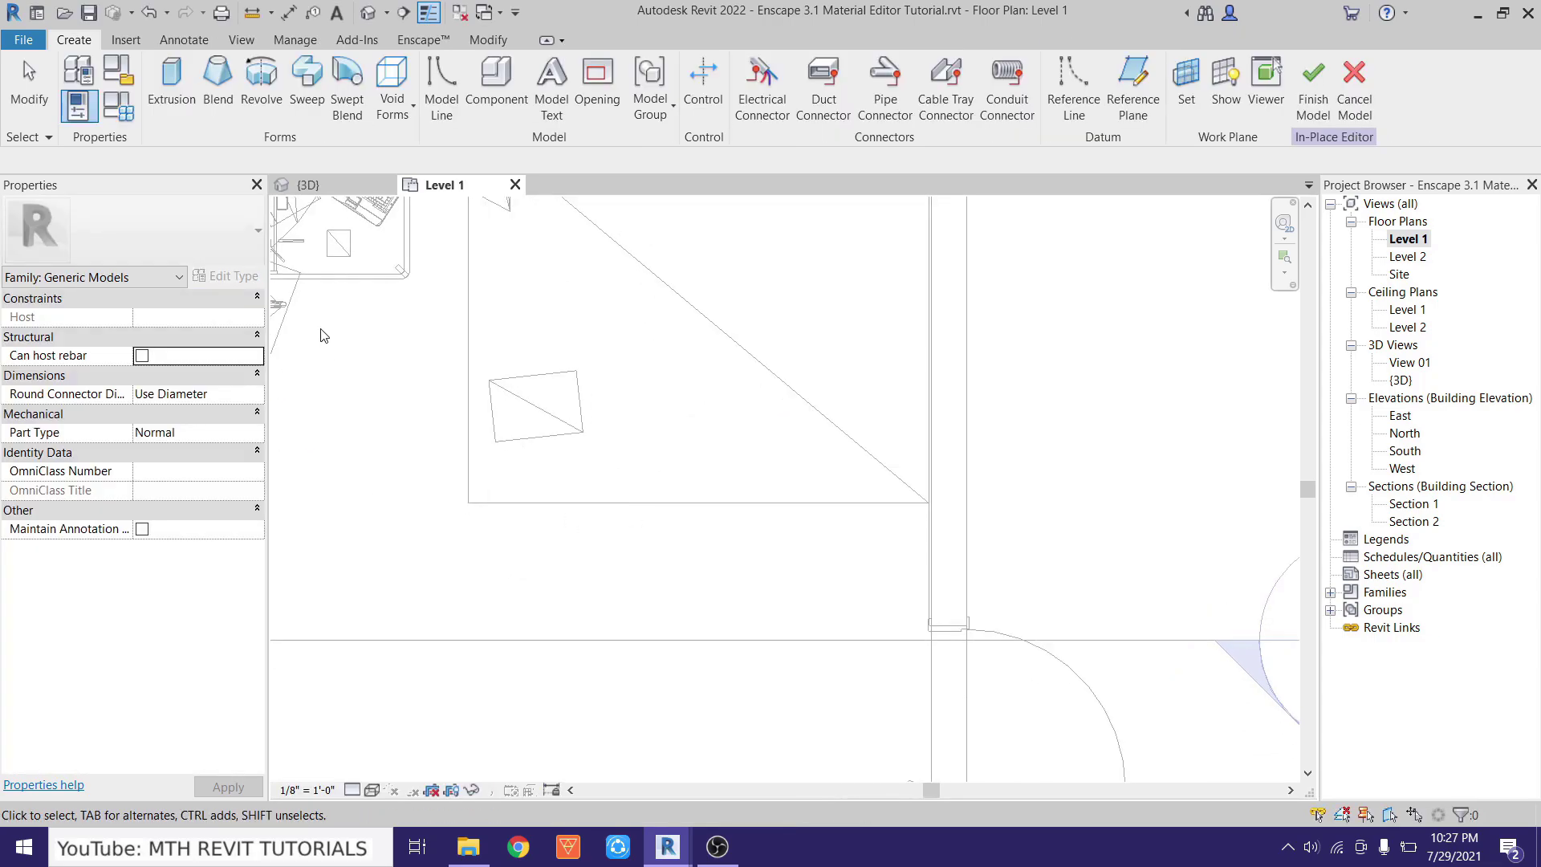
pyautogui.click(172, 101)
pyautogui.click(754, 68)
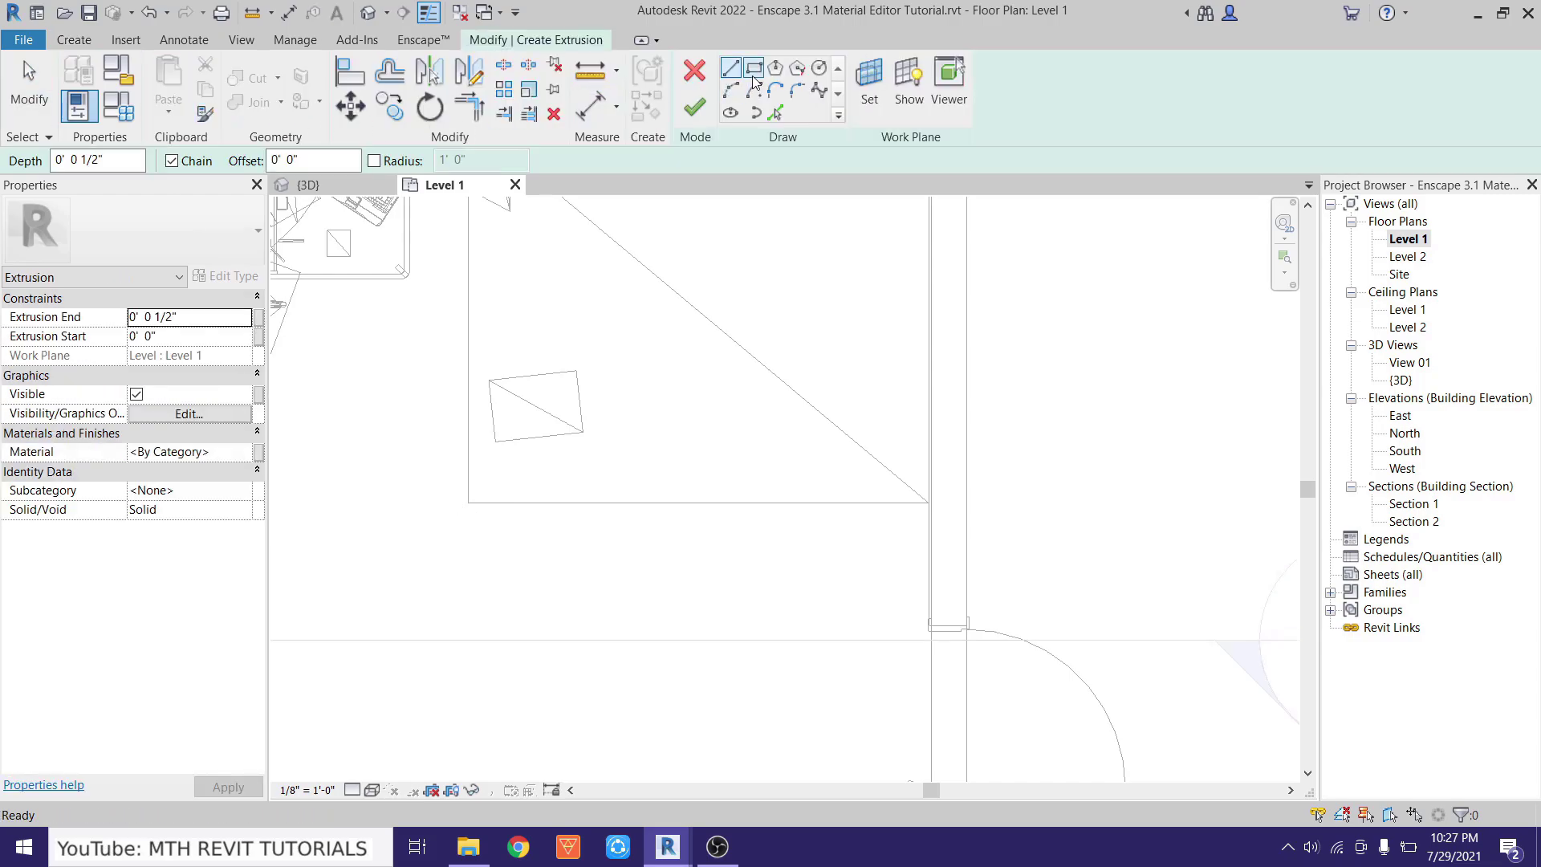
pyautogui.click(438, 314)
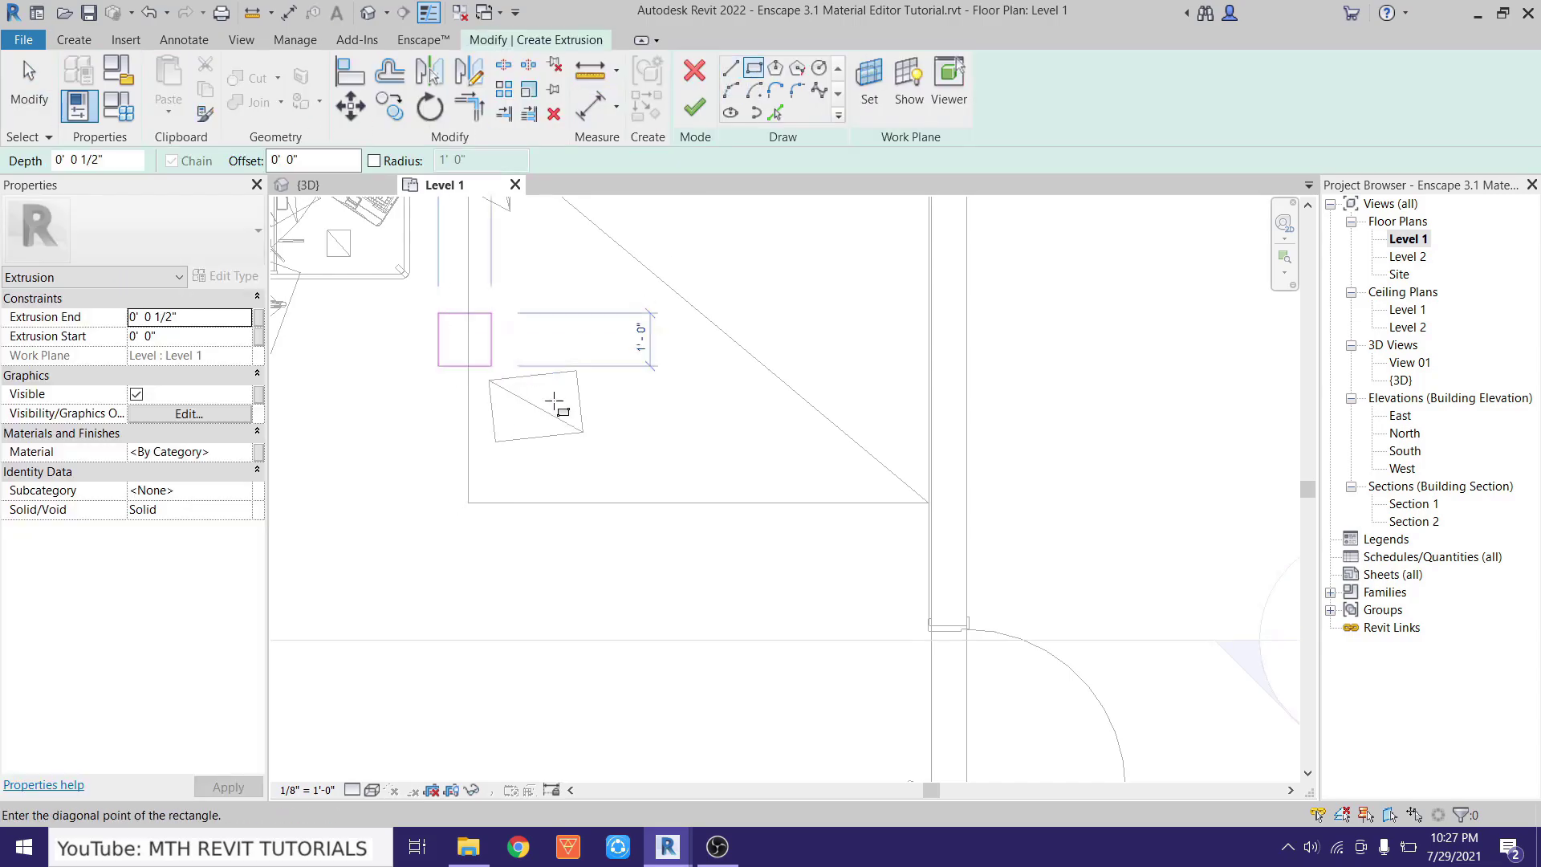
pyautogui.click(929, 560)
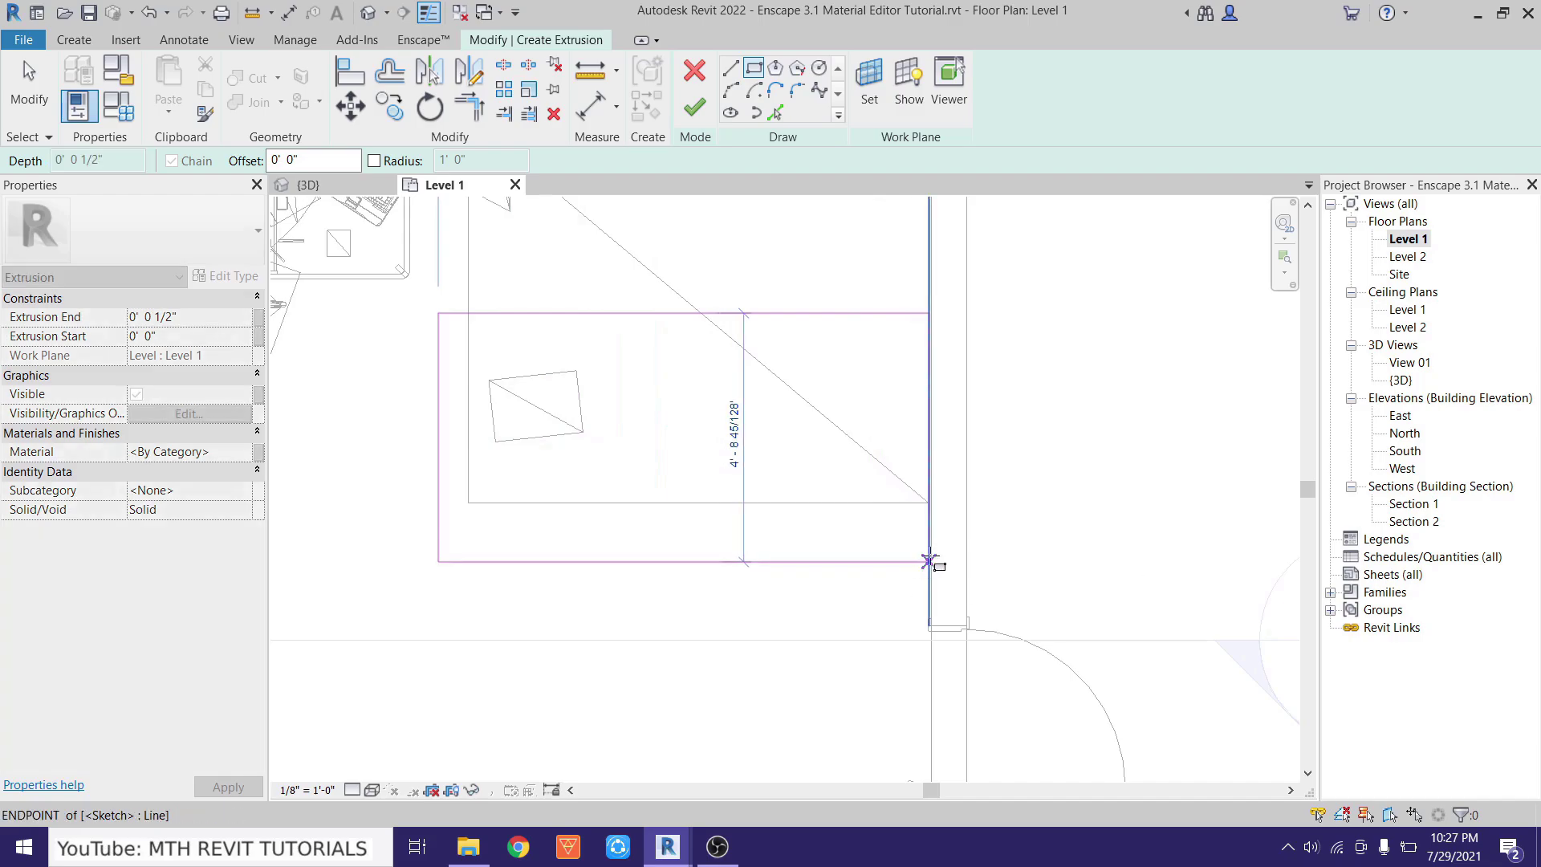
pyautogui.rightClick(1114, 329)
pyautogui.click(1155, 350)
# Set the carpet rectangle's shorter side to 4' 6" and its longer side to 9'.
pyautogui.click(807, 314)
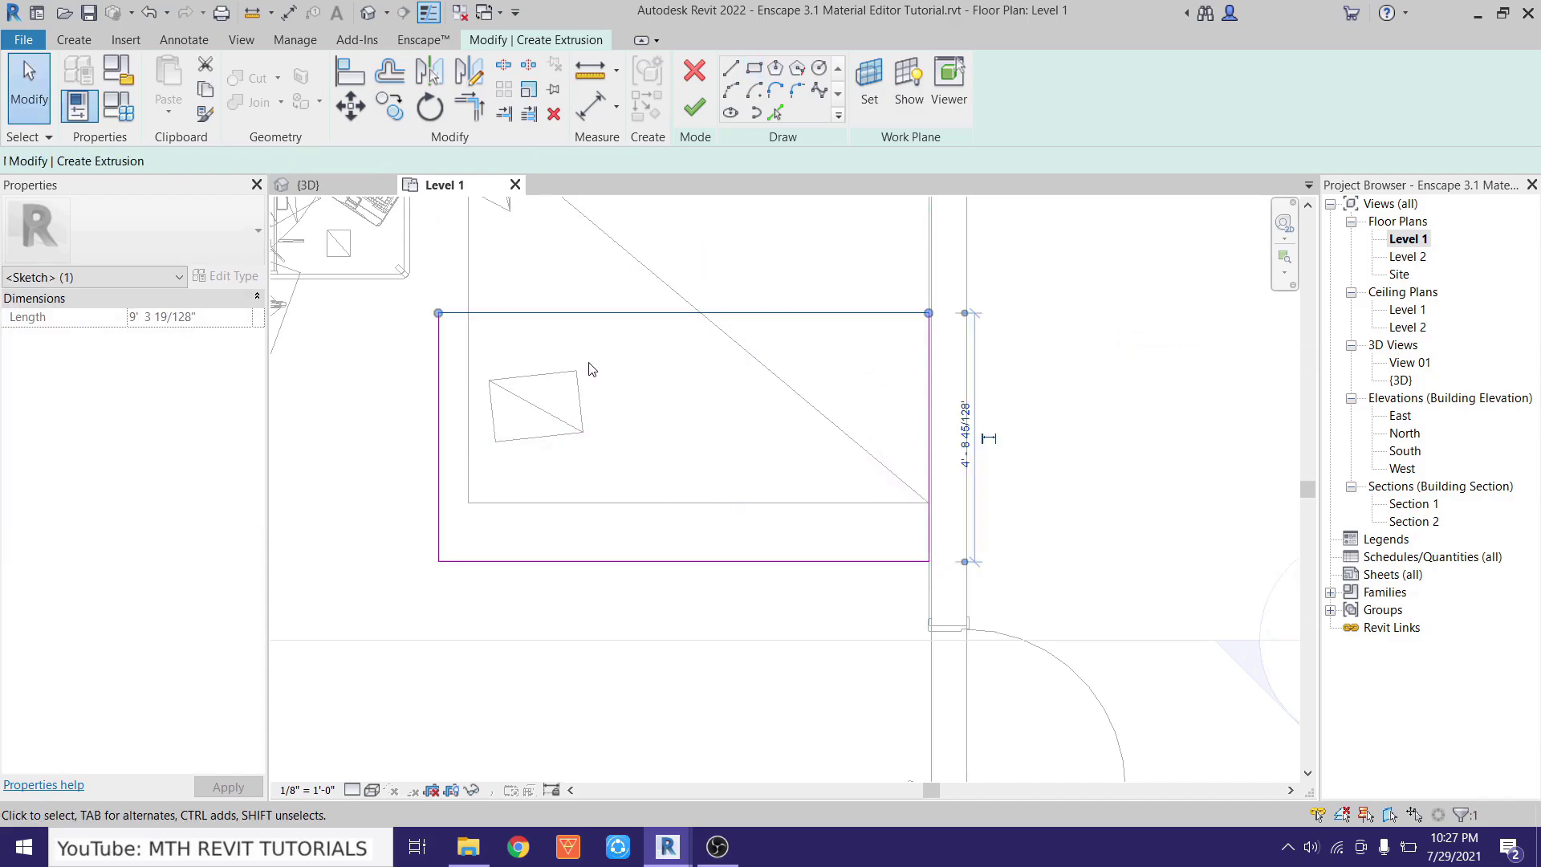
pyautogui.click(965, 436)
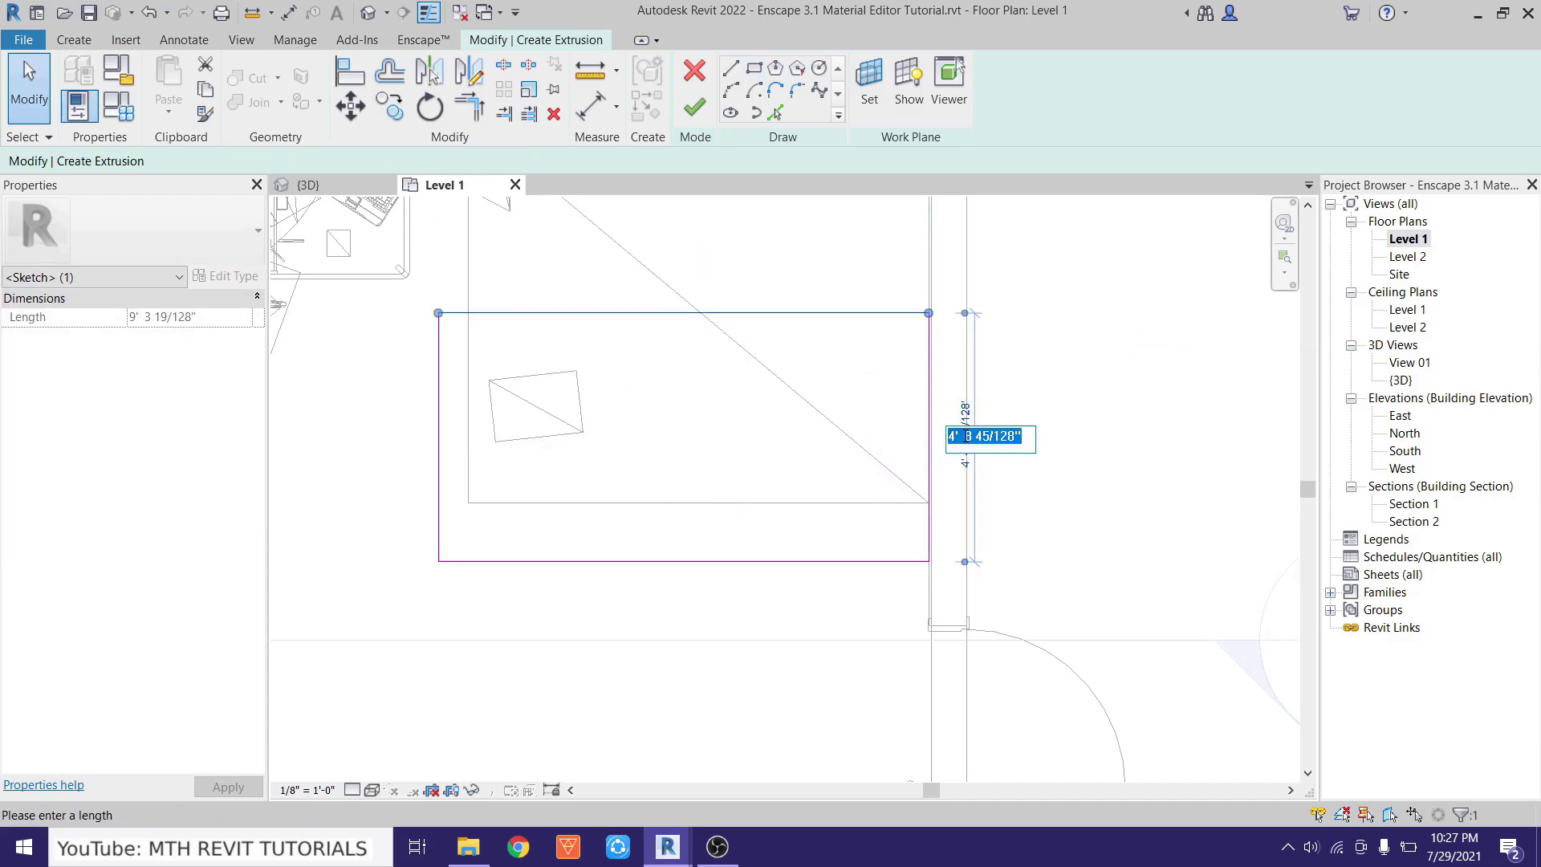
pyautogui.write("4'  6")
pyautogui.press('Return')
pyautogui.click(438, 445)
pyautogui.click(674, 266)
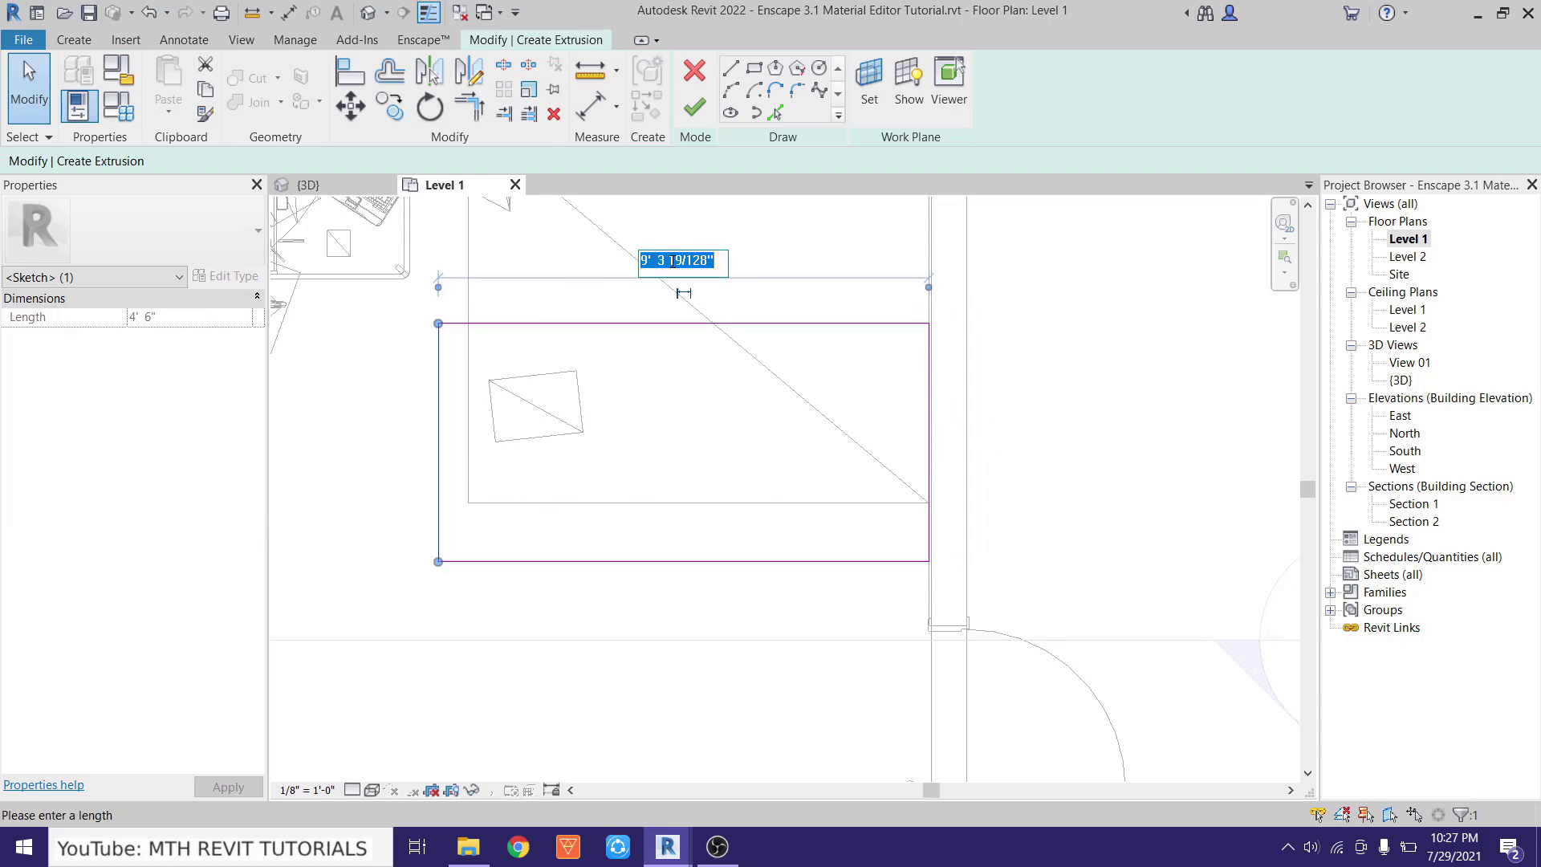
pyautogui.write('9')
pyautogui.press('Return')
pyautogui.click(998, 354)
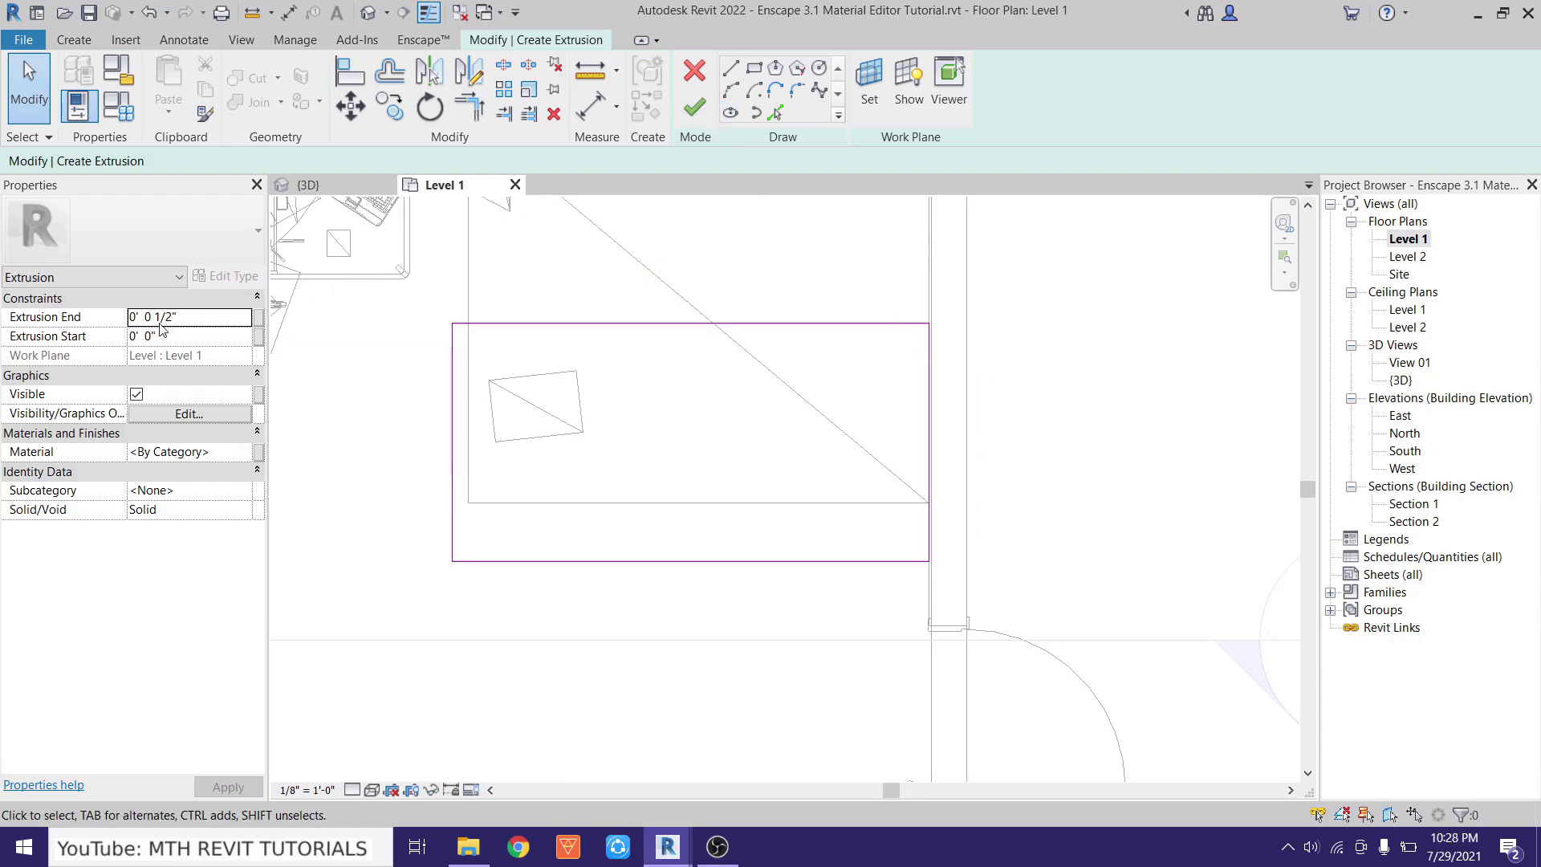
# Set the extrusion end to 1" and finish the carpet's extrusion sketch.
pyautogui.click(200, 320)
pyautogui.write('1')
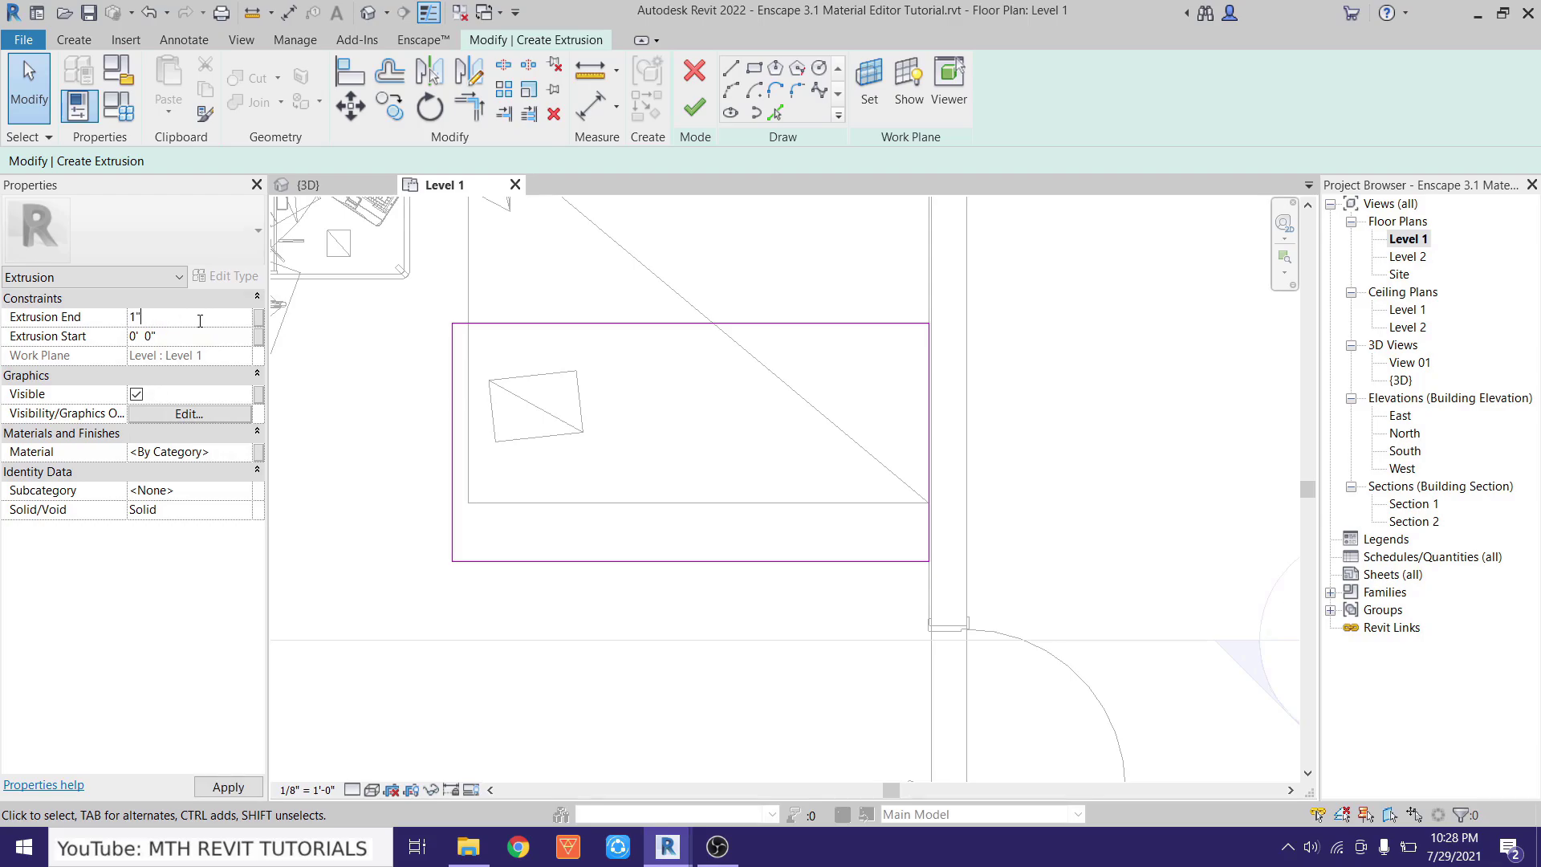
pyautogui.press('Return')
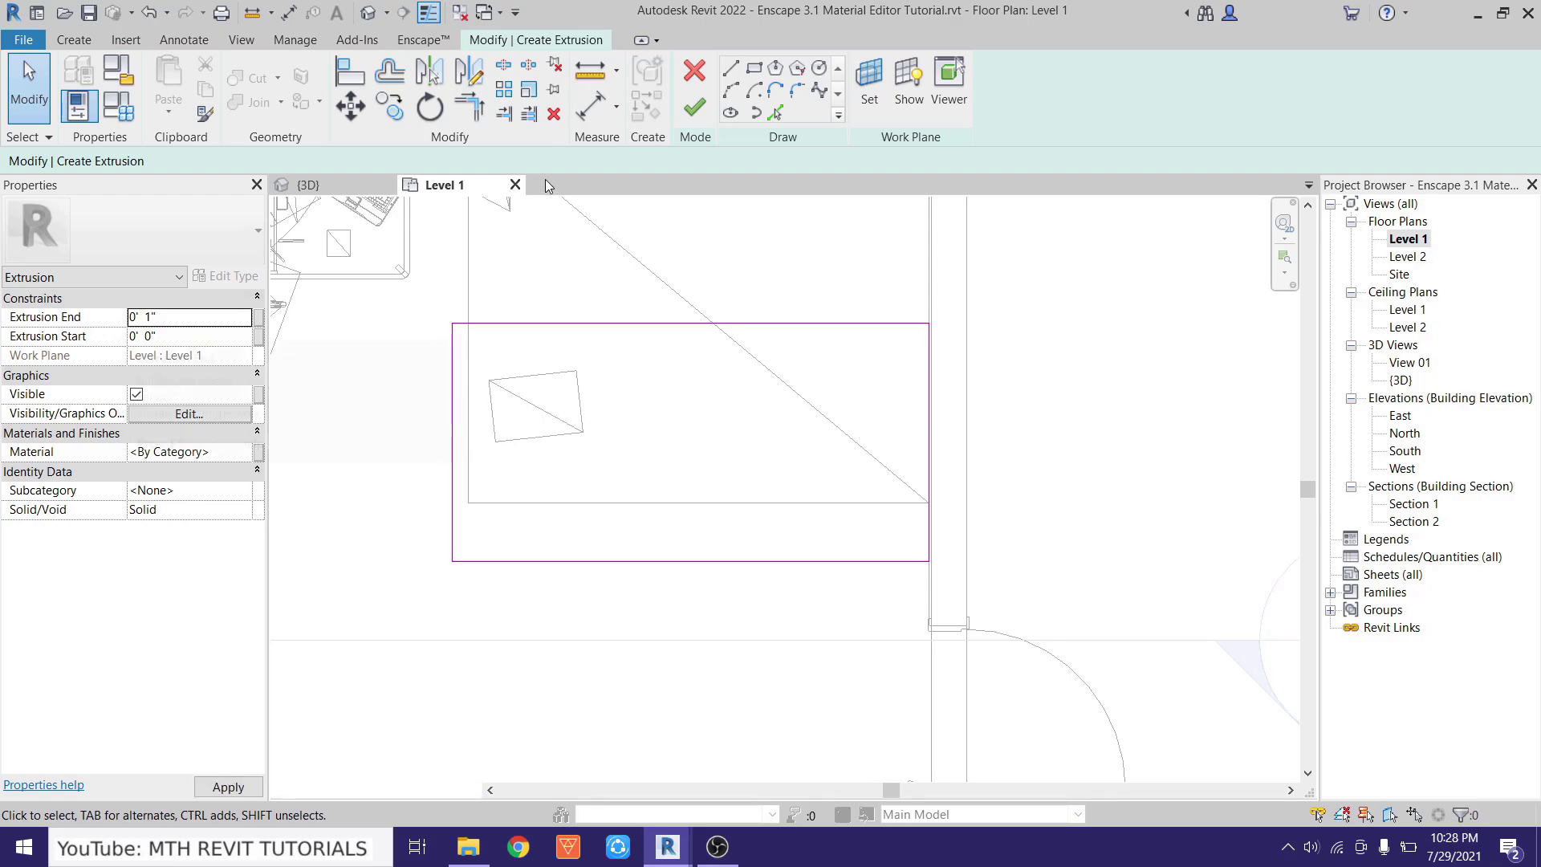
pyautogui.click(693, 111)
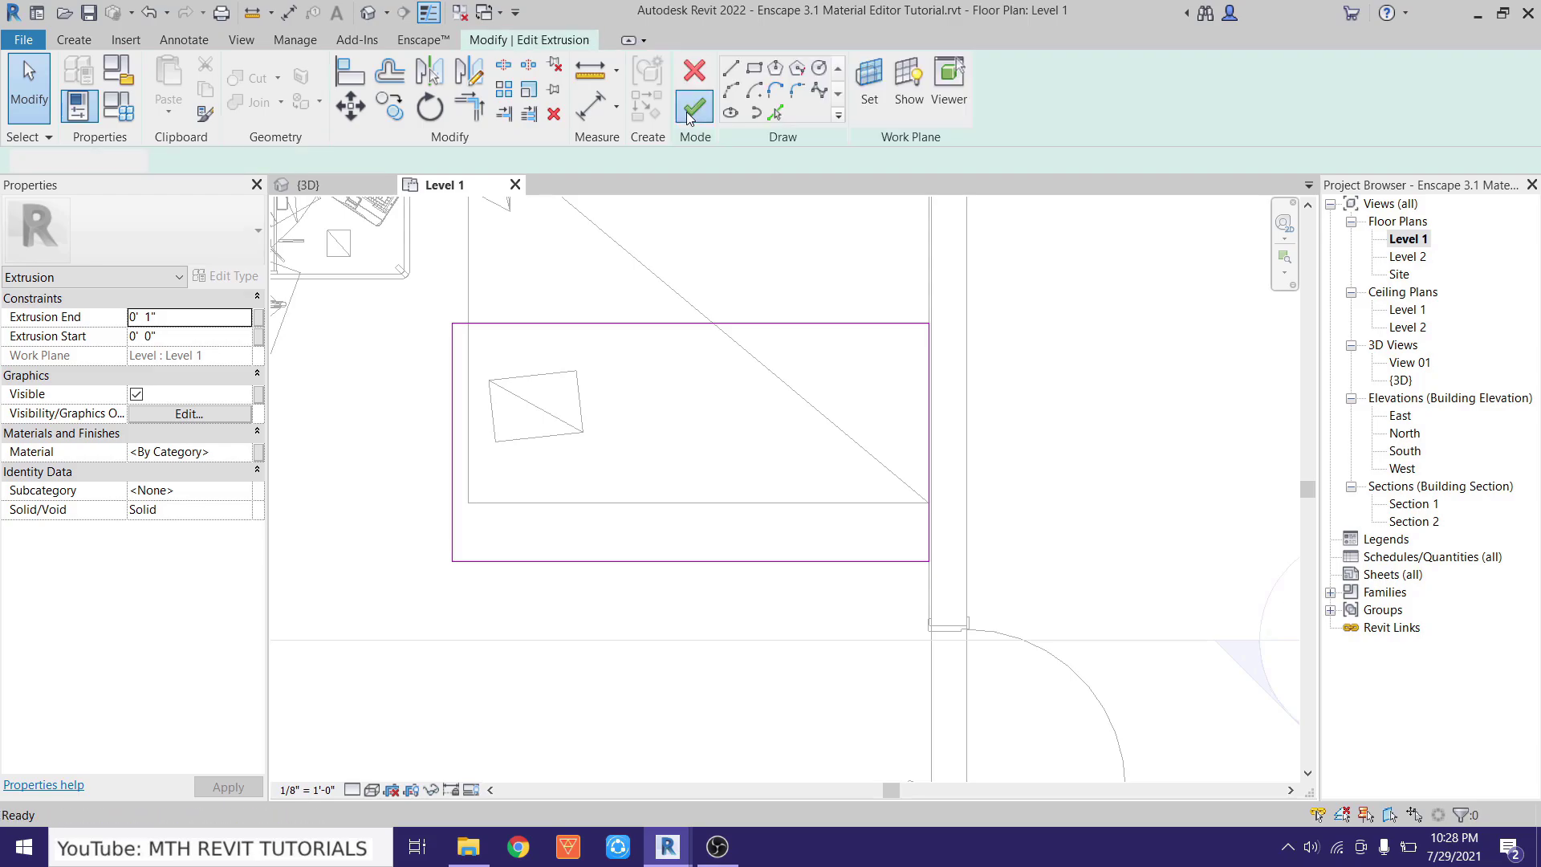
# Create a new default material, assign it to the carpet extrusion, and finish the in-place model.
pyautogui.click(245, 454)
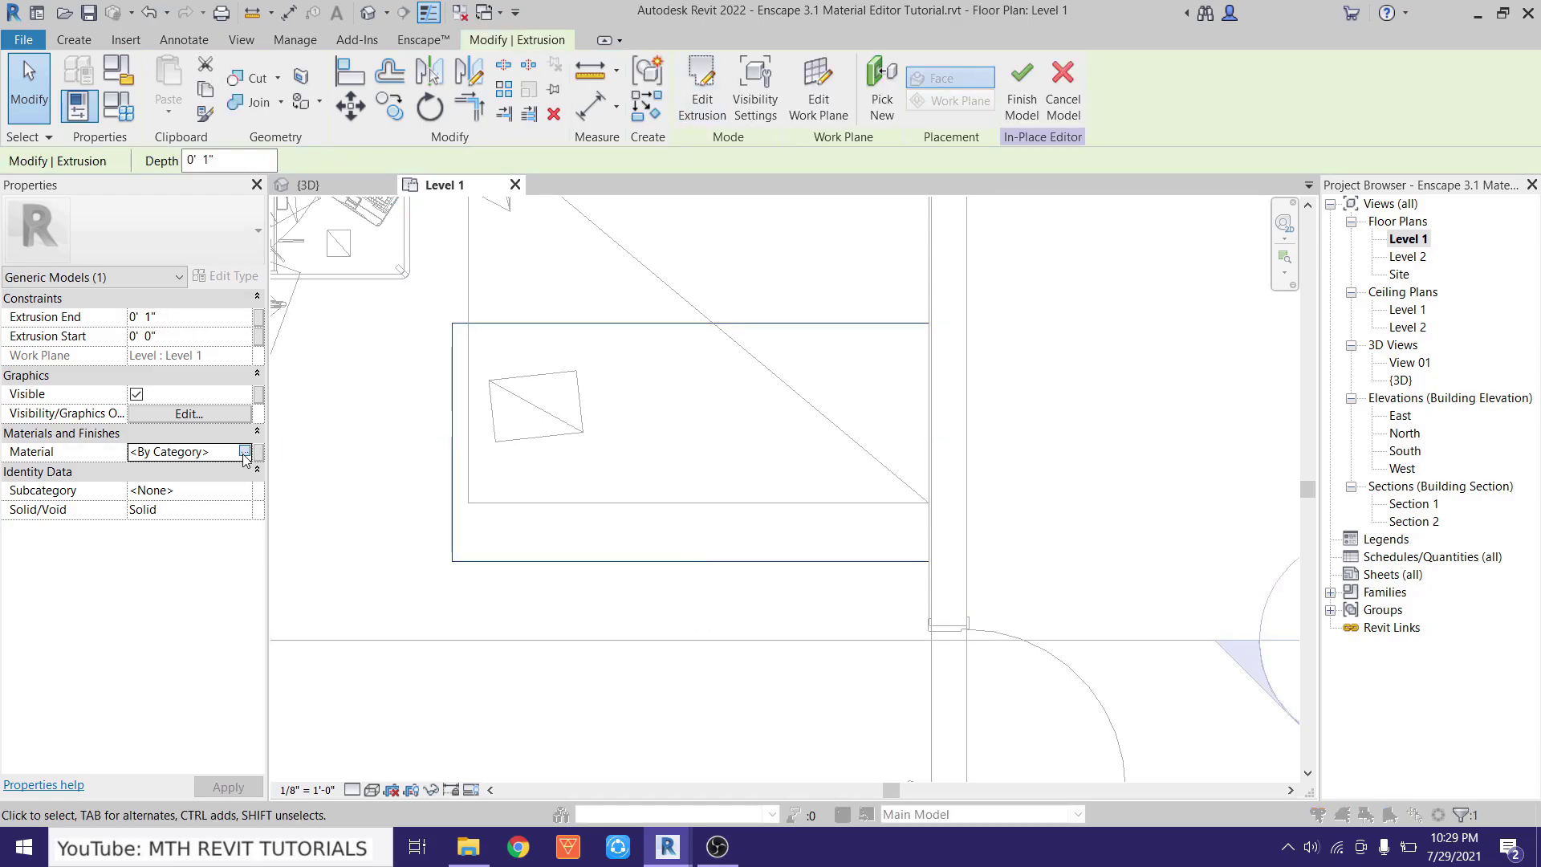
pyautogui.click(245, 452)
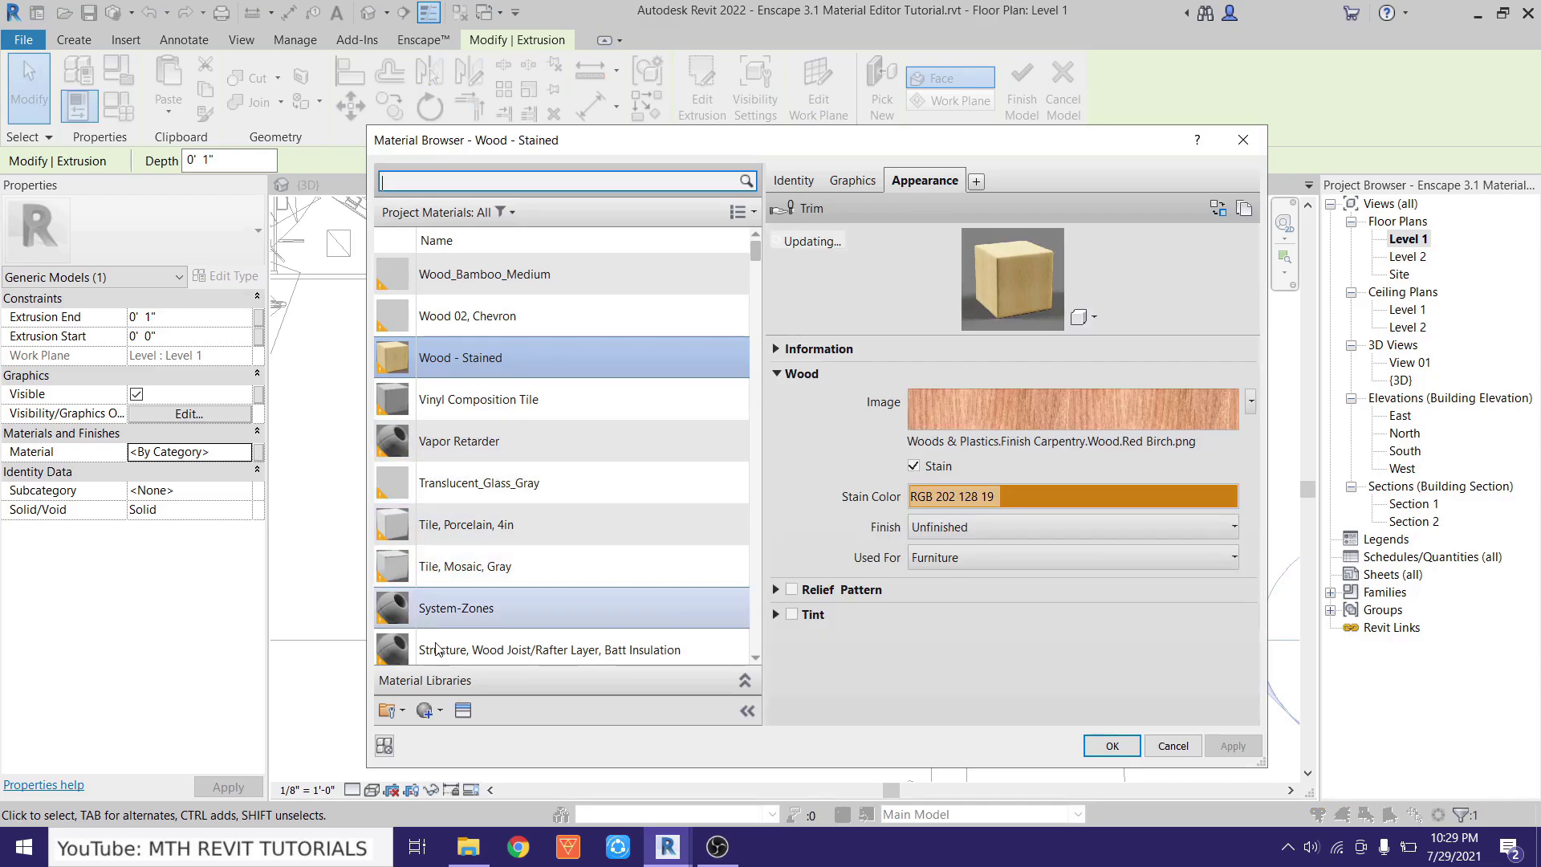
pyautogui.click(426, 710)
pyautogui.click(438, 736)
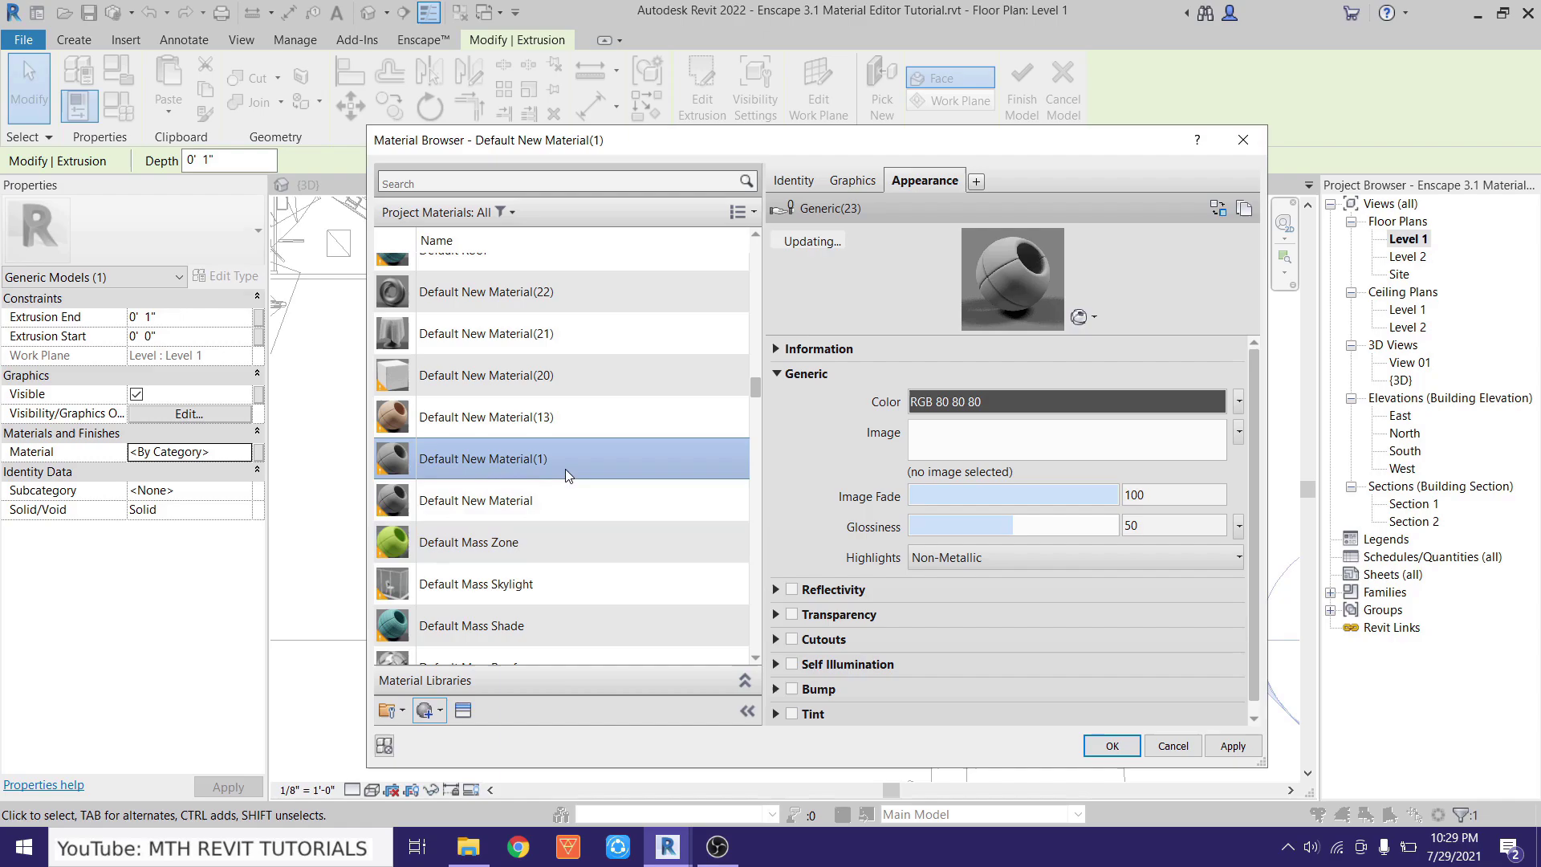
pyautogui.click(1112, 746)
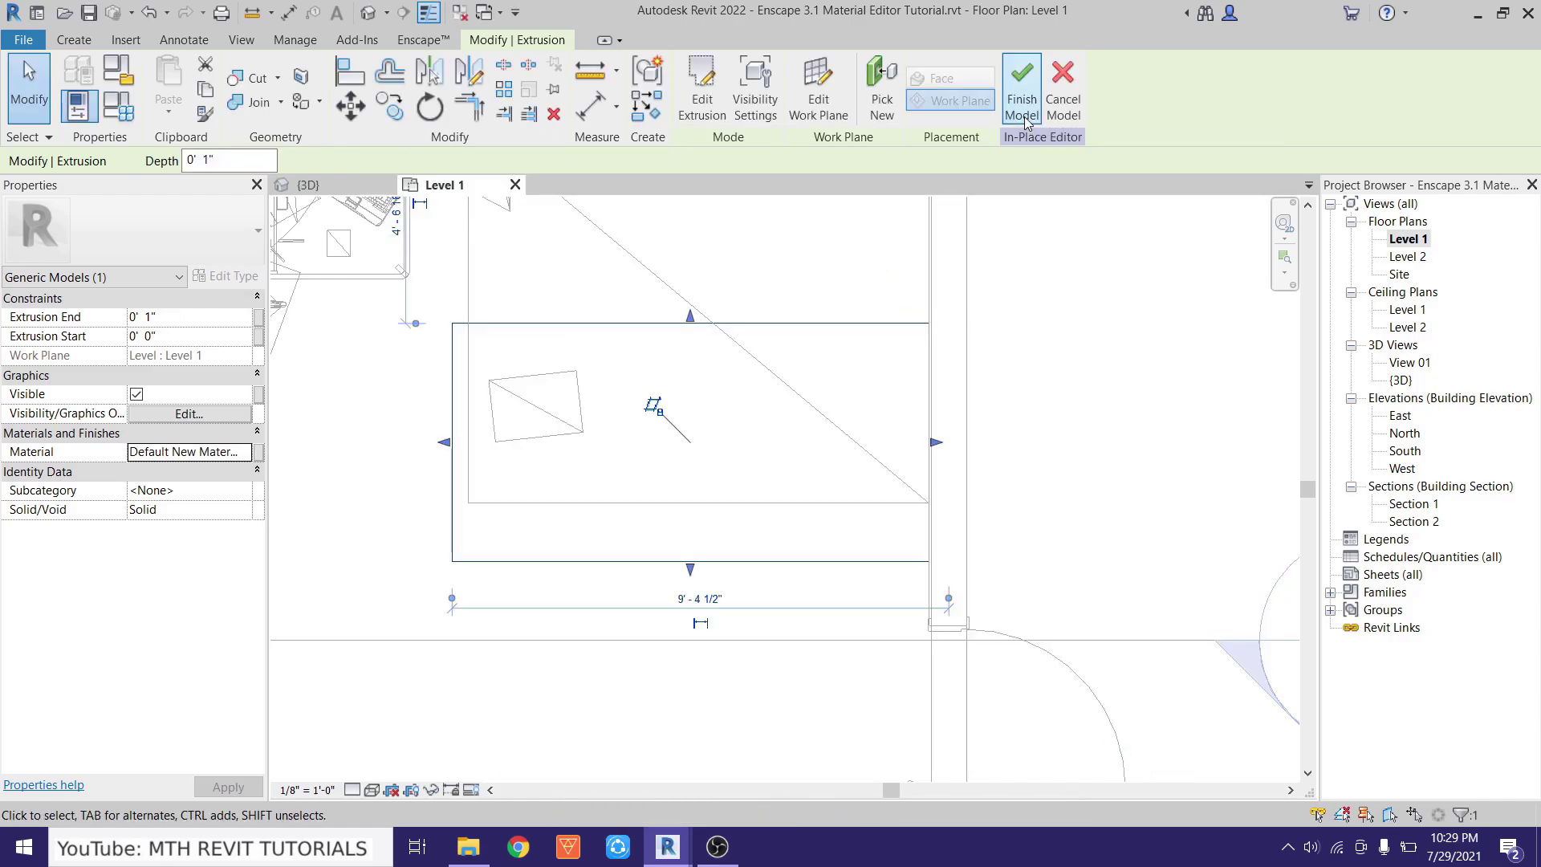
pyautogui.click(1022, 88)
pyautogui.click(993, 306)
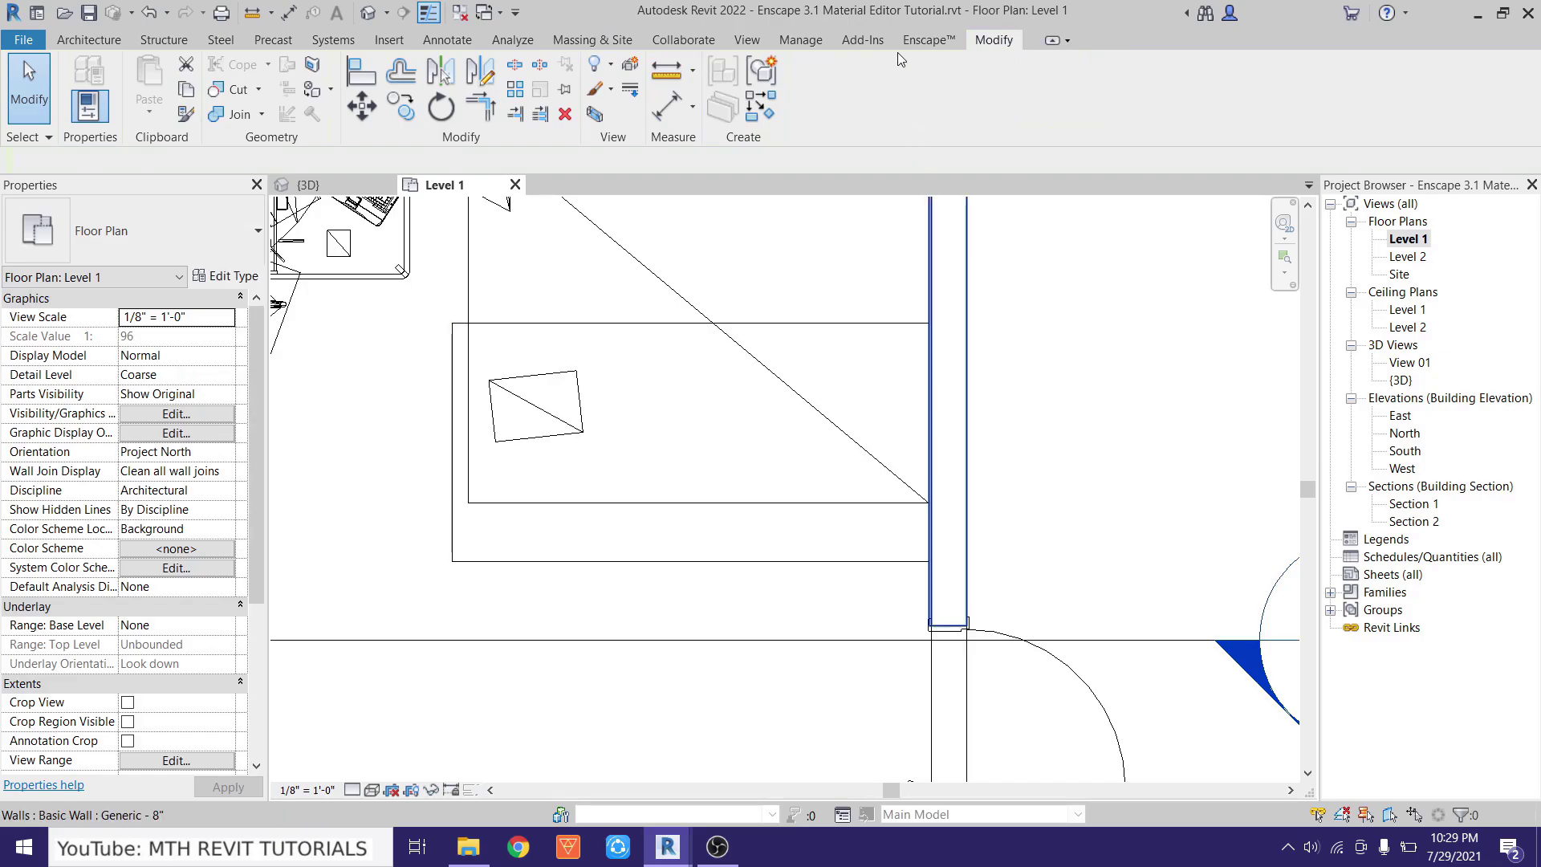
# Resume Enscape live updates and view the new carpet slab beneath the bed in the Enscape render.
pyautogui.click(929, 40)
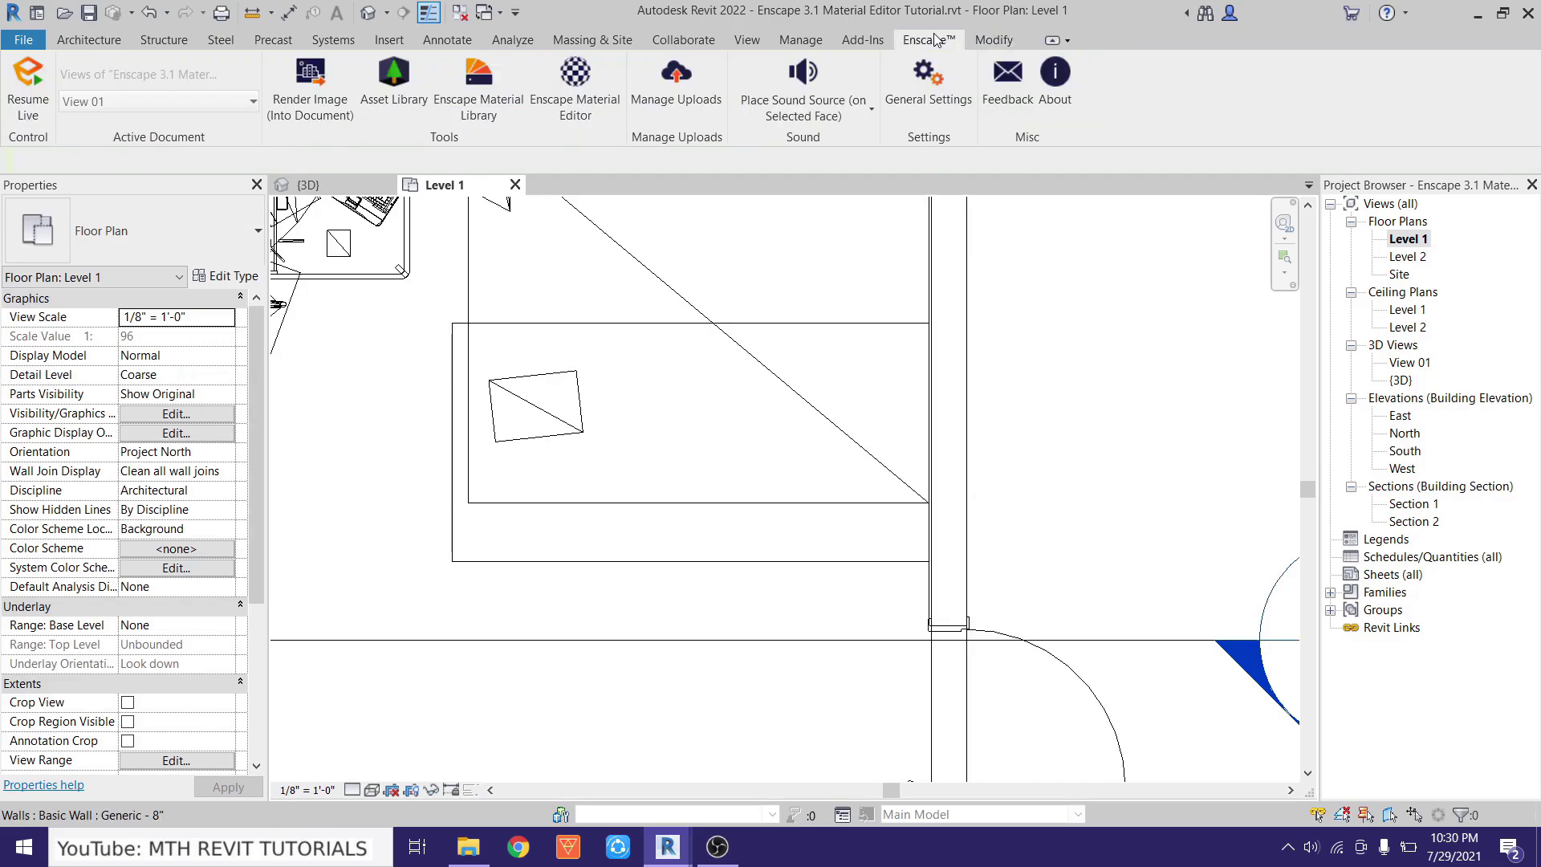
pyautogui.click(32, 117)
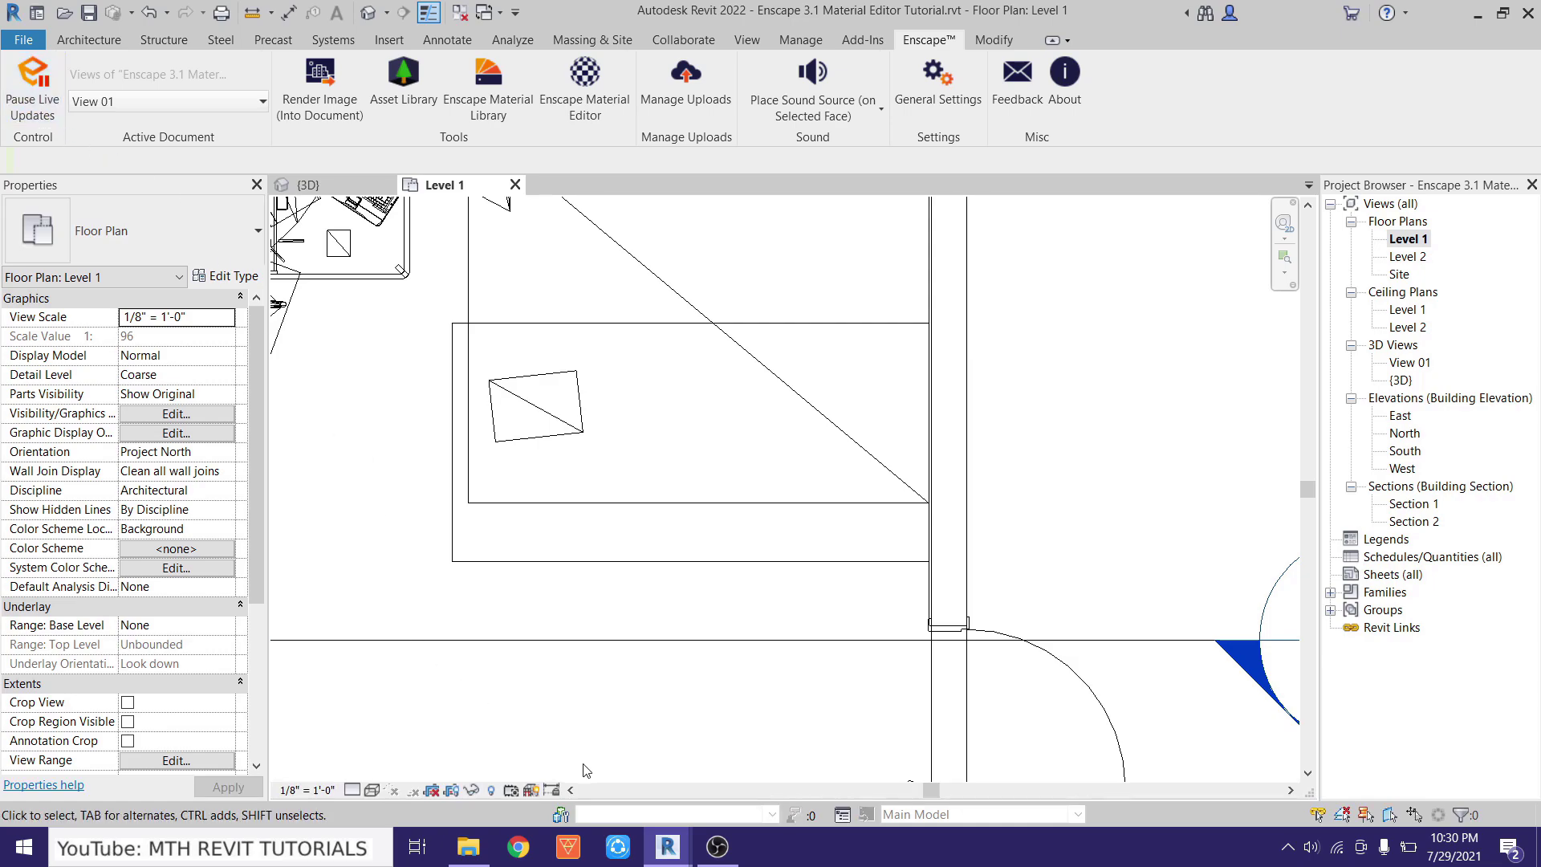
pyautogui.moveTo(667, 846)
pyautogui.click(845, 763)
pyautogui.moveTo(476, 491); pyautogui.dragTo(361, 546)
pyautogui.moveTo(526, 592); pyautogui.dragTo(541, 624)
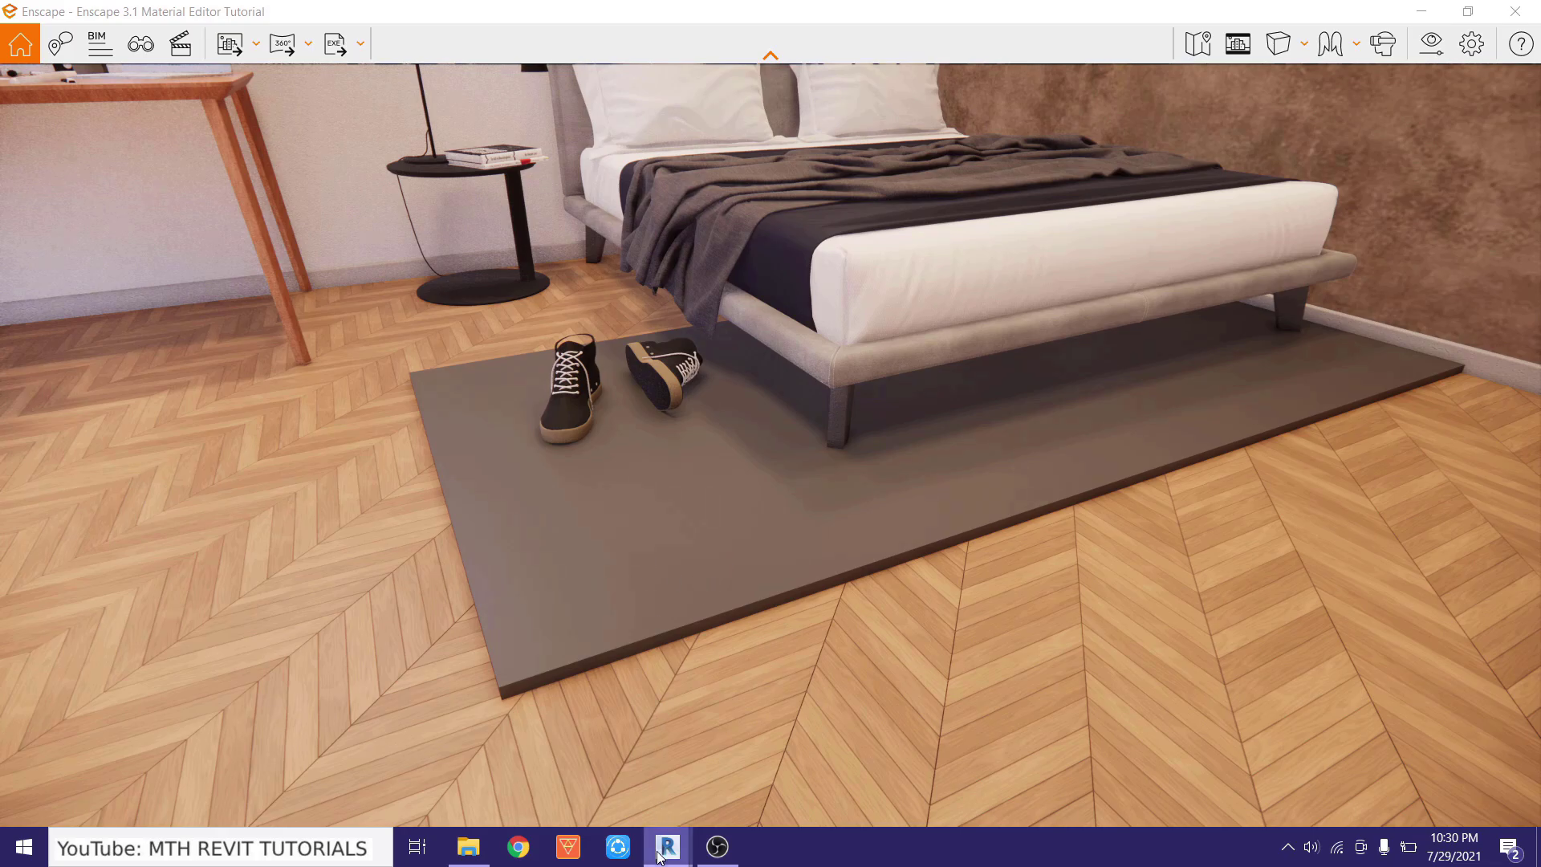
# Return to the Enscape Material Editor, find Default New Material(1) by searching "Default", and set its type to Carpet.
pyautogui.moveTo(659, 856)
pyautogui.click(650, 763)
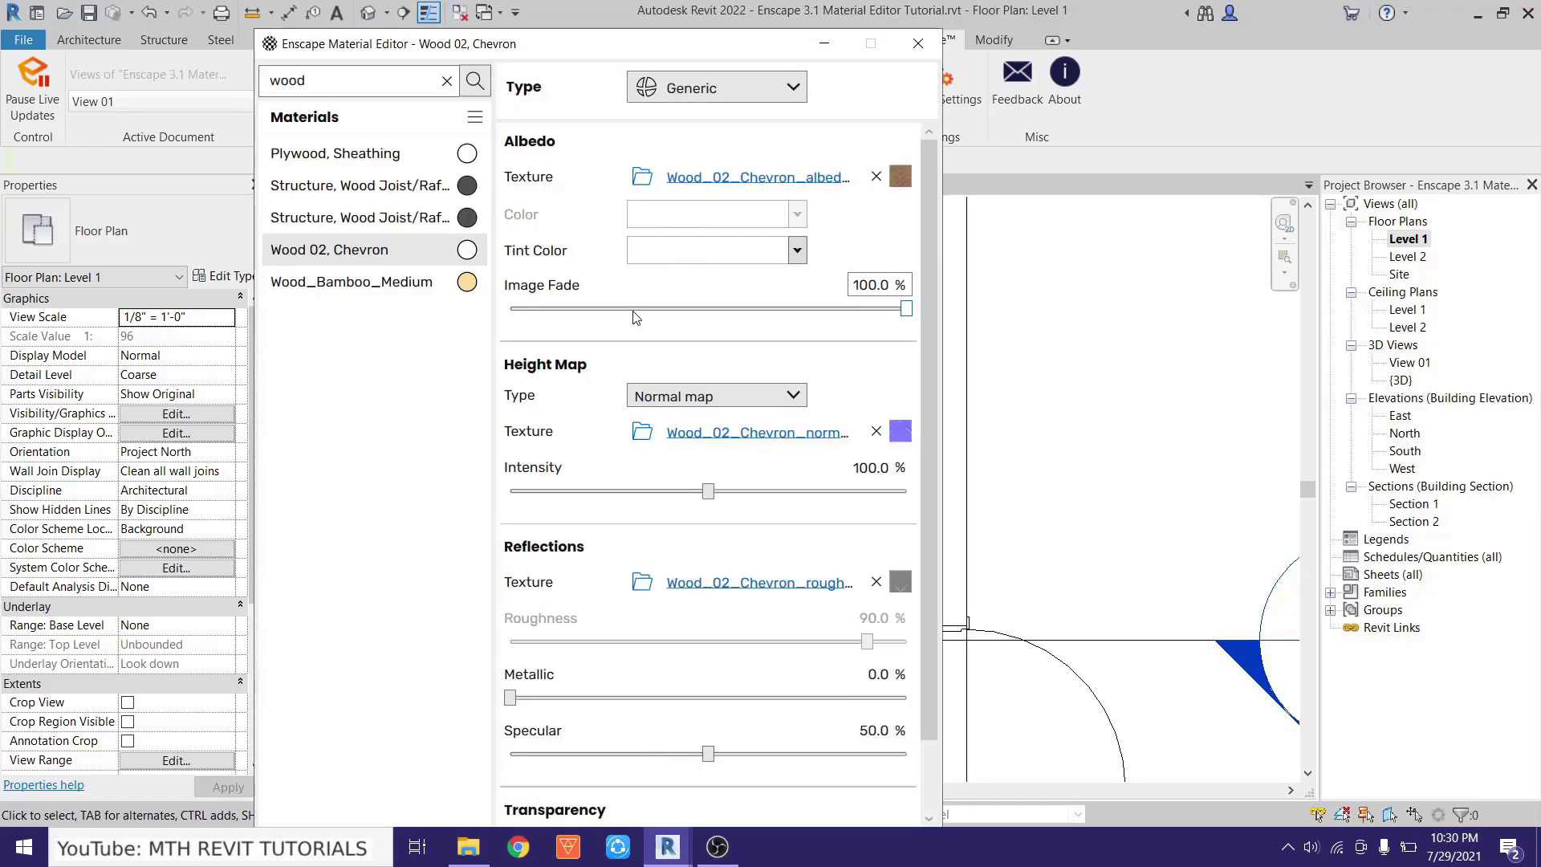
pyautogui.doubleClick(337, 76)
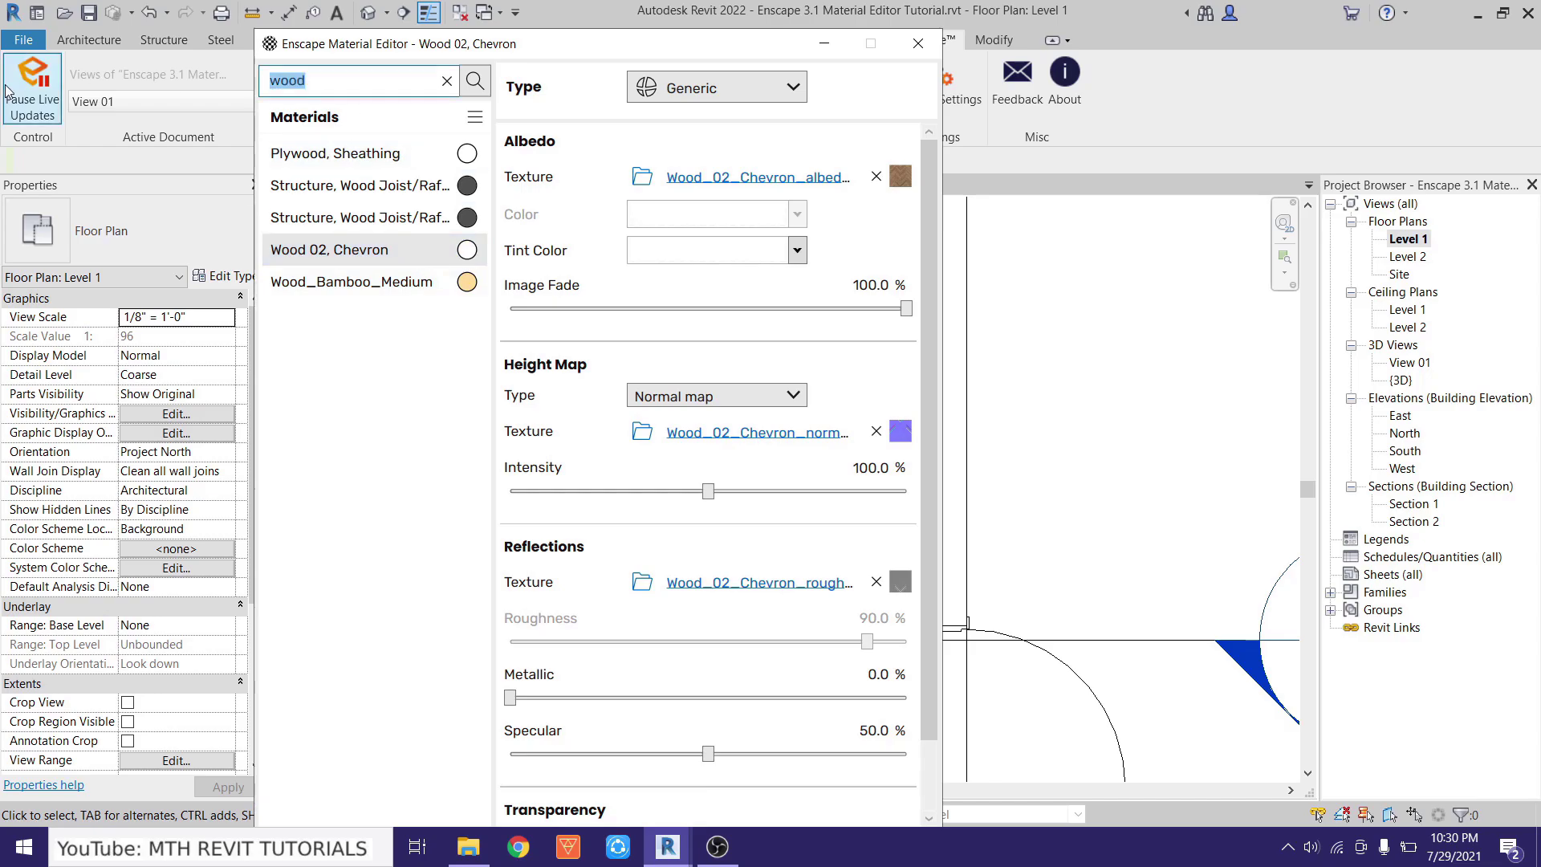
pyautogui.write('Default')
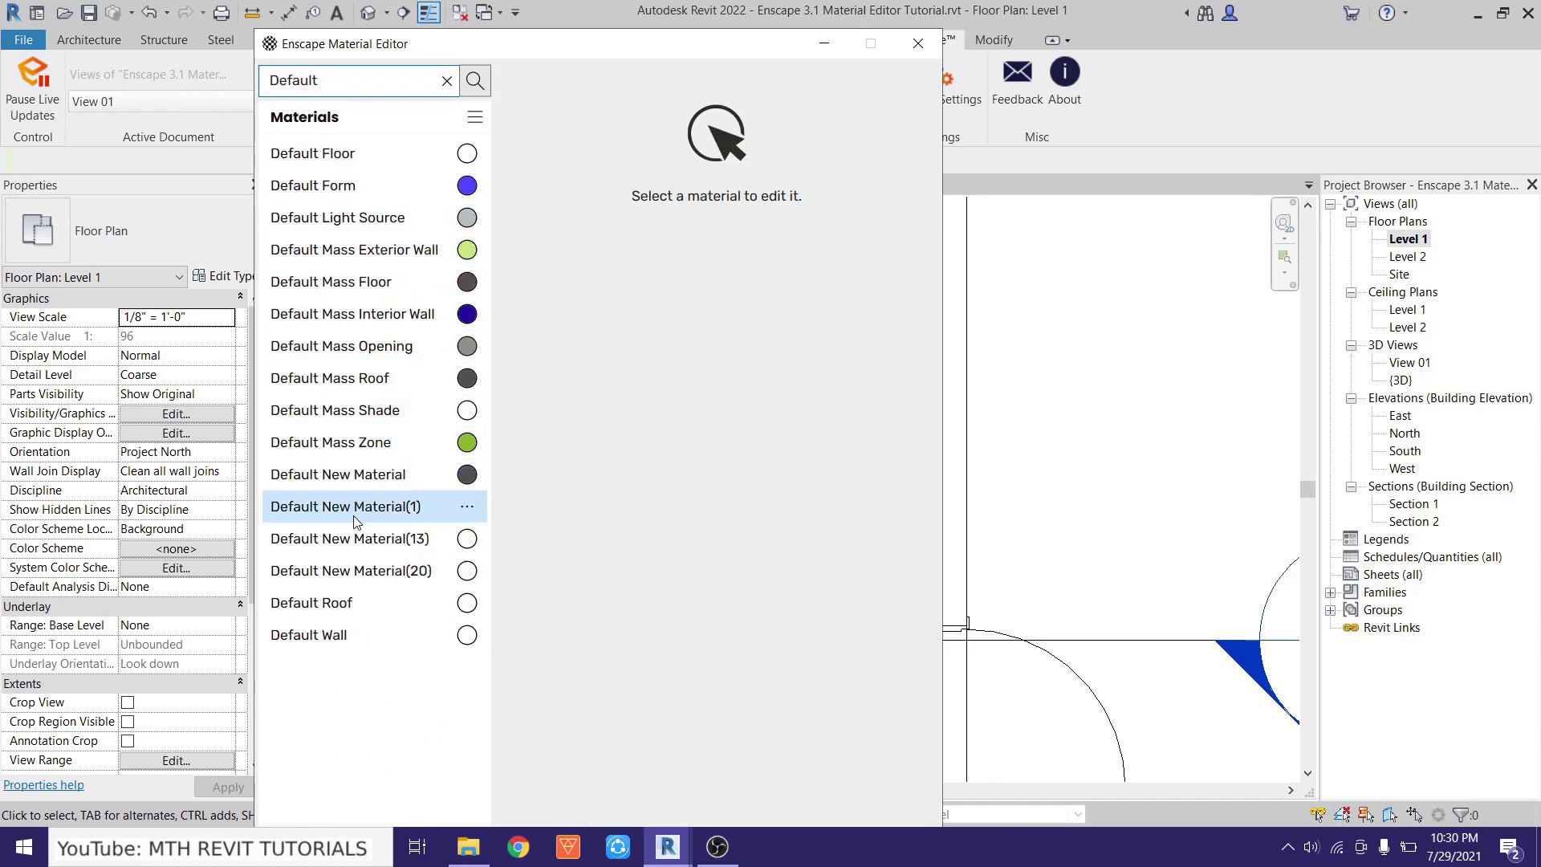
pyautogui.click(382, 514)
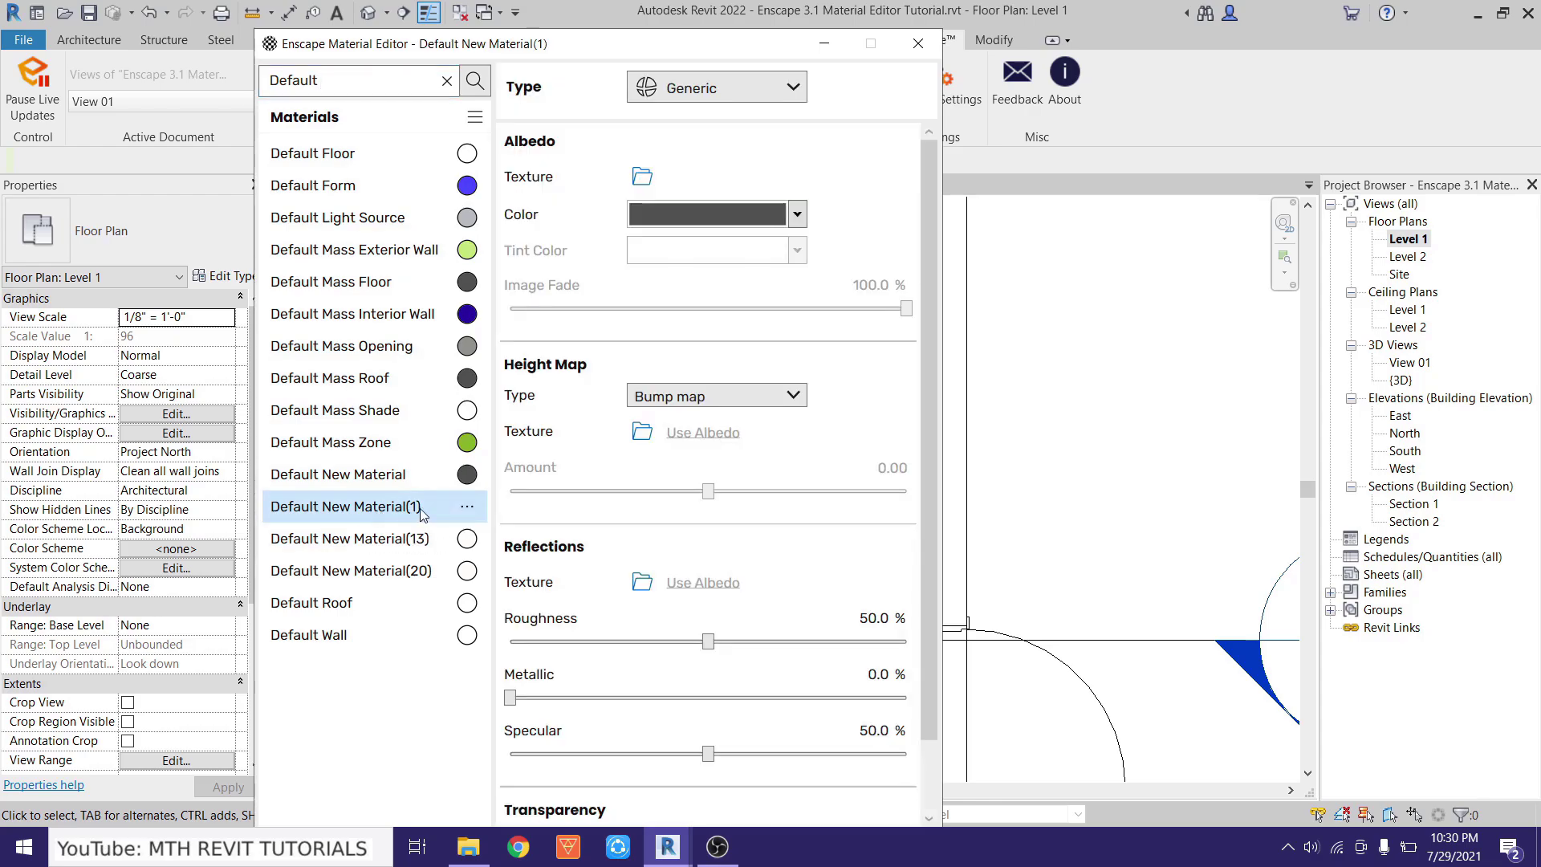
pyautogui.click(691, 90)
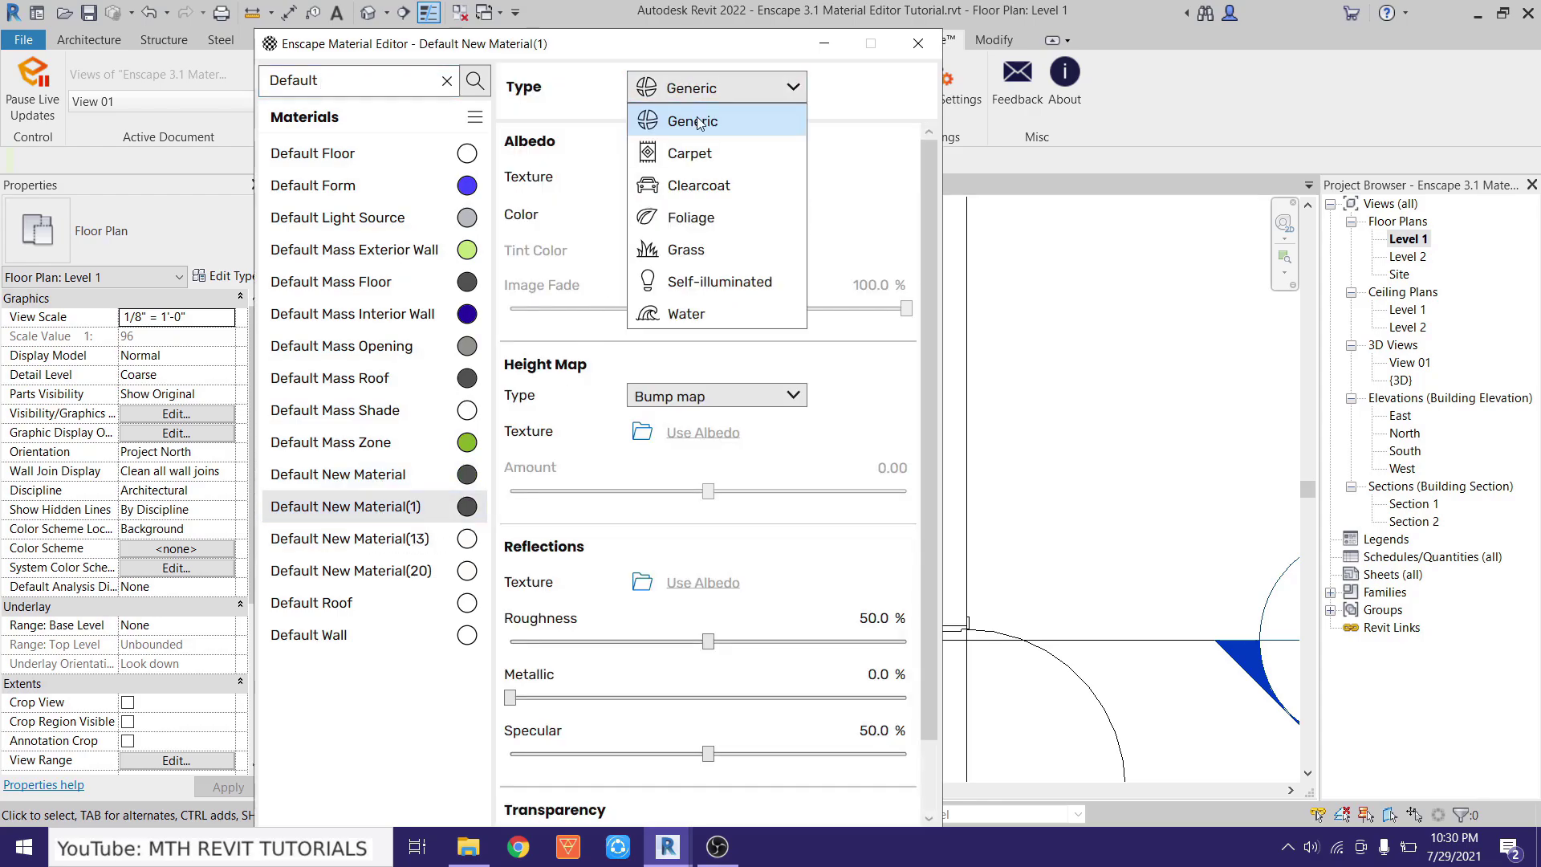
pyautogui.click(695, 152)
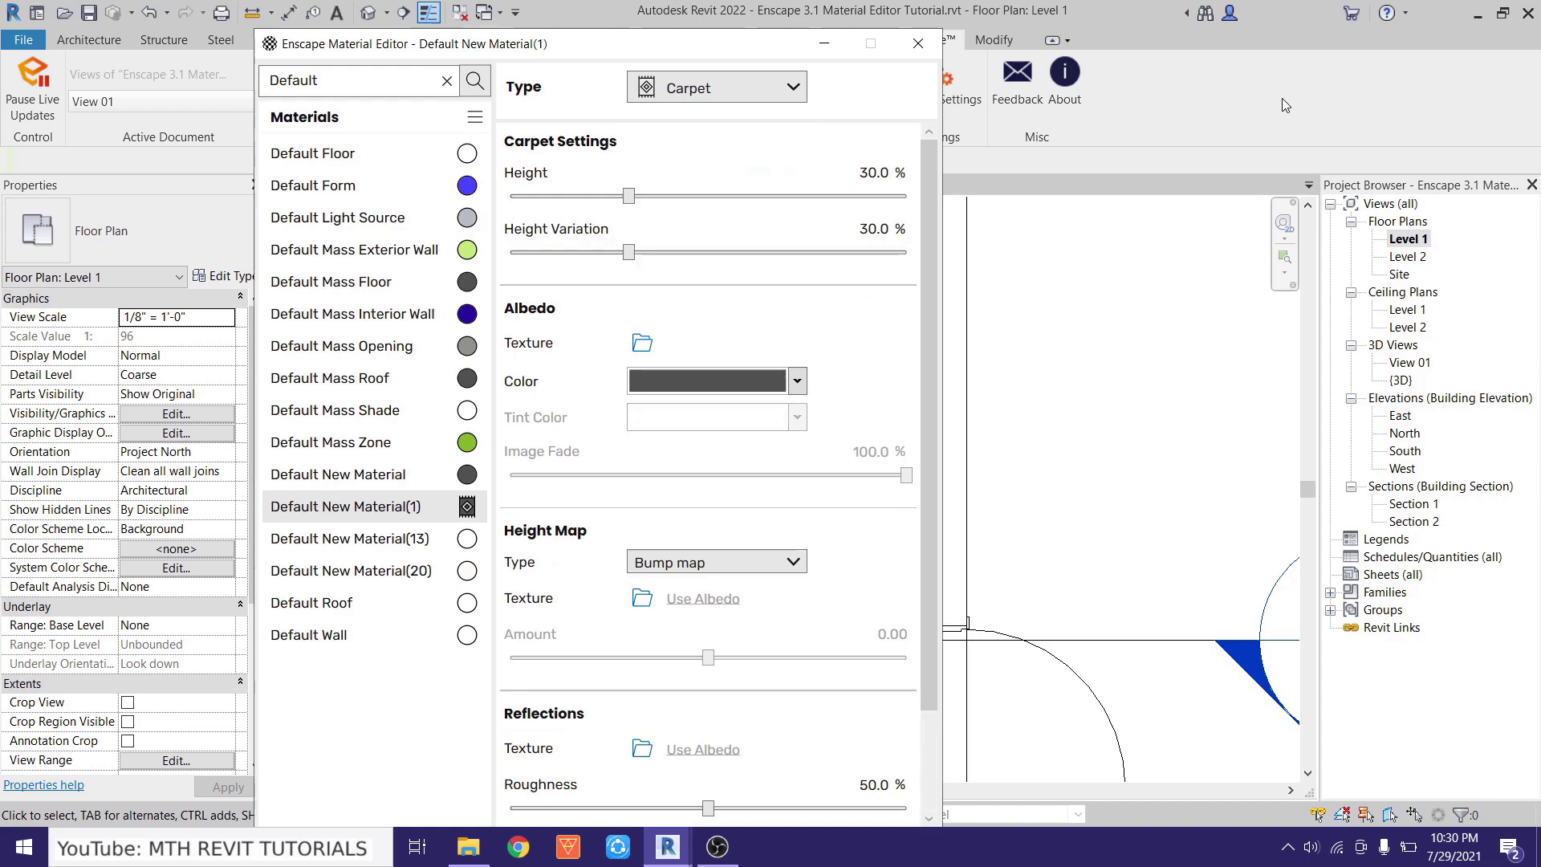
# Switch to the Enscape render and examine the carpet fibres up close around the shoes.
pyautogui.moveTo(667, 847)
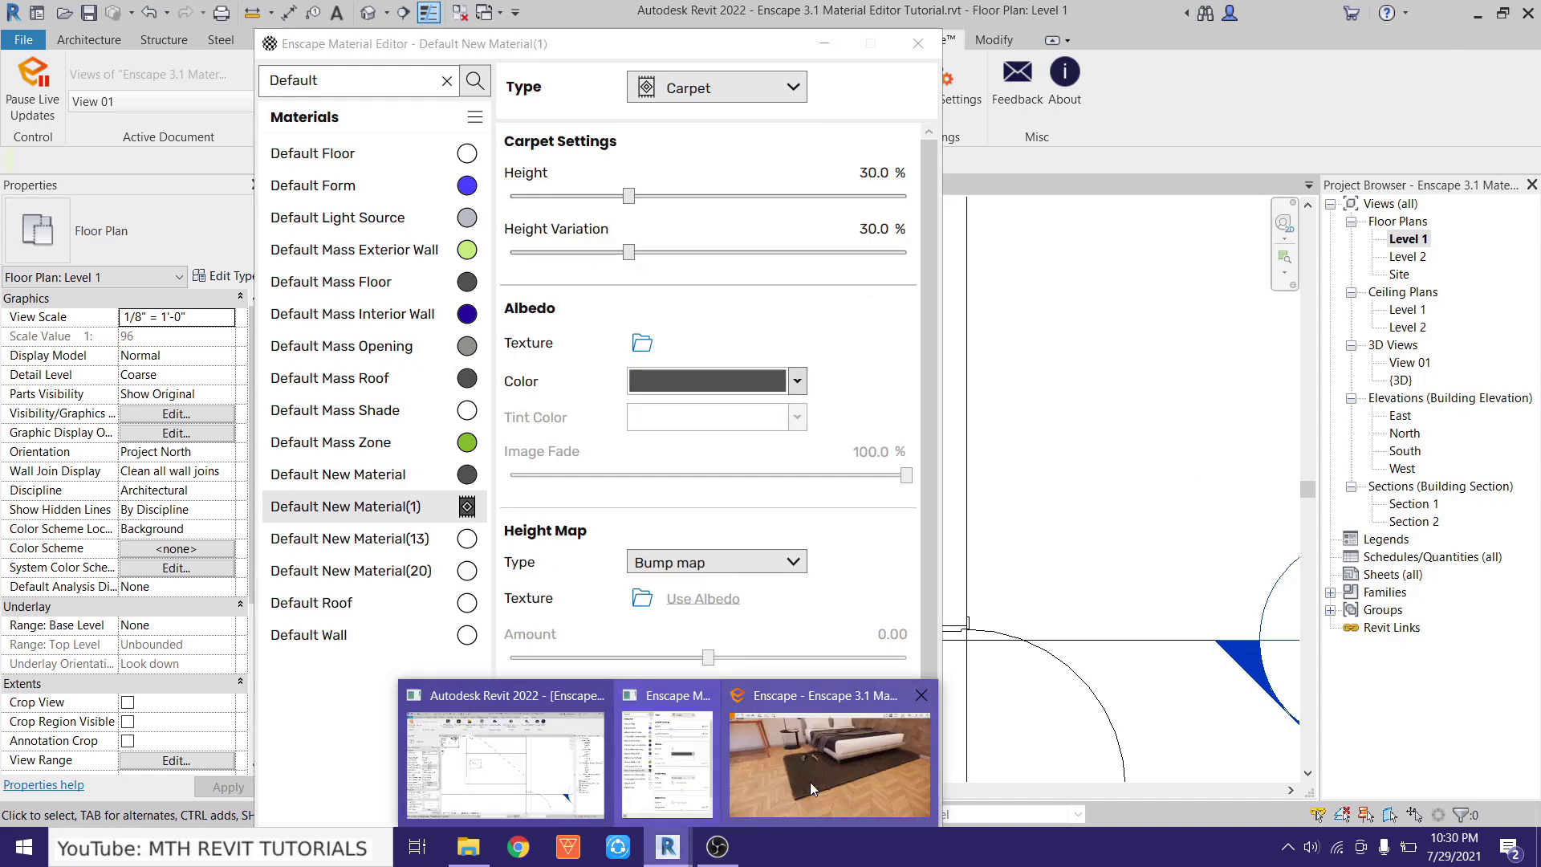
pyautogui.click(802, 771)
pyautogui.press('w')
pyautogui.moveTo(666, 615); pyautogui.dragTo(794, 635)
pyautogui.press('a')
pyautogui.press('w')
pyautogui.moveTo(795, 417); pyautogui.dragTo(728, 413)
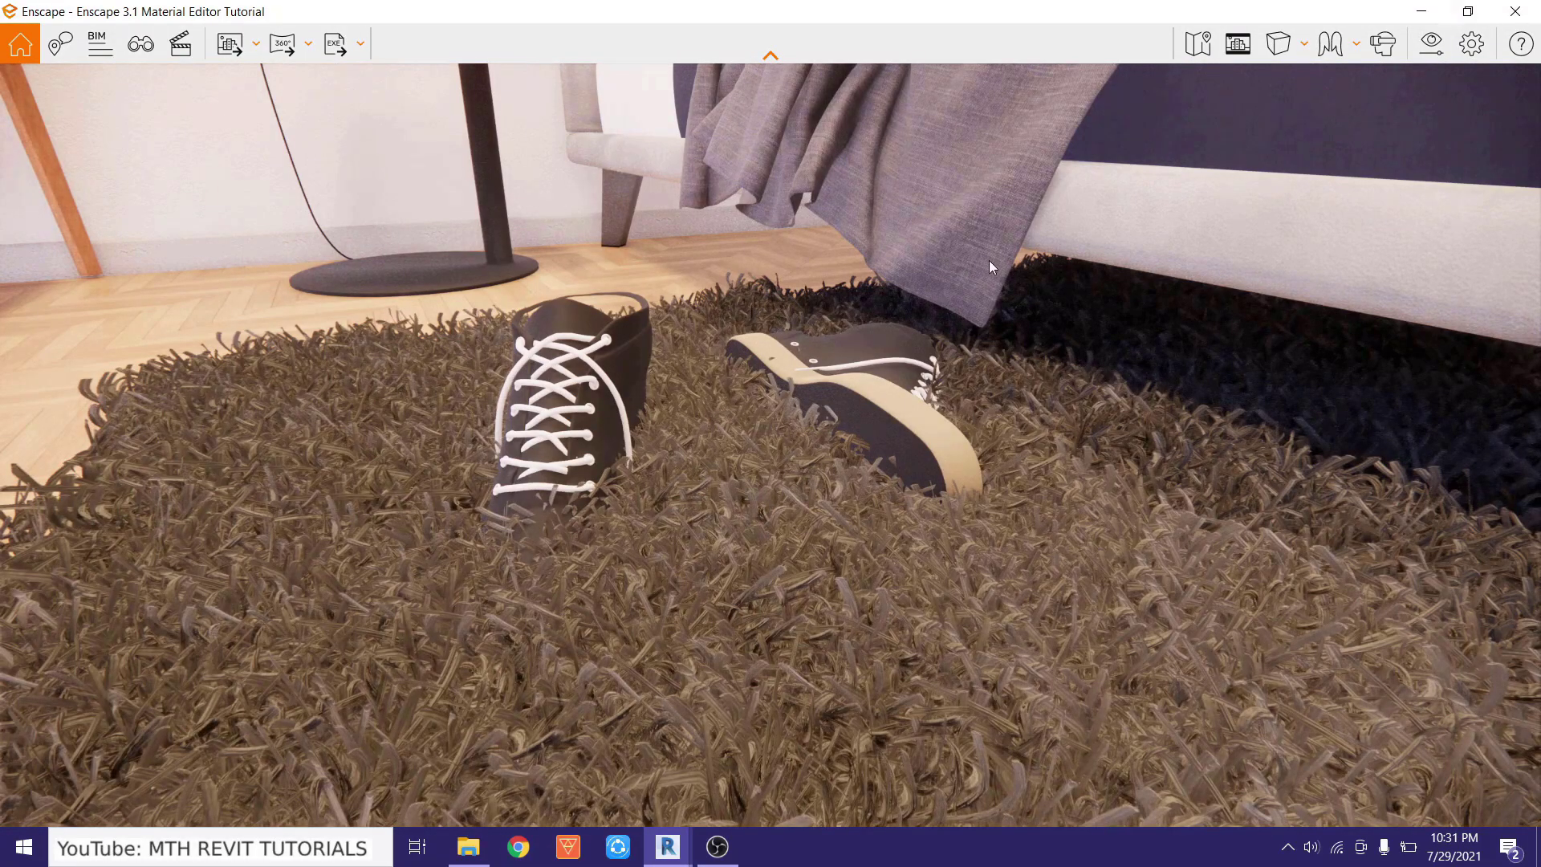
# Arrange the Enscape Material Editor and the reduced render window side by side.
pyautogui.click(1461, 13)
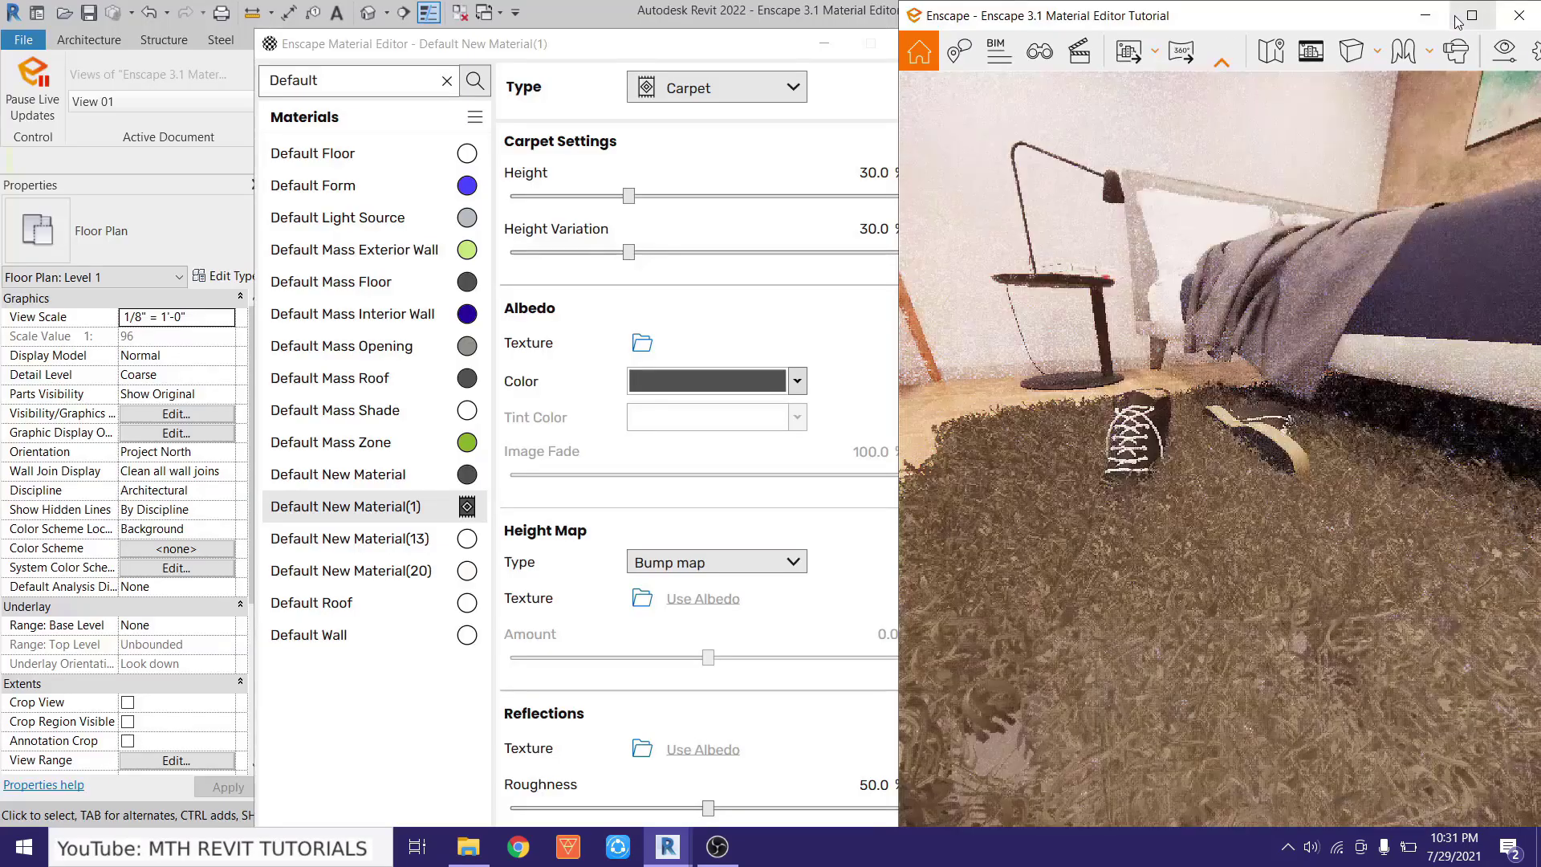
pyautogui.moveTo(689, 47); pyautogui.dragTo(565, 38)
pyautogui.click(1503, 15)
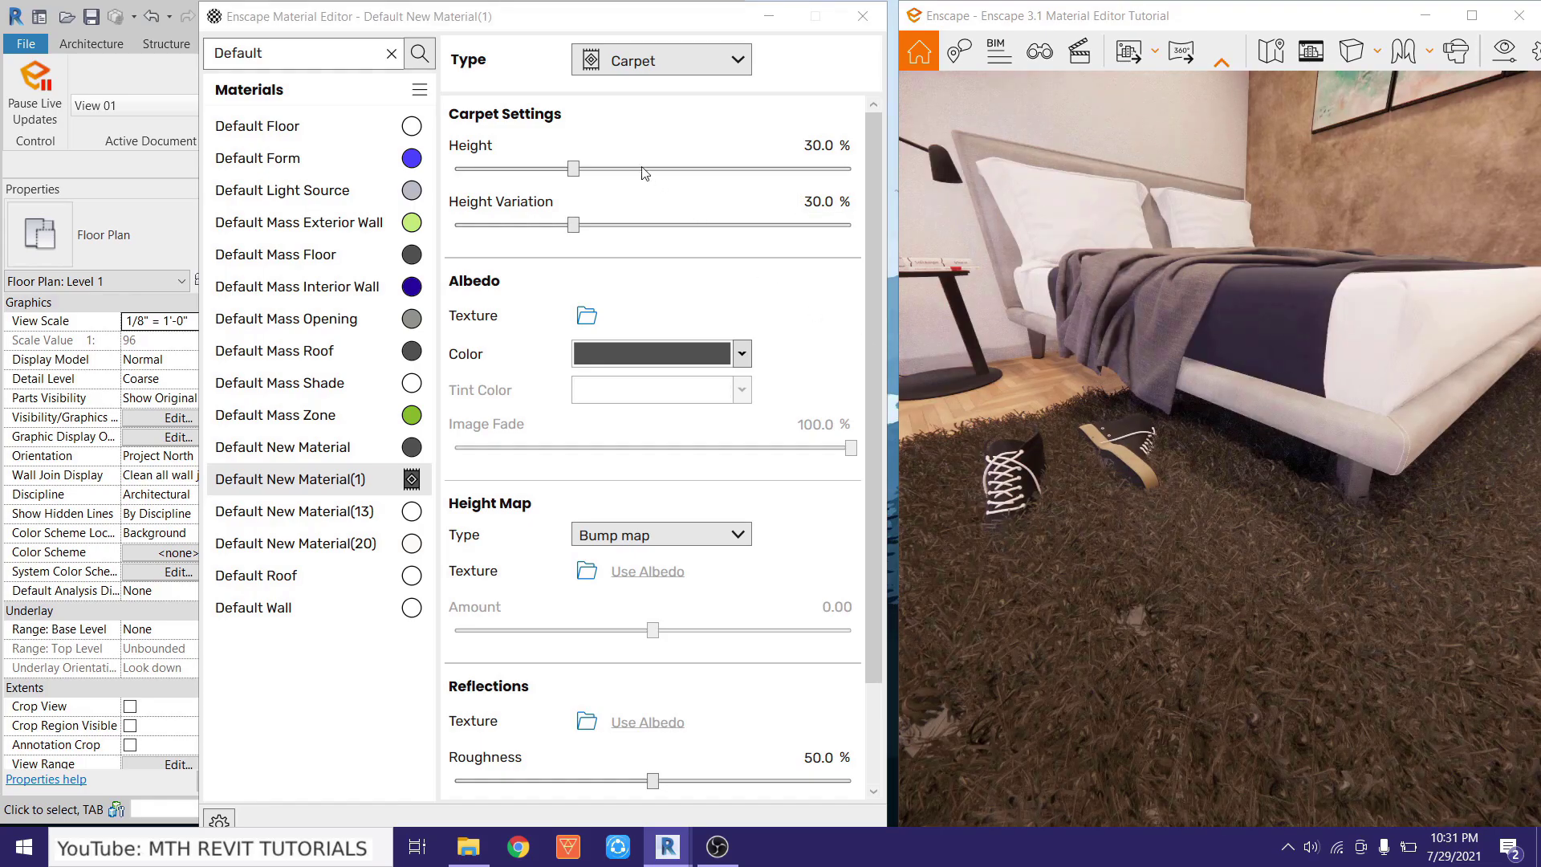
# Reduce the carpet height of Default New Material(1) to 26.4%.
pyautogui.moveTo(491, 165)
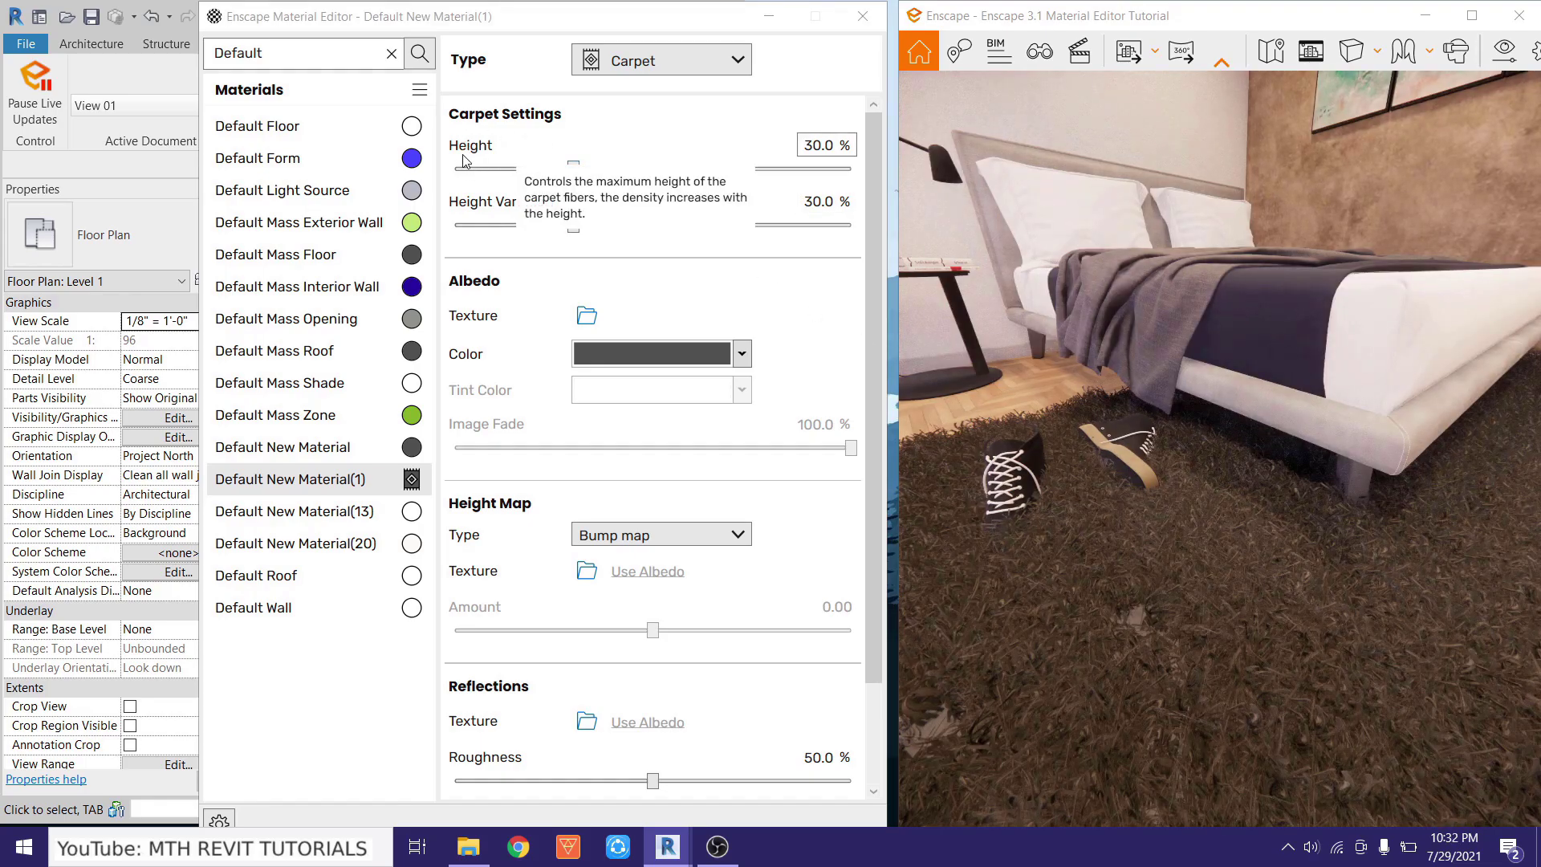
pyautogui.moveTo(453, 213)
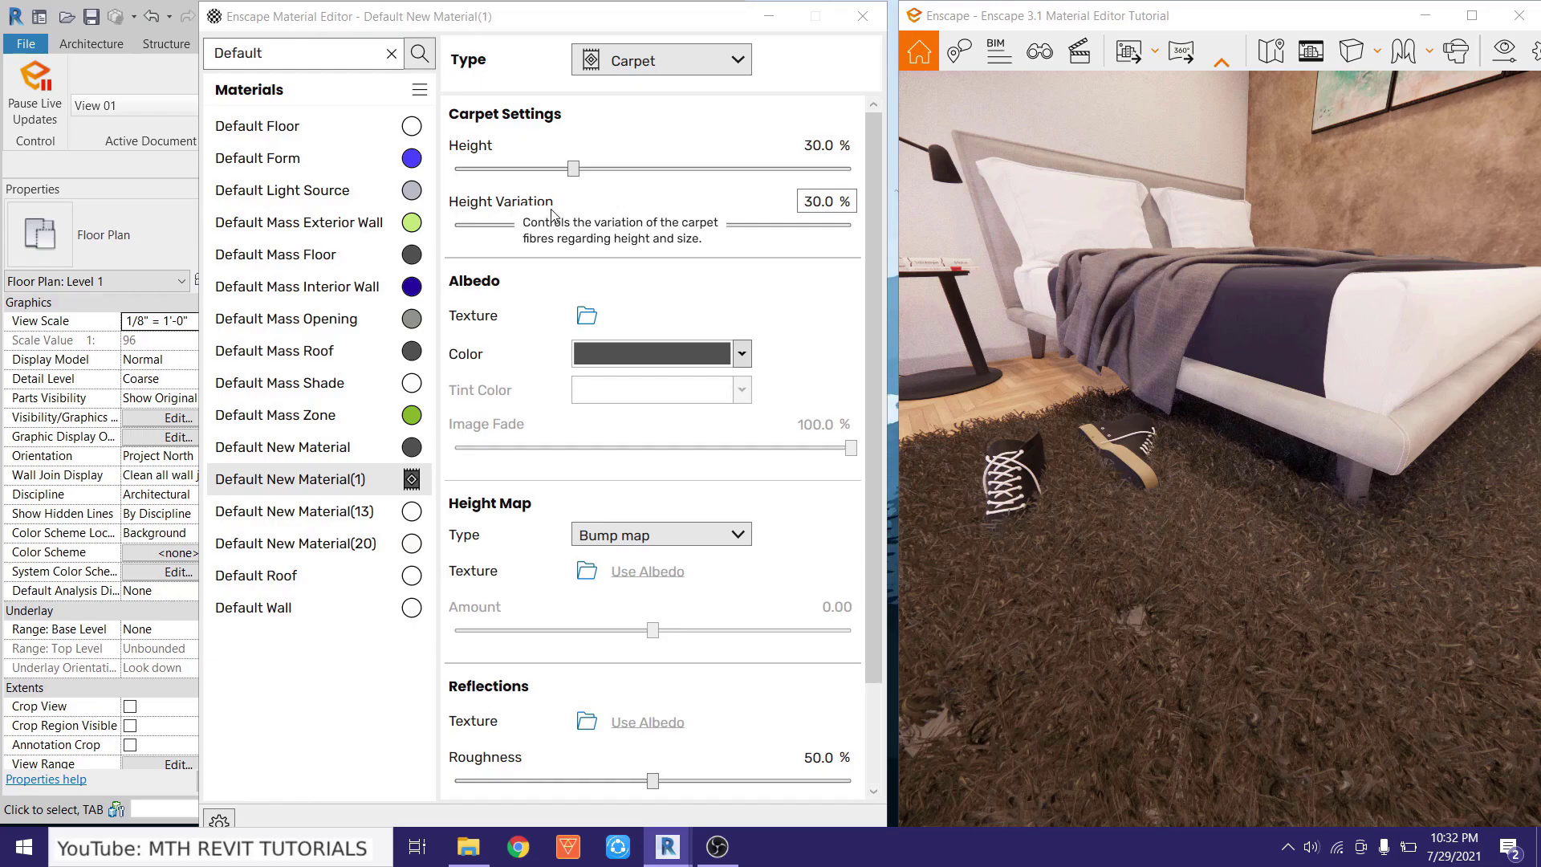
pyautogui.moveTo(575, 177)
pyautogui.moveTo(575, 172); pyautogui.dragTo(561, 174)
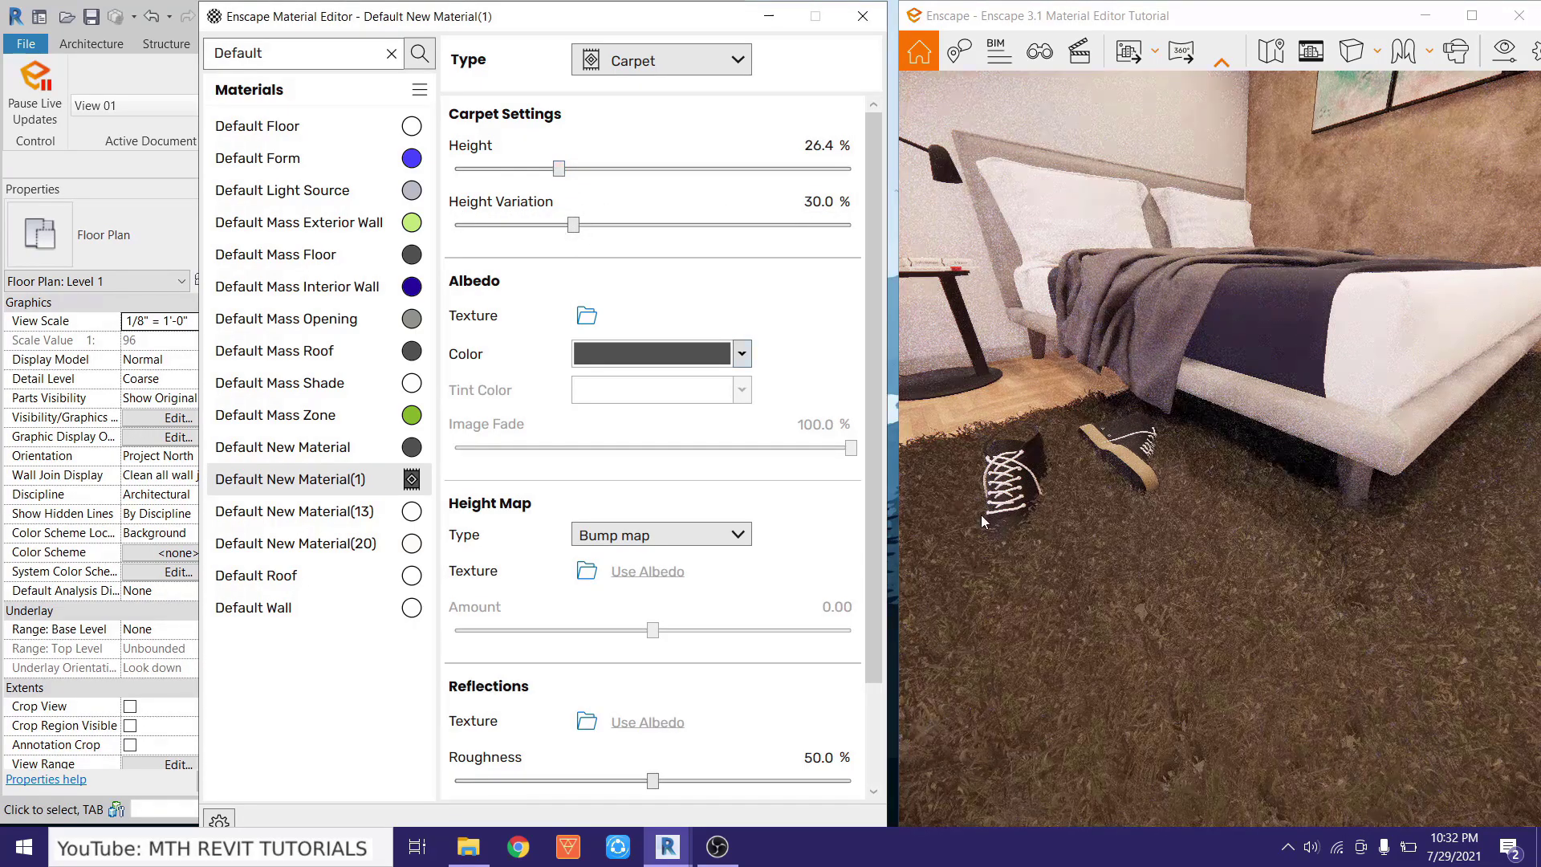
# Move in close to the shoe in the Enscape render and inspect the carpet fibres at ground level.
pyautogui.click(1188, 450)
pyautogui.press('w')
pyautogui.press('w')
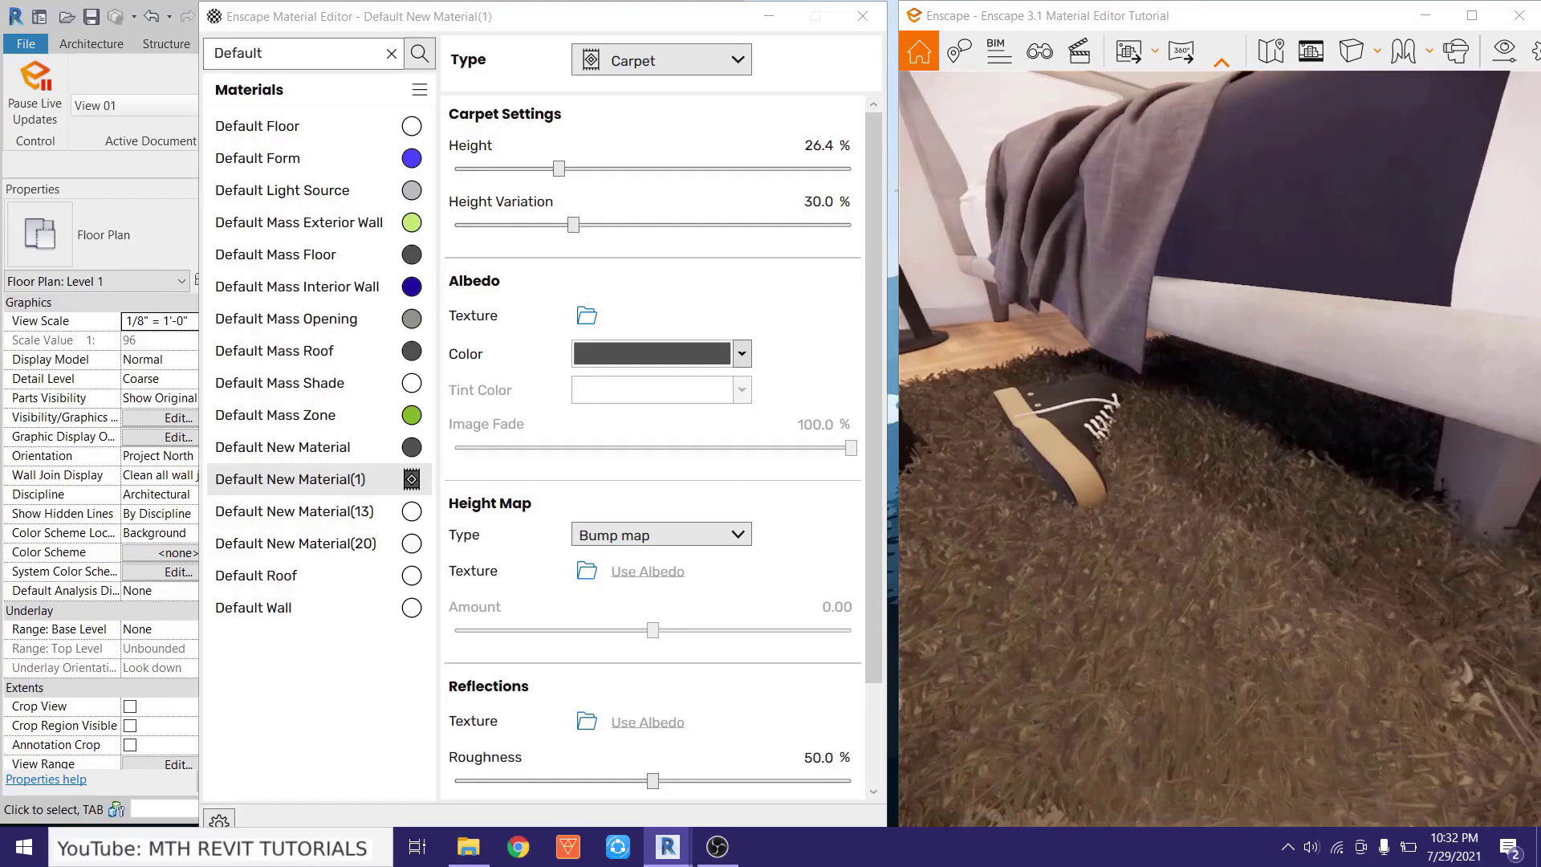
pyautogui.press('w')
pyautogui.moveTo(1070, 655); pyautogui.dragTo(933, 490)
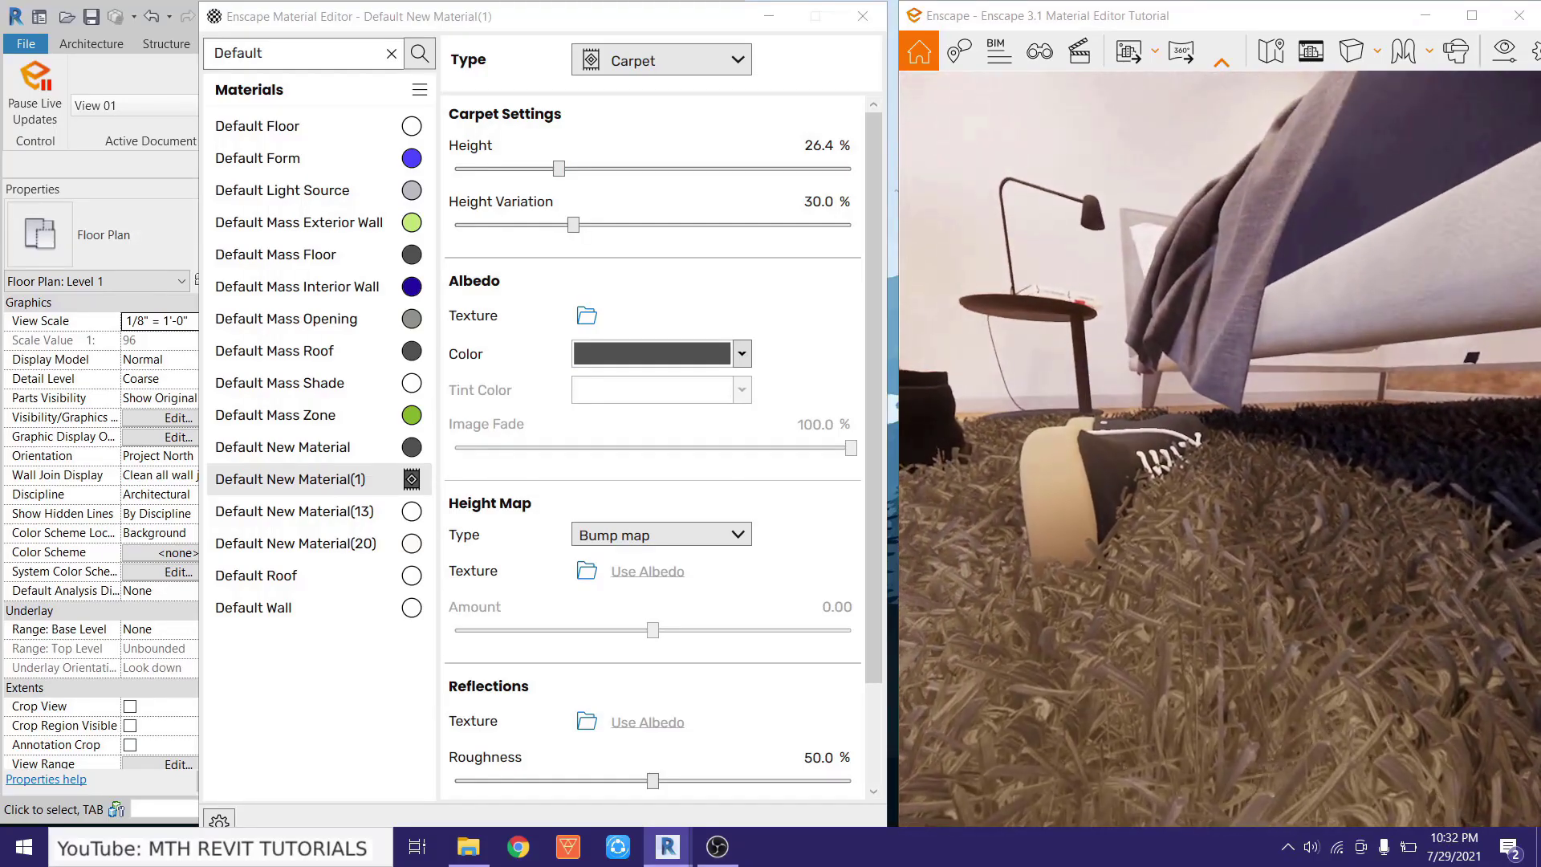
# Set the carpet height to 8.1% and its height variation to 17.9%.
pyautogui.click(559, 168)
pyautogui.moveTo(560, 168); pyautogui.dragTo(489, 198)
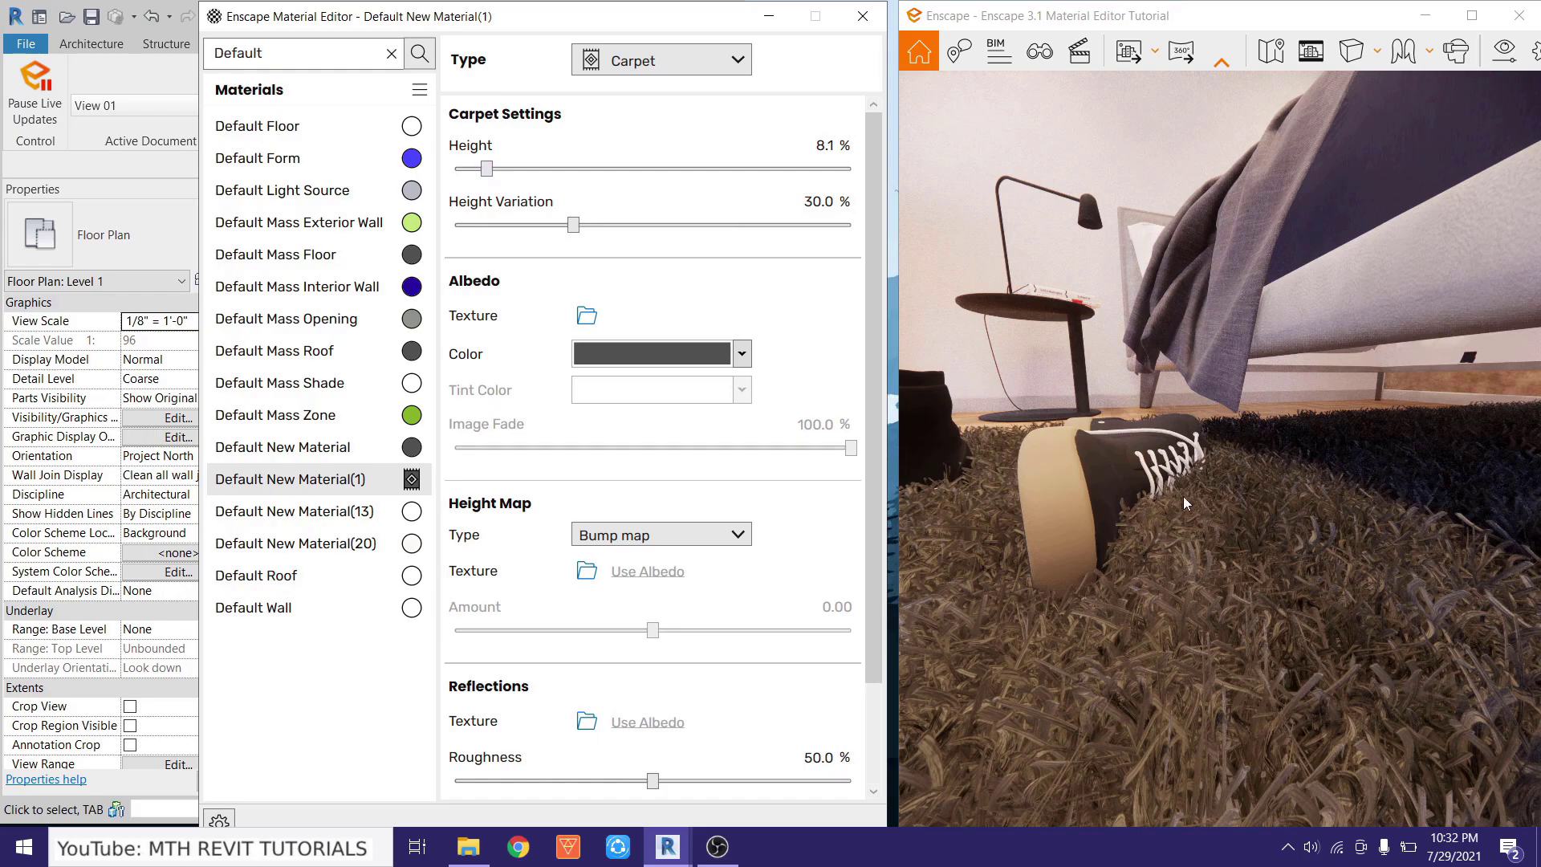
pyautogui.moveTo(573, 228); pyautogui.dragTo(525, 269)
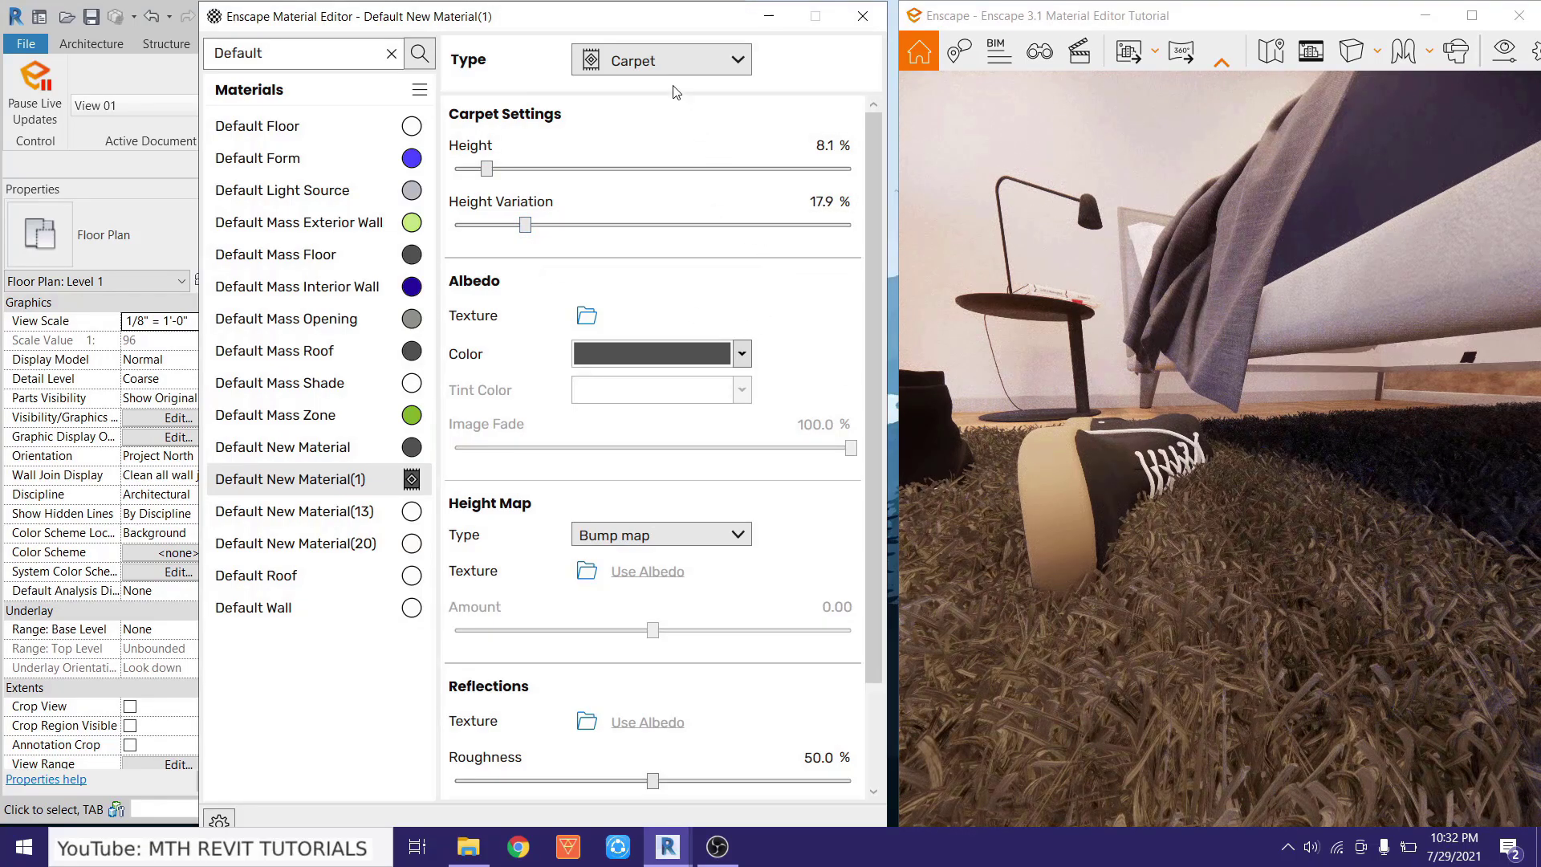
# Change the material type to Grass with a height of 26.2% and a dark golden albedo color.
pyautogui.click(656, 63)
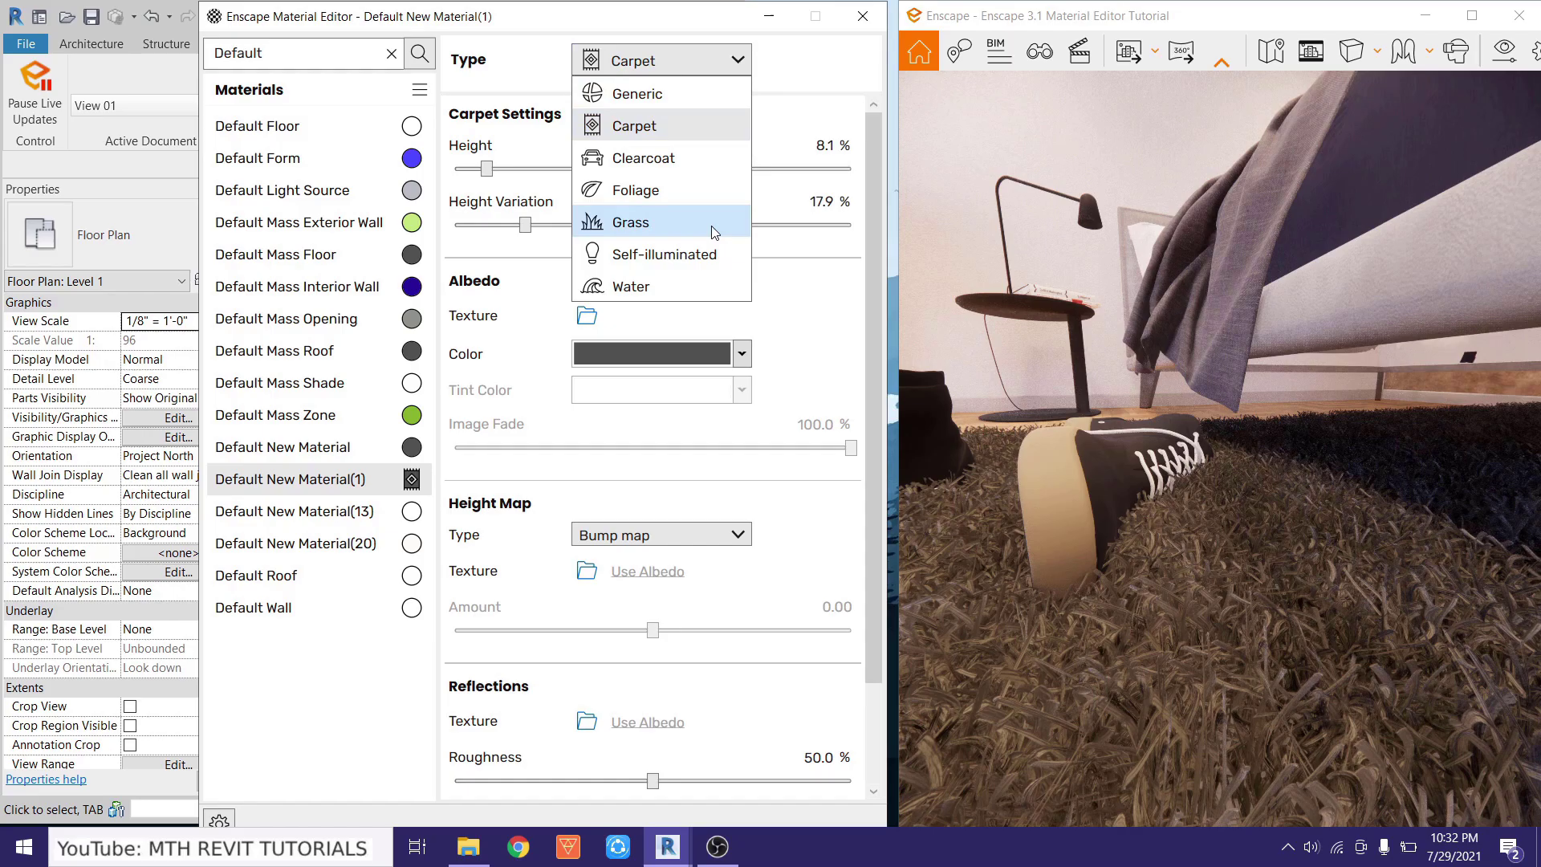
pyautogui.click(633, 233)
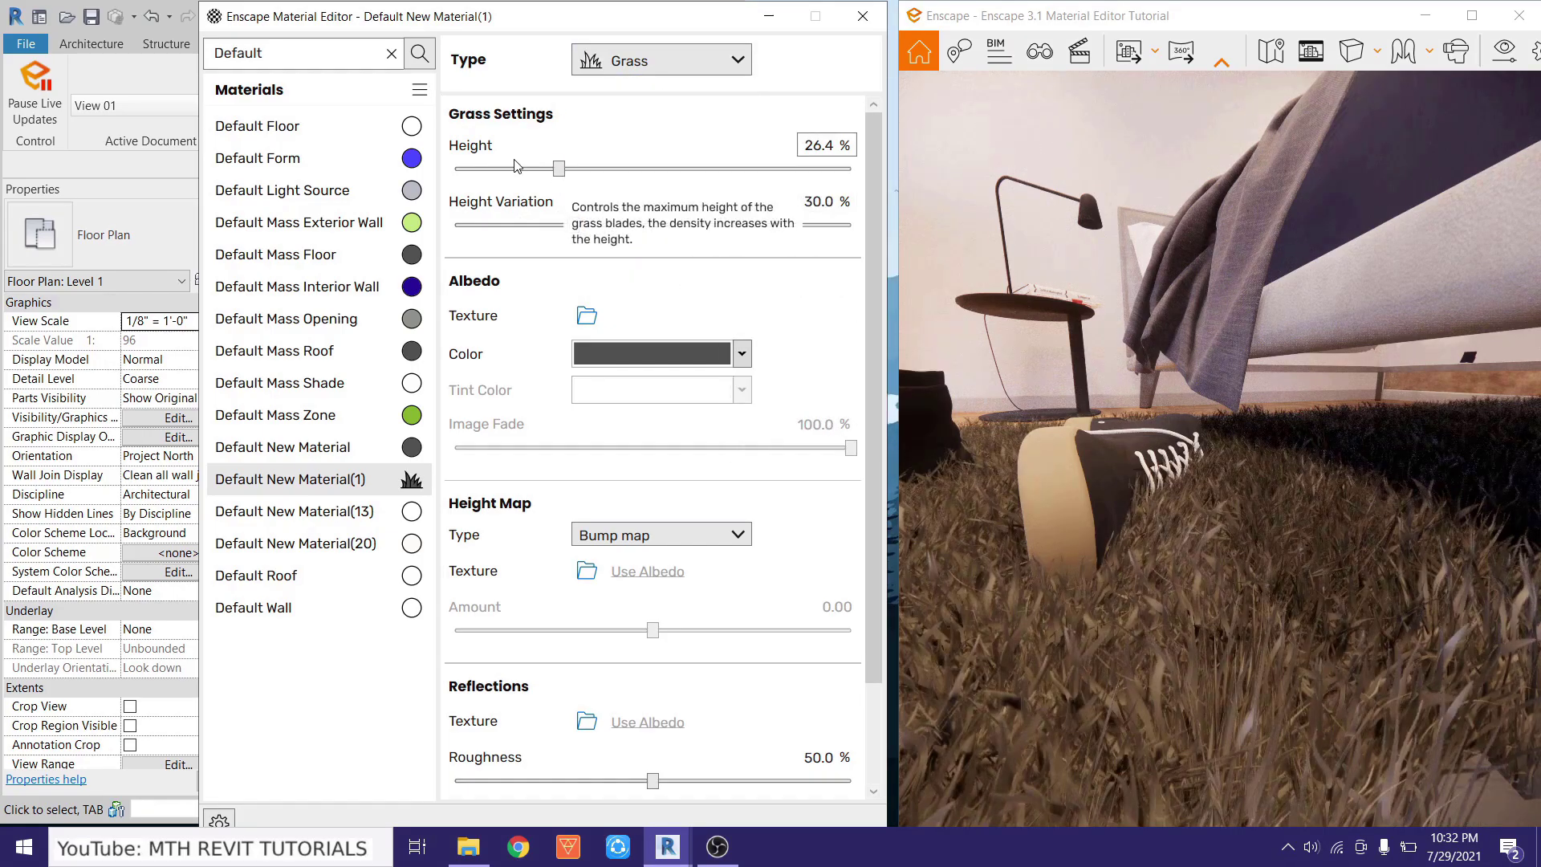
pyautogui.moveTo(560, 170)
pyautogui.mouseDown()
pyautogui.moveTo(598, 170)
pyautogui.moveTo(560, 169)
pyautogui.mouseUp()
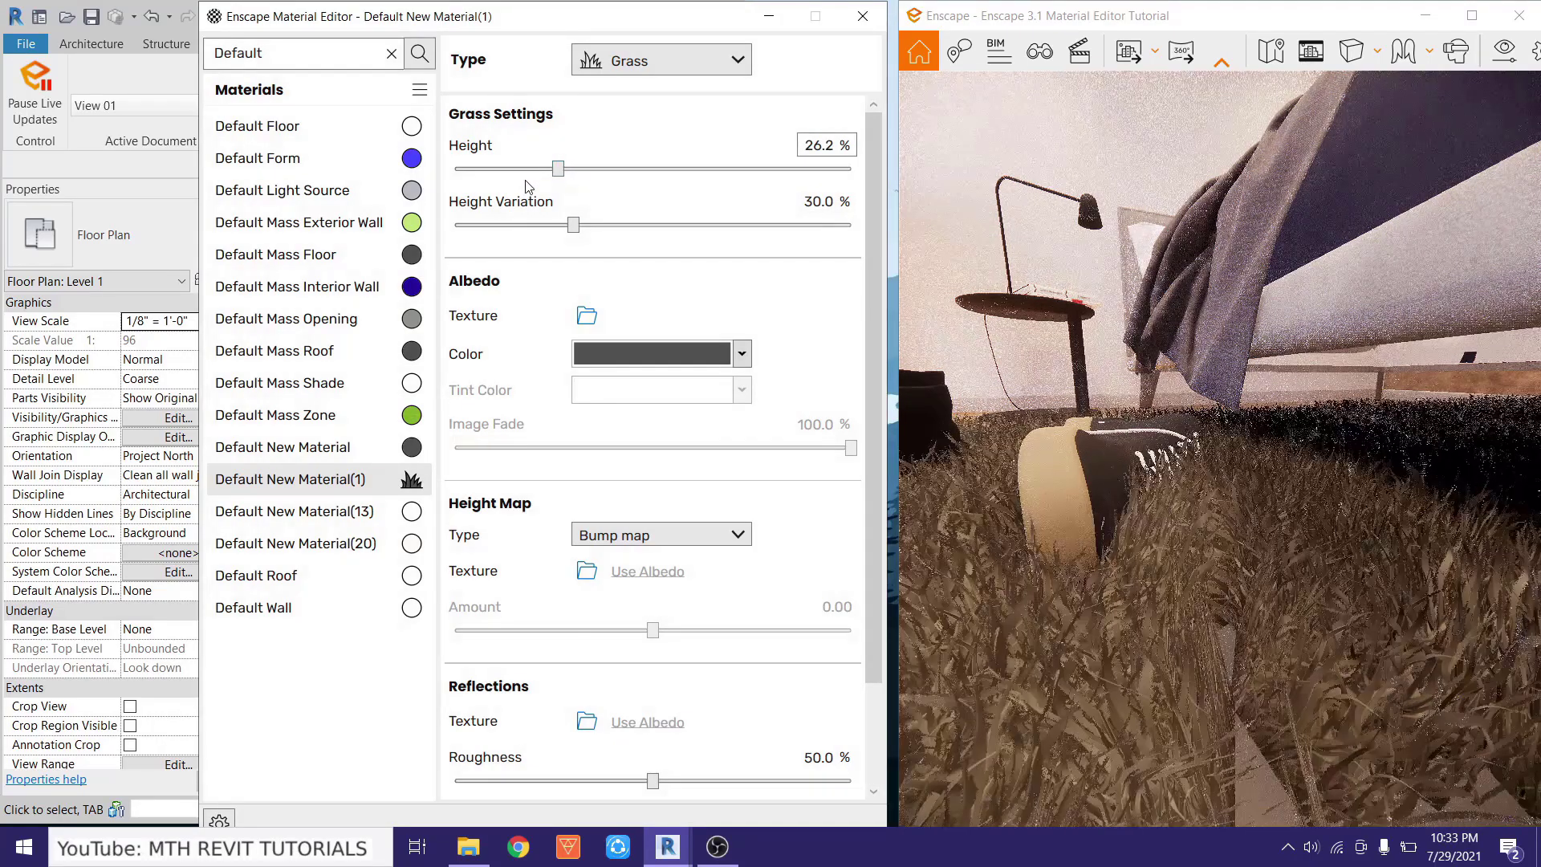
pyautogui.click(710, 353)
pyautogui.click(698, 496)
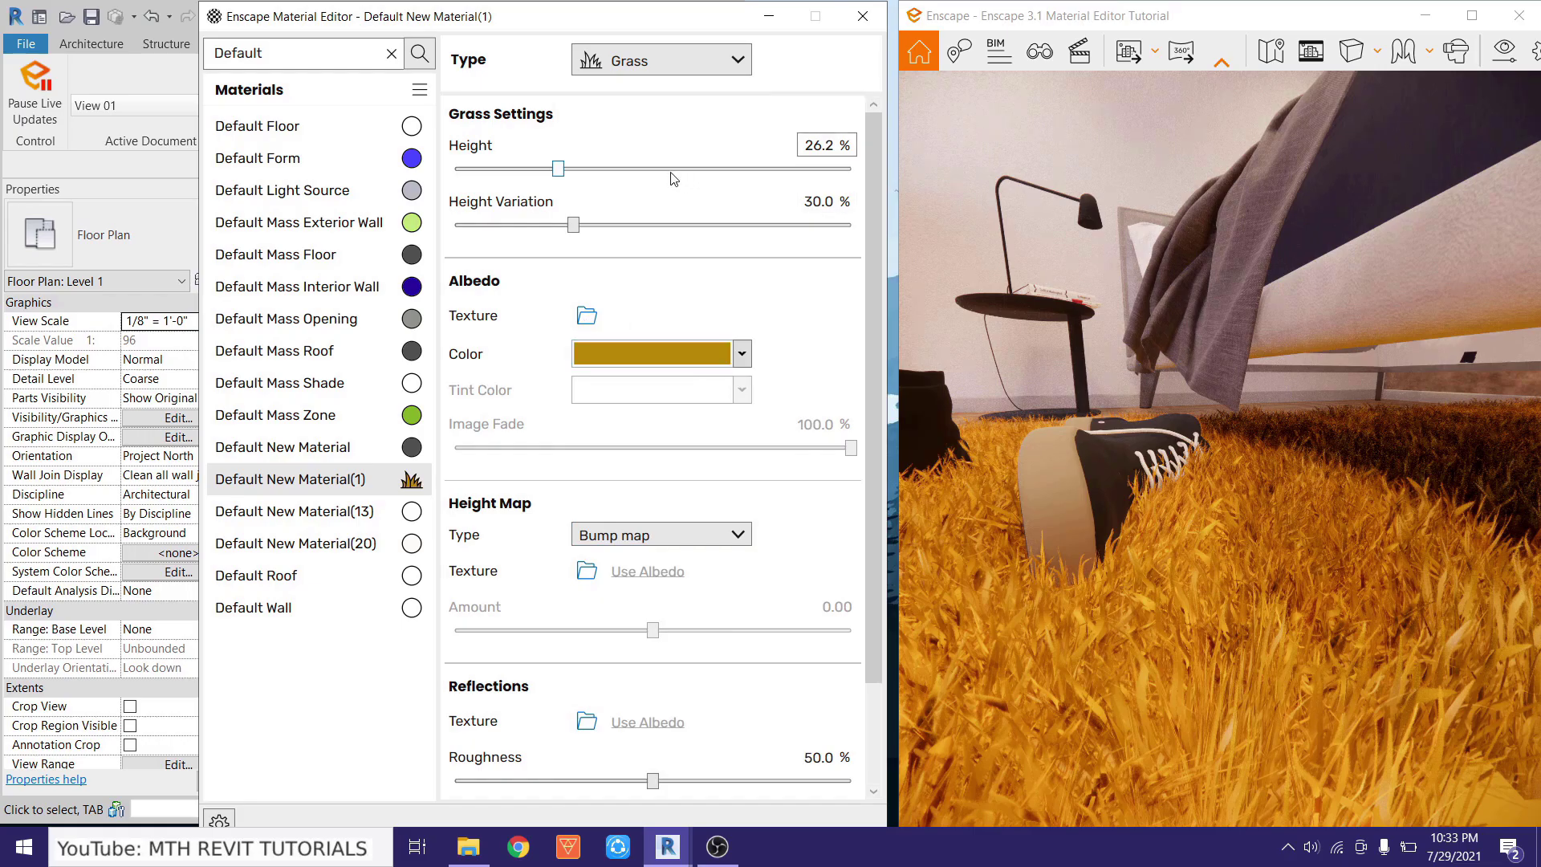
# Switch the material type back to Carpet and set its albedo color to reddish brown.
pyautogui.click(633, 64)
pyautogui.click(632, 124)
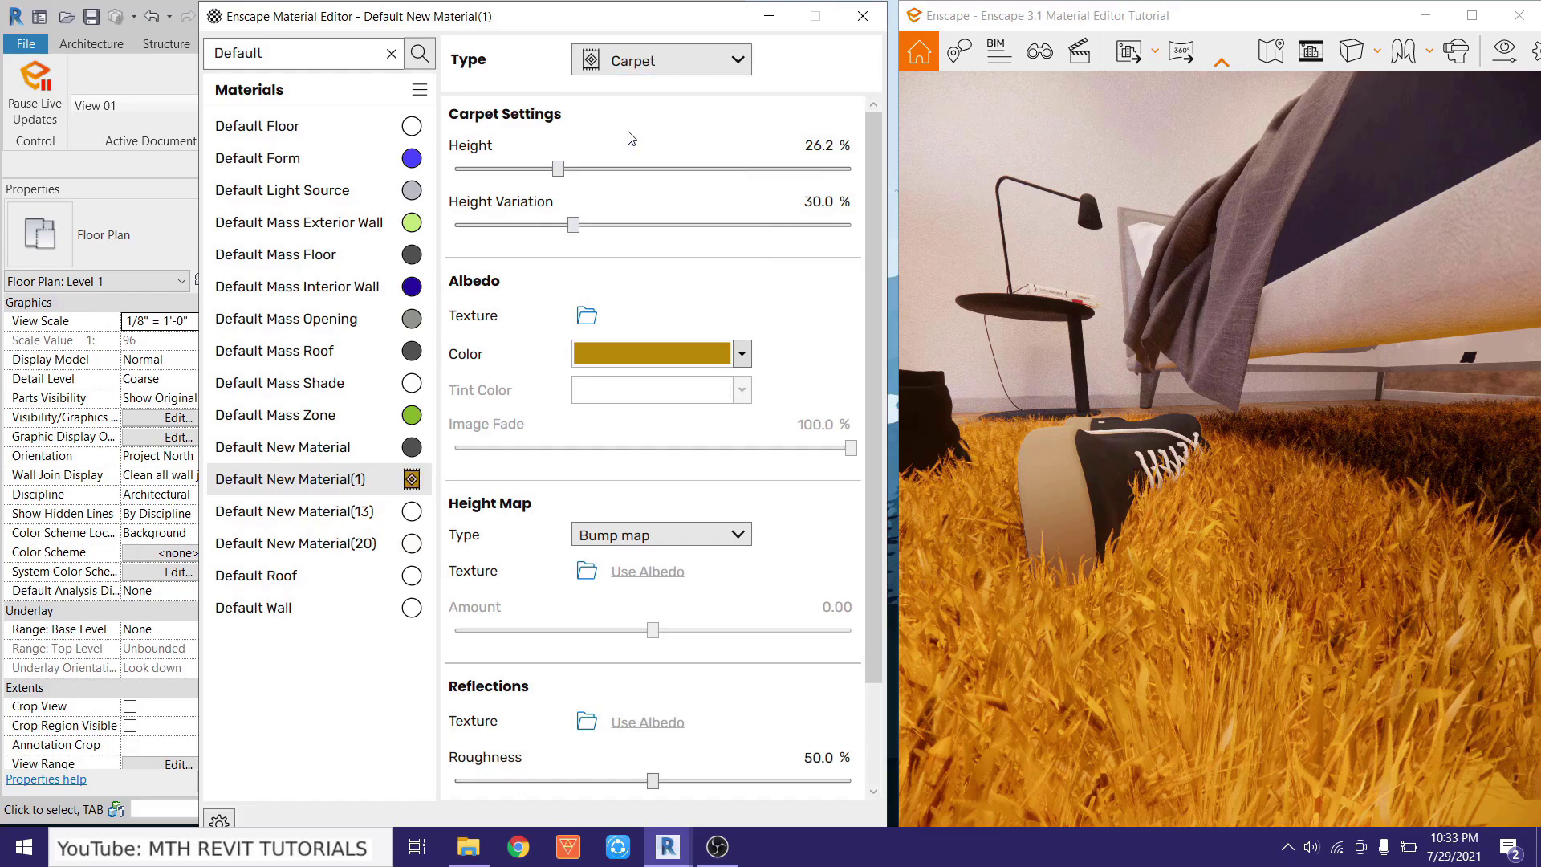
pyautogui.click(742, 355)
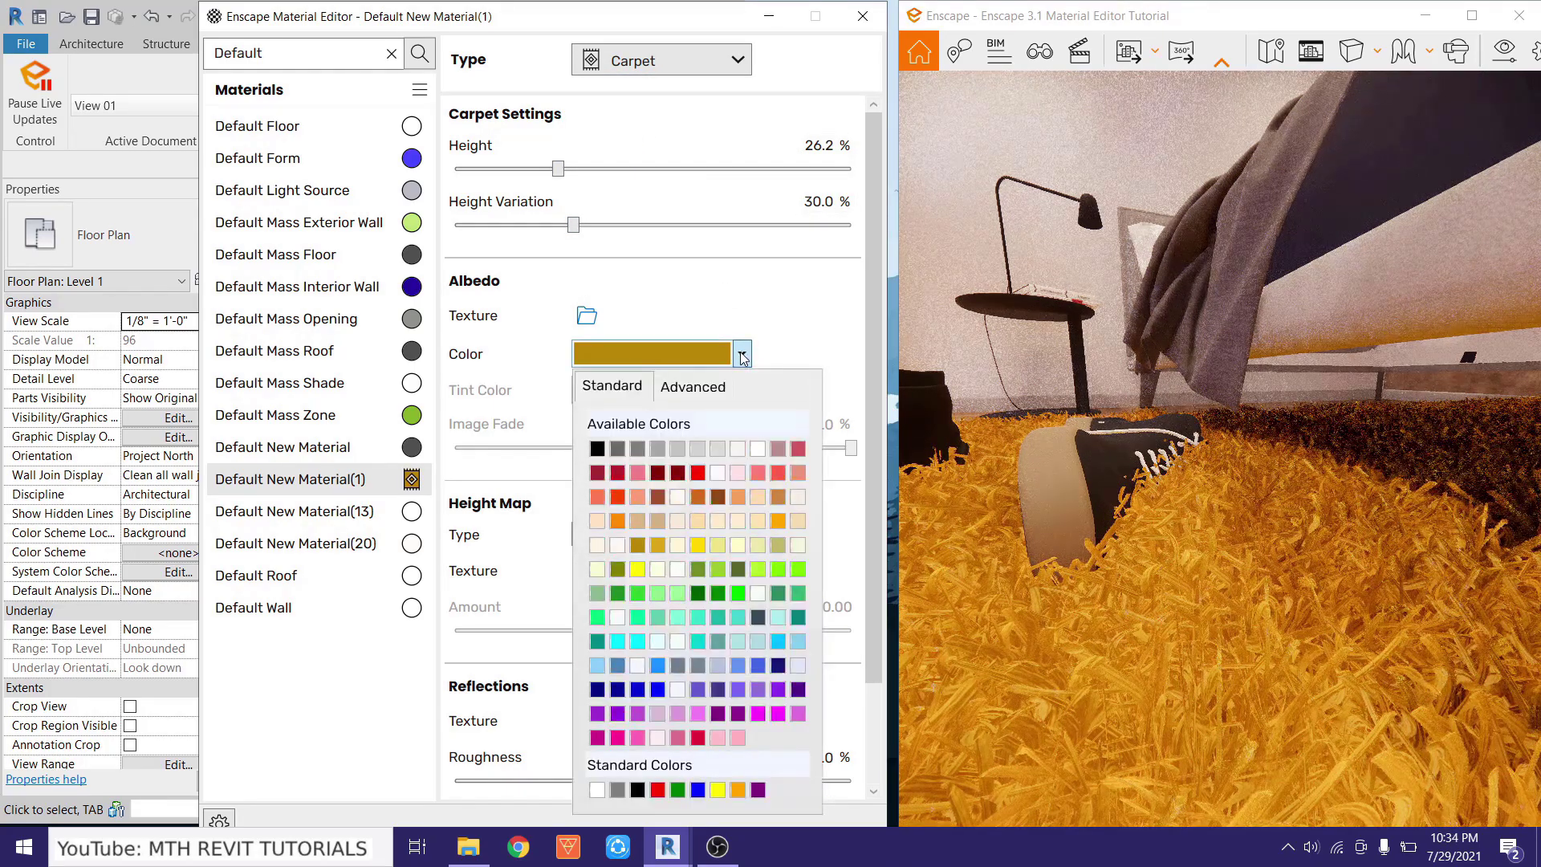
pyautogui.click(657, 498)
# Turn the render view slightly and maximize the Enscape render window to see the recolored carpet.
pyautogui.moveTo(1460, 121); pyautogui.dragTo(1420, 84)
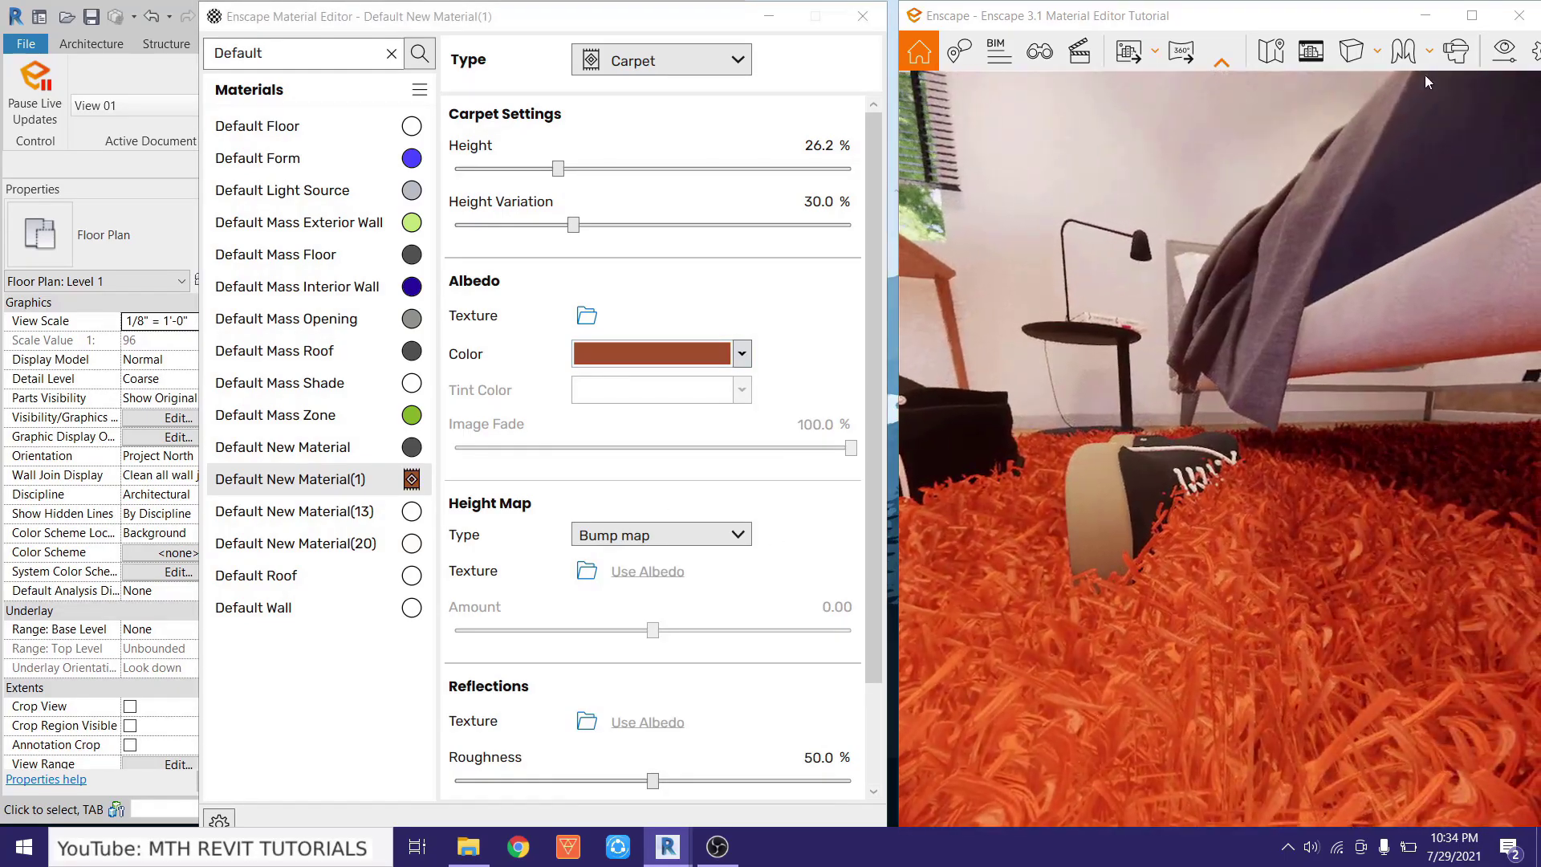
pyautogui.click(1471, 15)
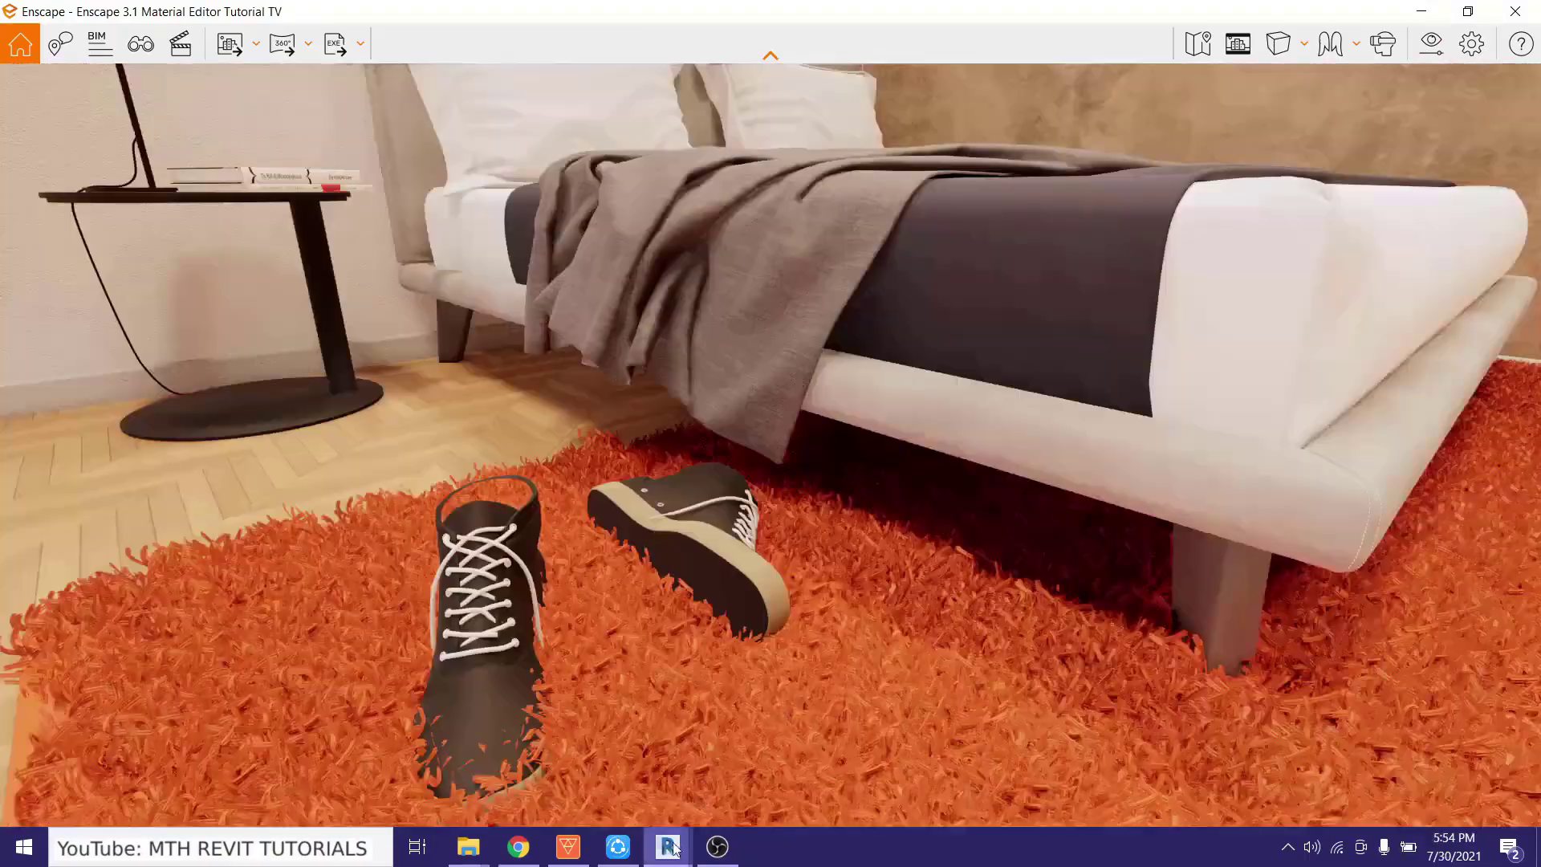
# Return to the Enscape Material Editor and load Carpet Texture 2.jpg as the carpet's albedo texture.
pyautogui.moveTo(668, 846)
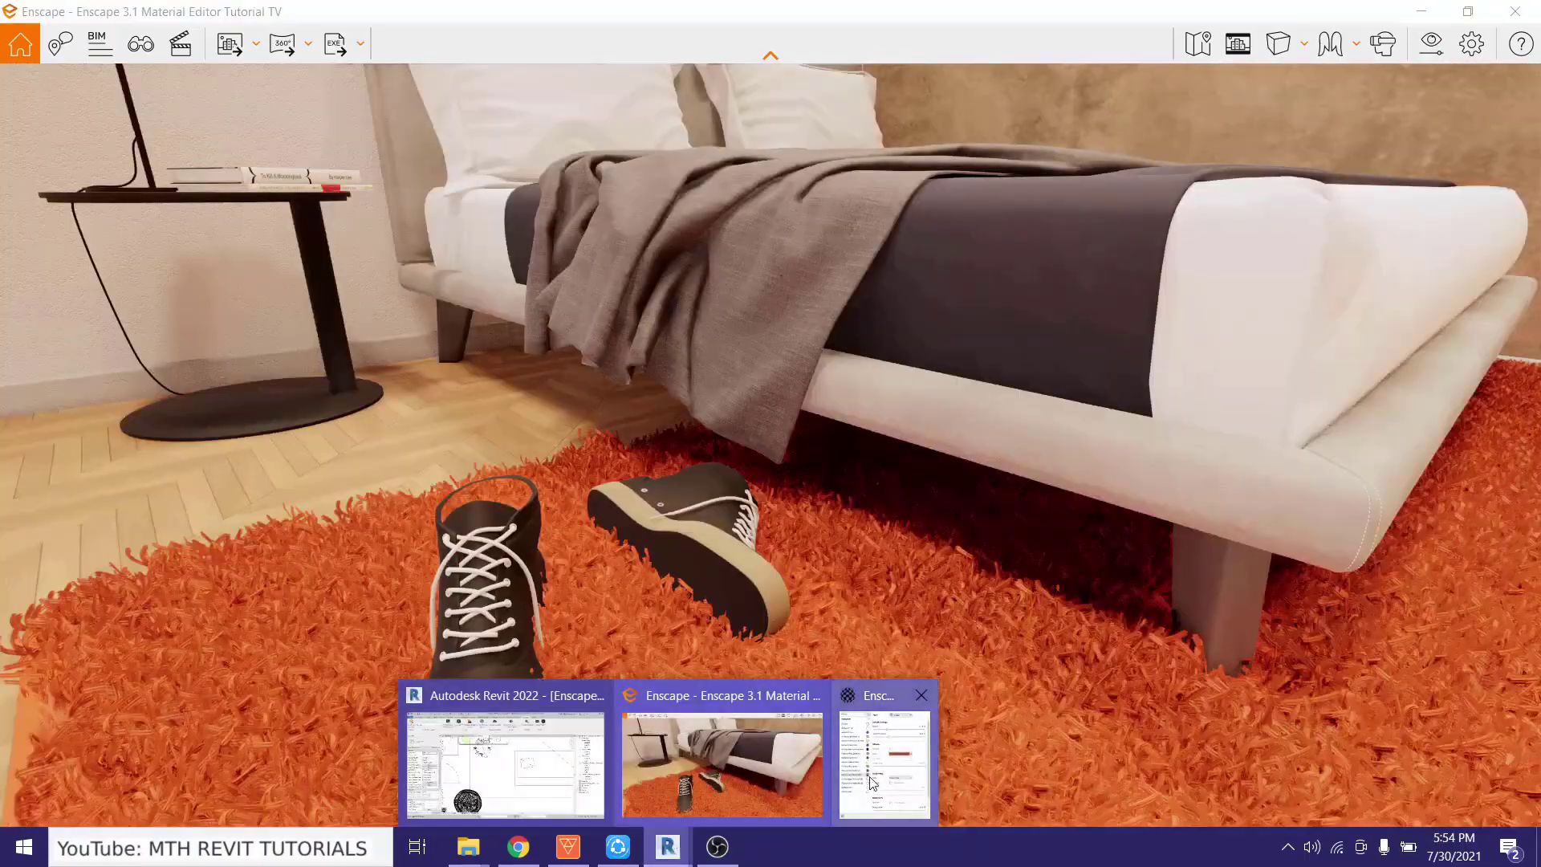
pyautogui.click(509, 739)
pyautogui.click(609, 334)
pyautogui.click(828, 224)
pyautogui.click(1290, 666)
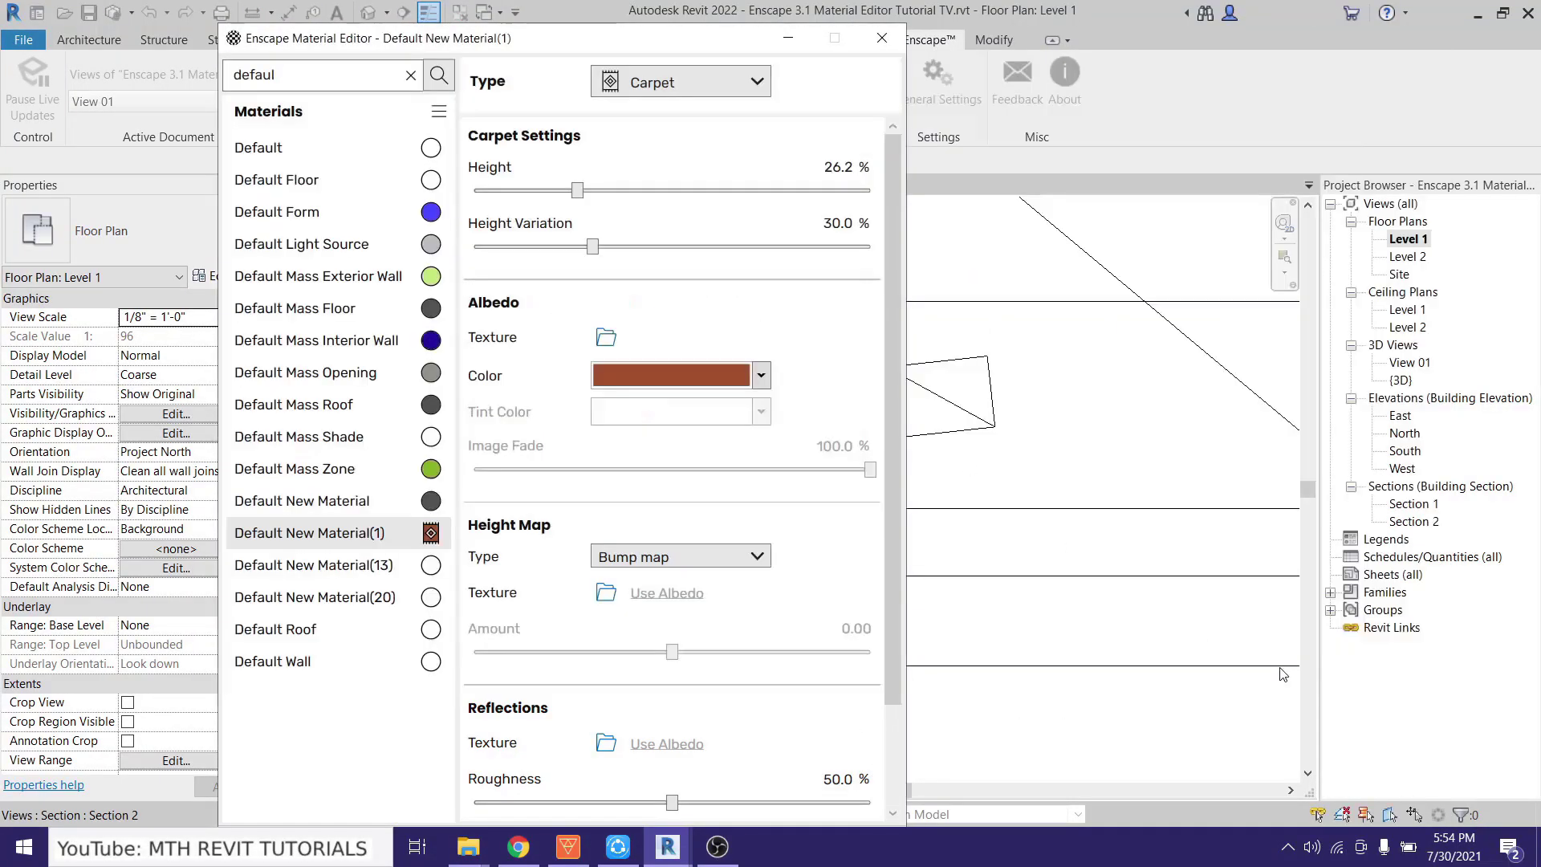
# Switch to the Enscape render and check how the textured carpet looks around the bed.
pyautogui.click(568, 847)
pyautogui.scroll(-5, 770, 445)
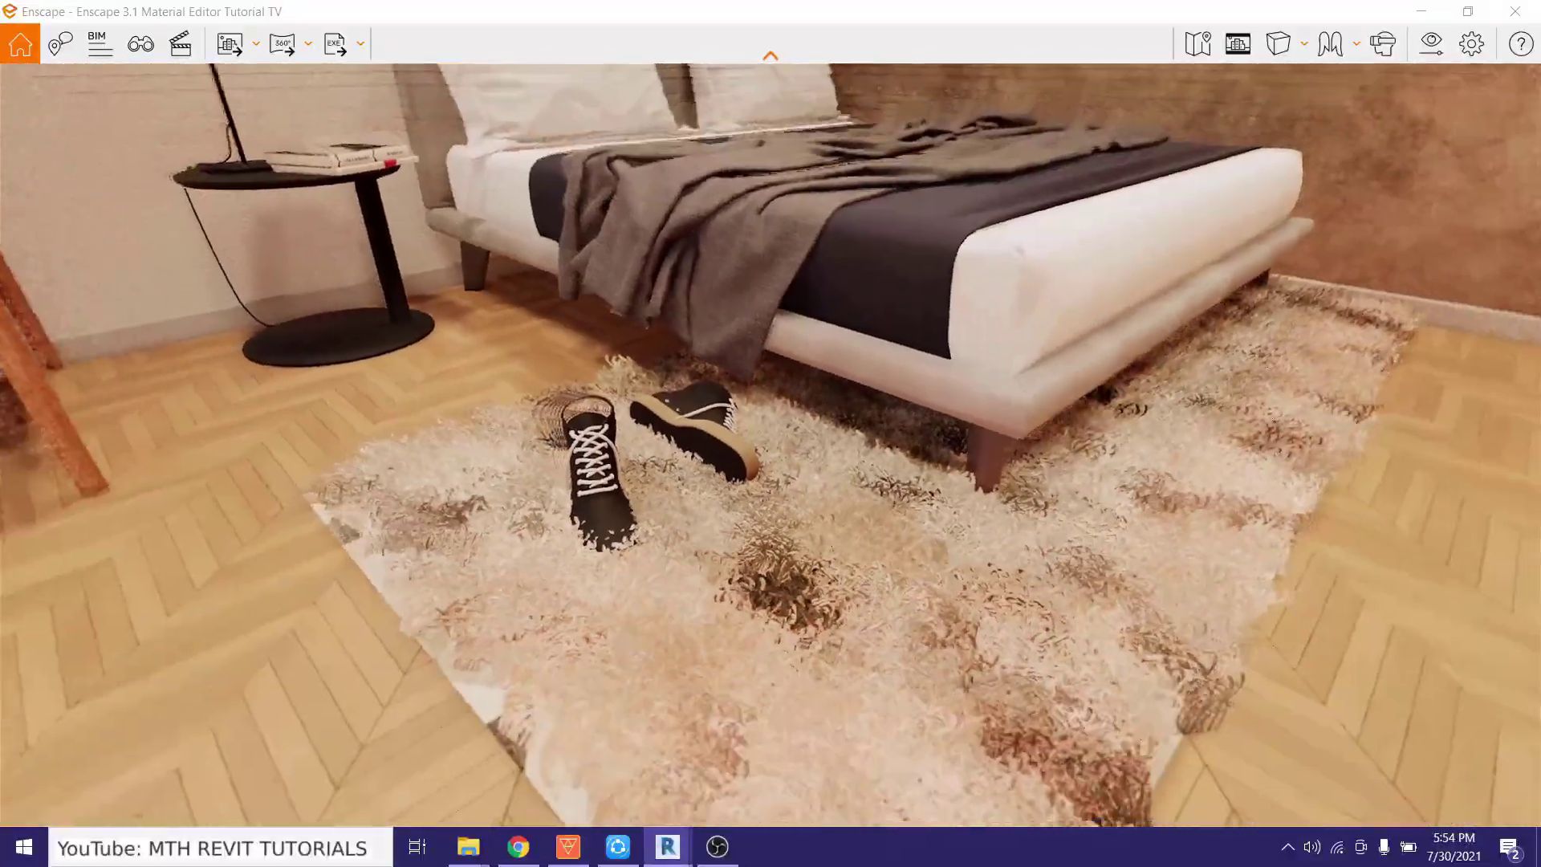
pyautogui.scroll(3, 770, 445)
# Return to the Enscape Material Editor and adjust the explicit width and height of Carpet Texture 2.jpg.
pyautogui.moveTo(671, 851)
pyautogui.click(852, 757)
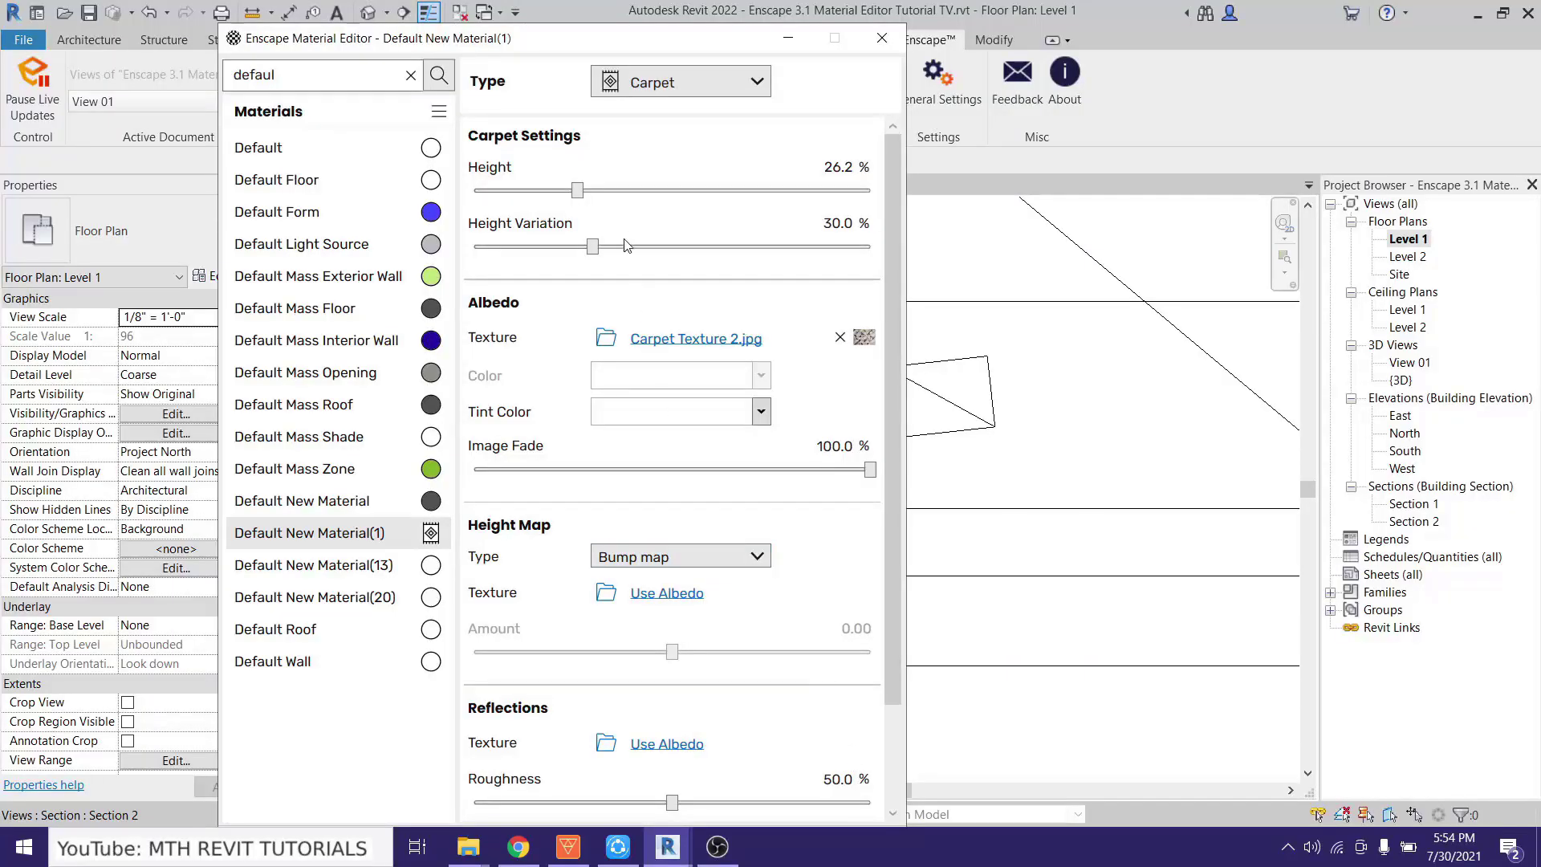
pyautogui.click(682, 341)
pyautogui.doubleClick(632, 609)
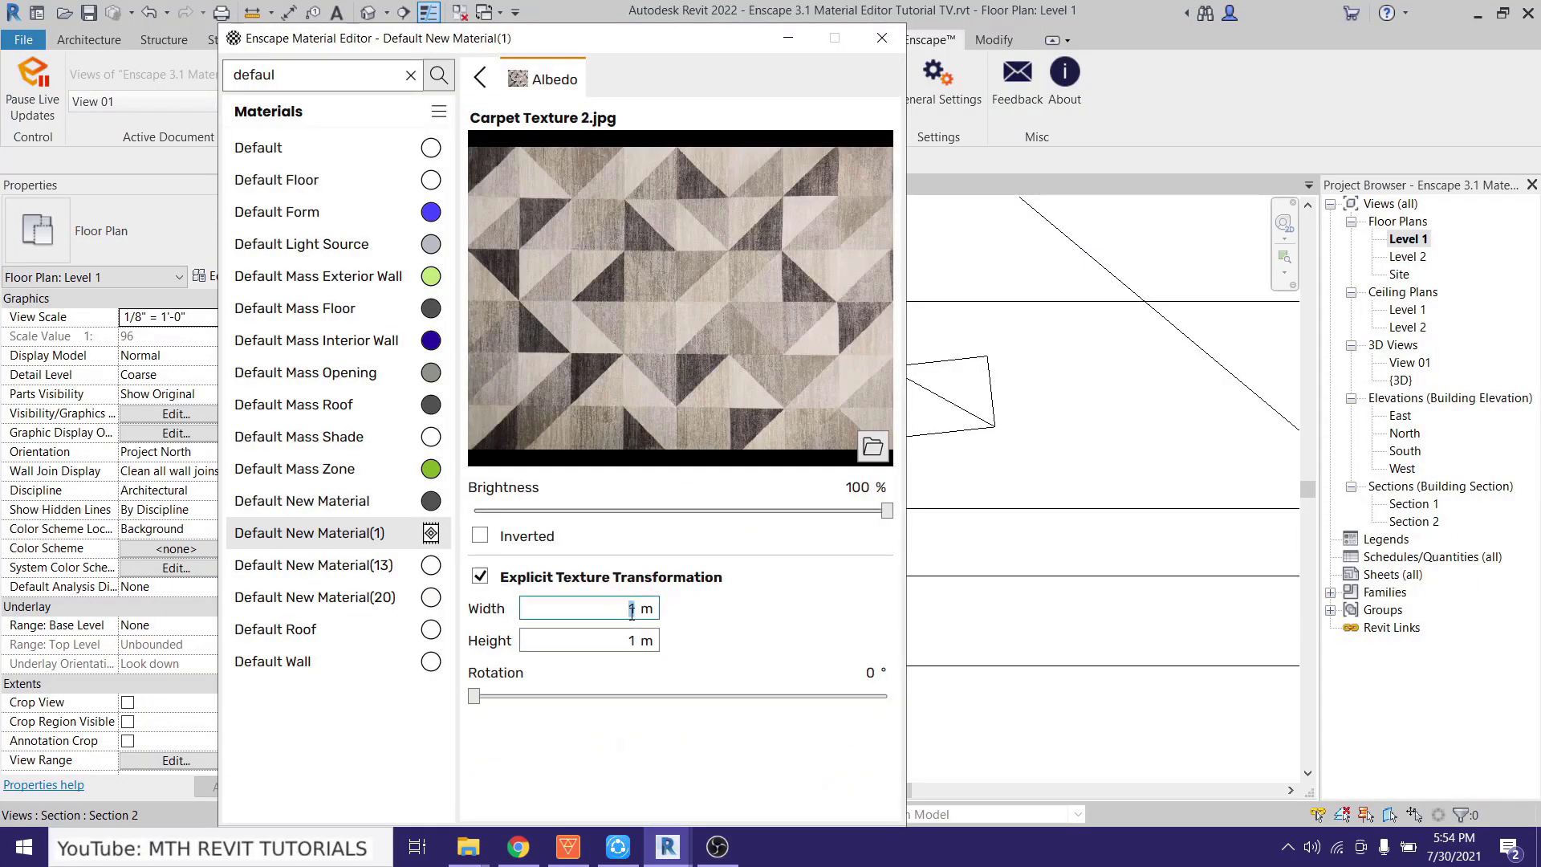
pyautogui.doubleClick(638, 640)
# Switch to the Enscape render and examine the rescaled carpet texture near the shoes and bed.
pyautogui.moveTo(667, 847)
pyautogui.click(710, 766)
pyautogui.moveTo(697, 651); pyautogui.dragTo(649, 706)
pyautogui.scroll(3, 696, 651)
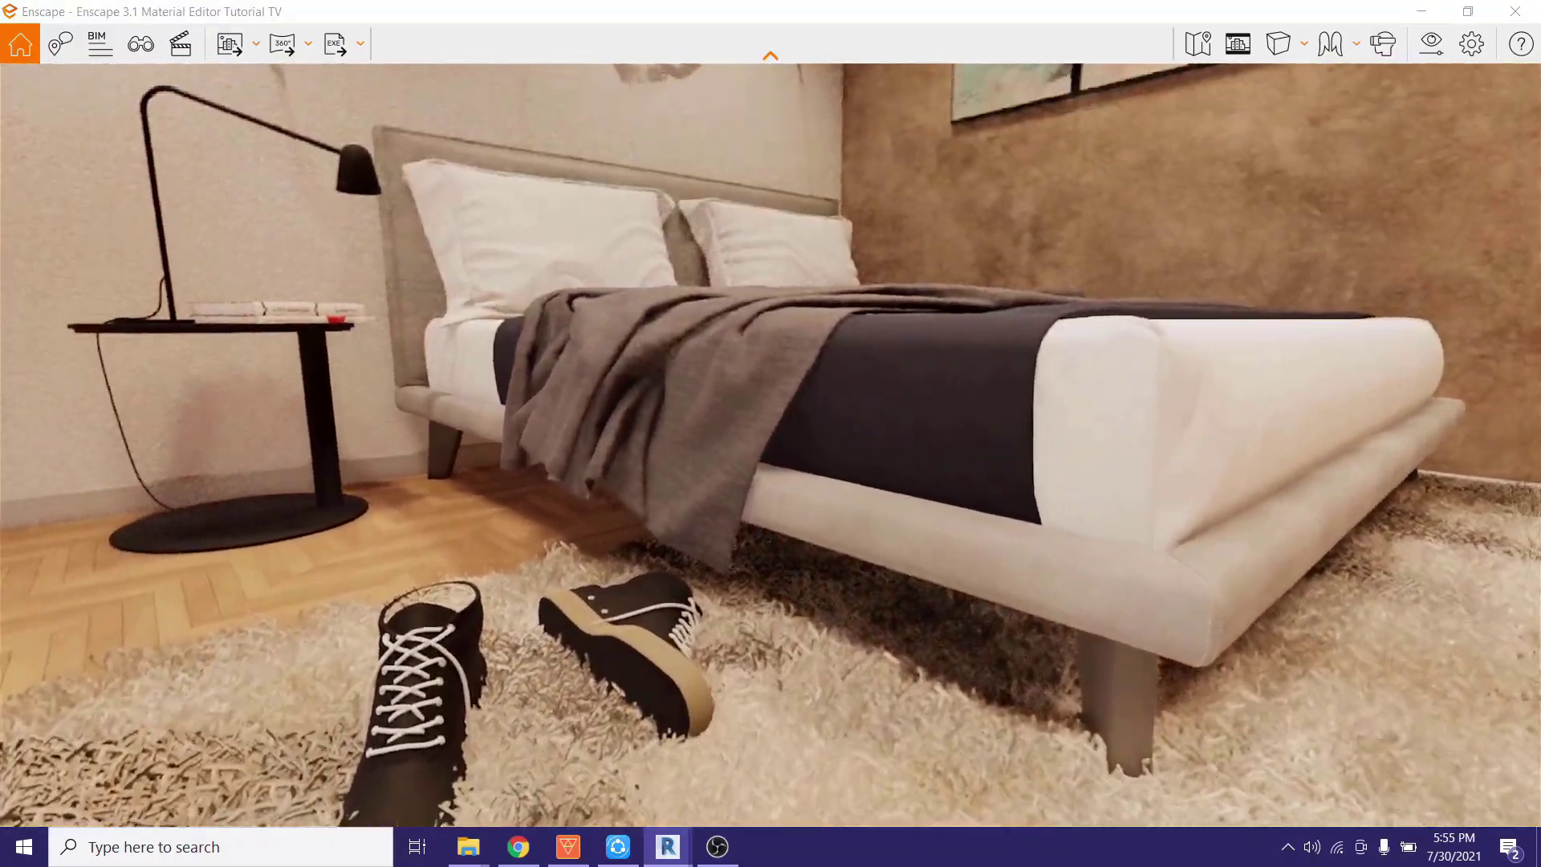